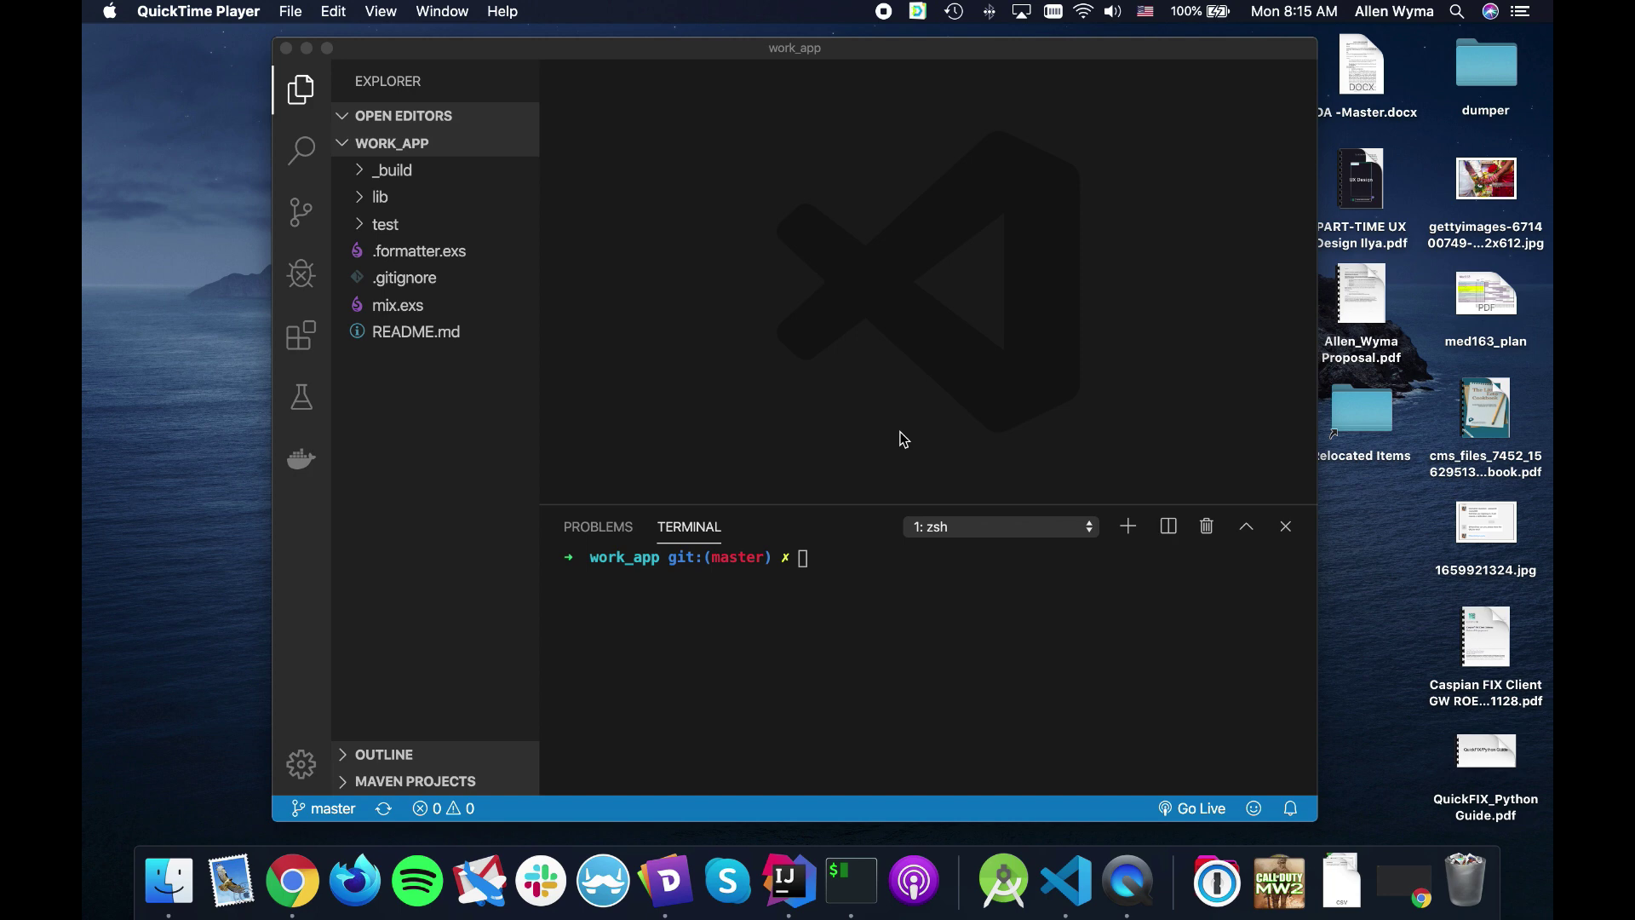
Bring the Visual Studio Code window with the work_app project to the front.
{"action": "left_click", "coordinate": [900, 439]}
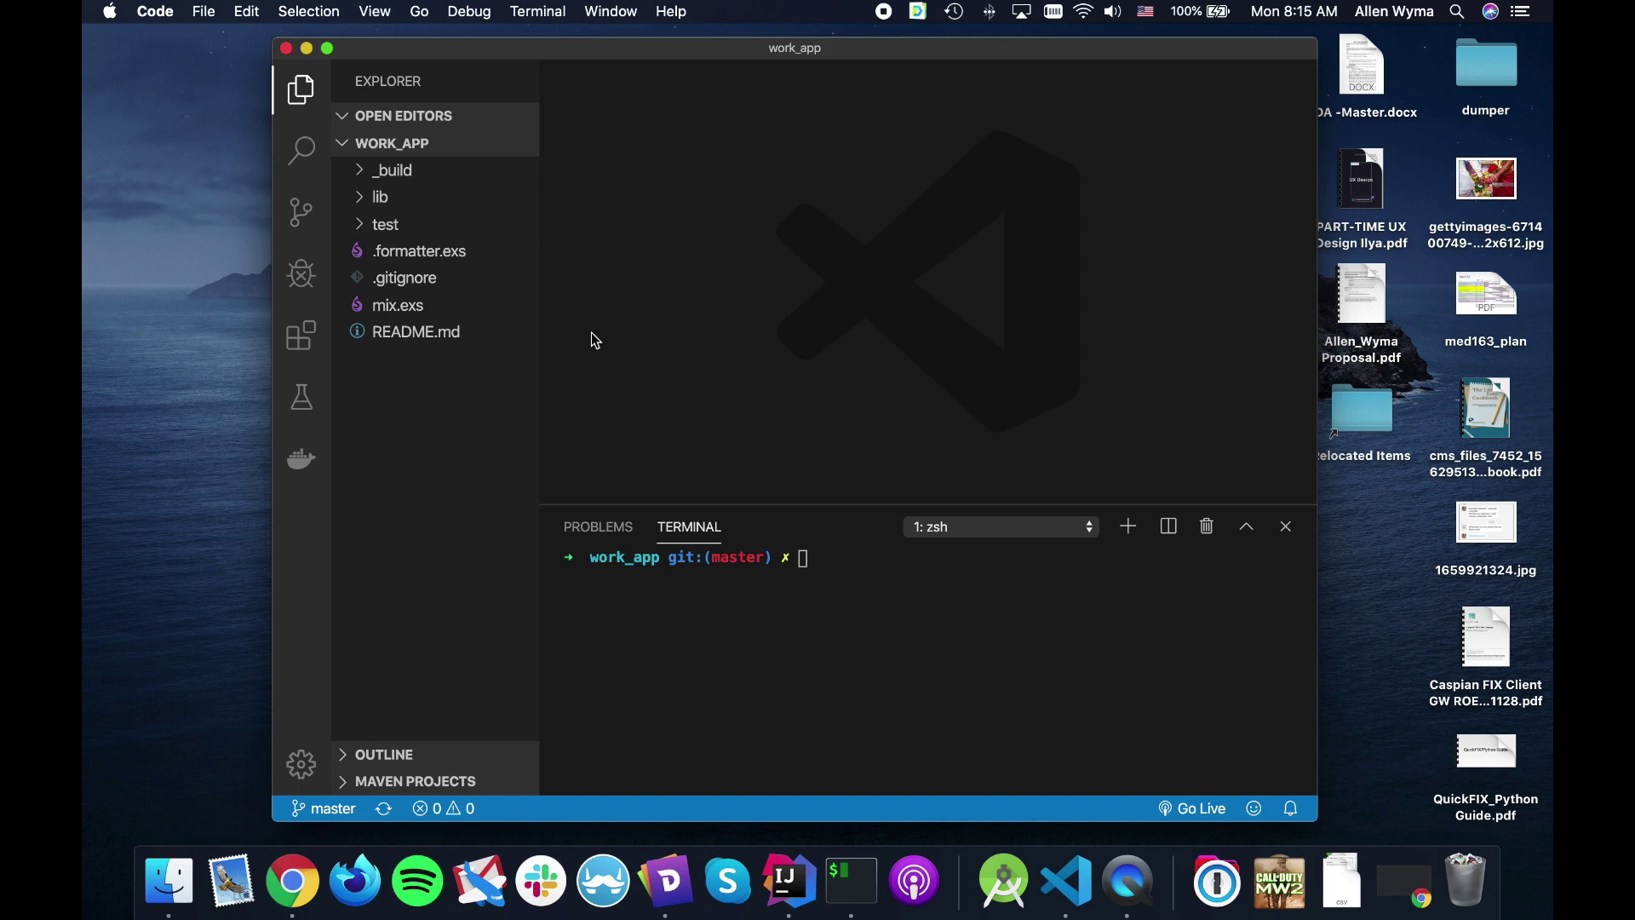
Create a top-level config folder containing a new config.exs file.
{"action": "mouse_move", "coordinate": [434, 143]}
{"action": "left_click", "coordinate": [454, 145]}
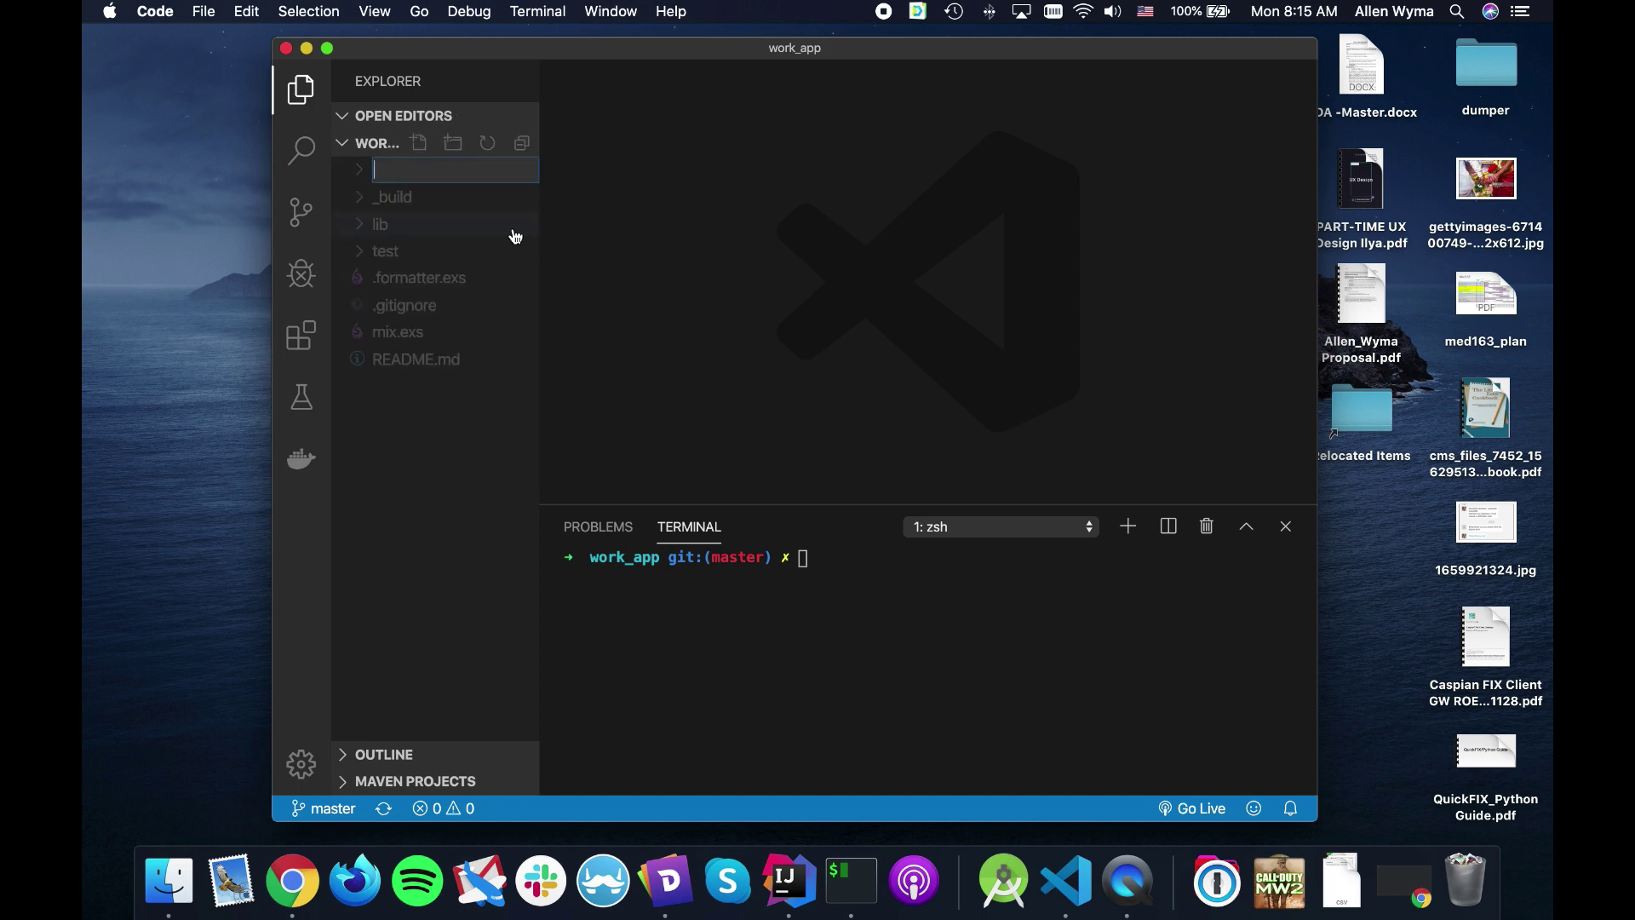
{"action": "type", "text": "config"}
{"action": "key", "text": "Return"}
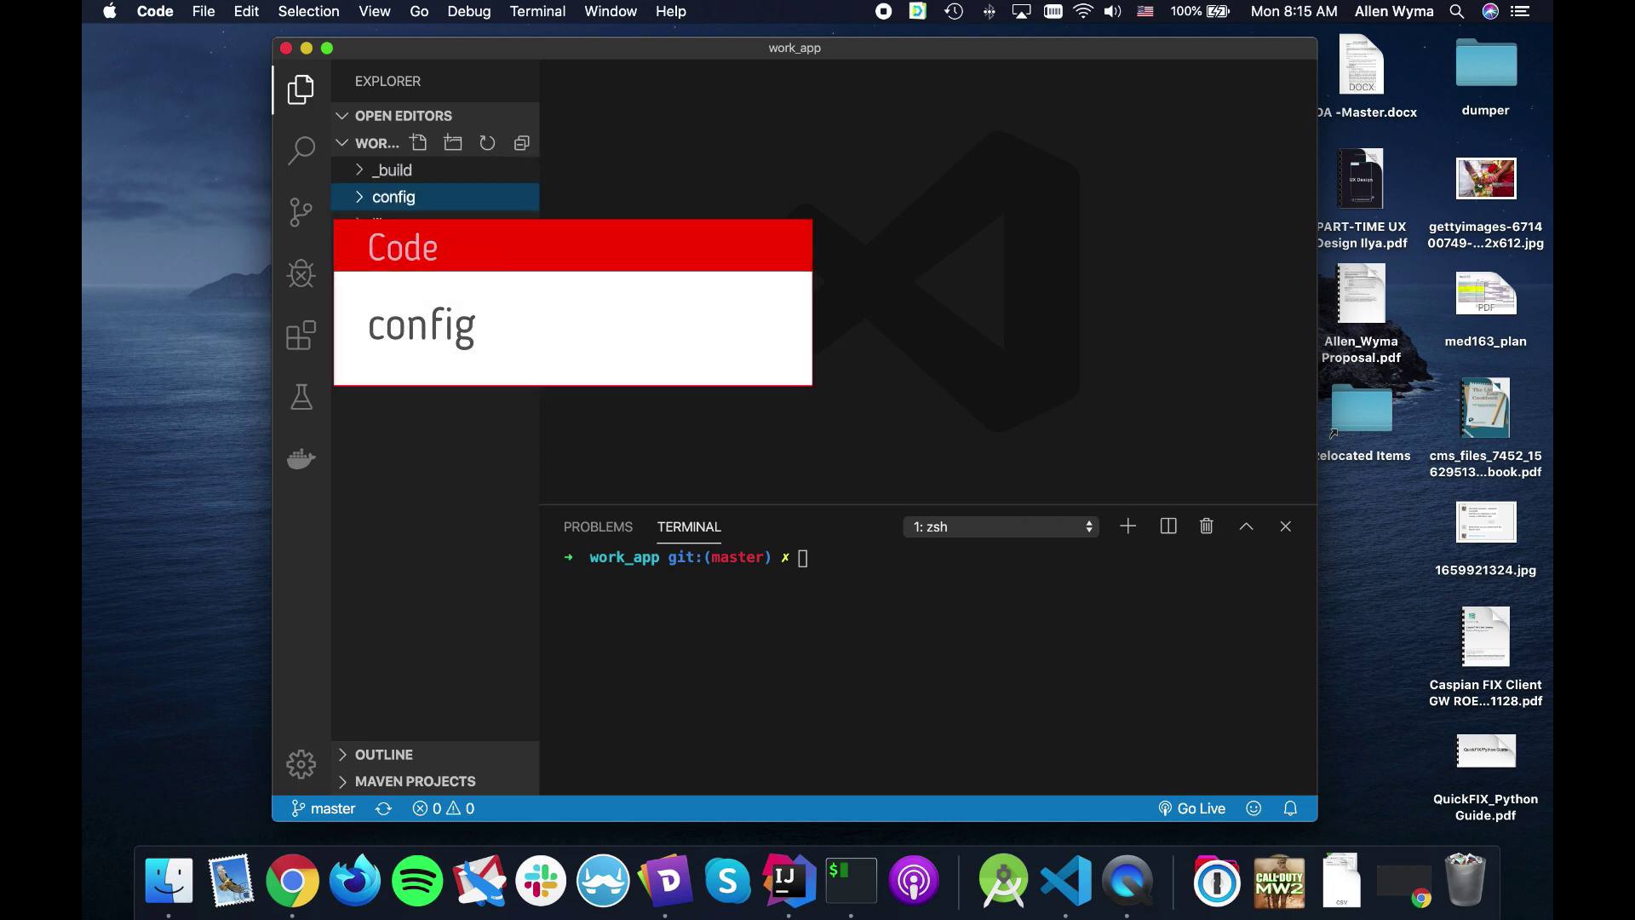
{"action": "left_click", "coordinate": [392, 199]}
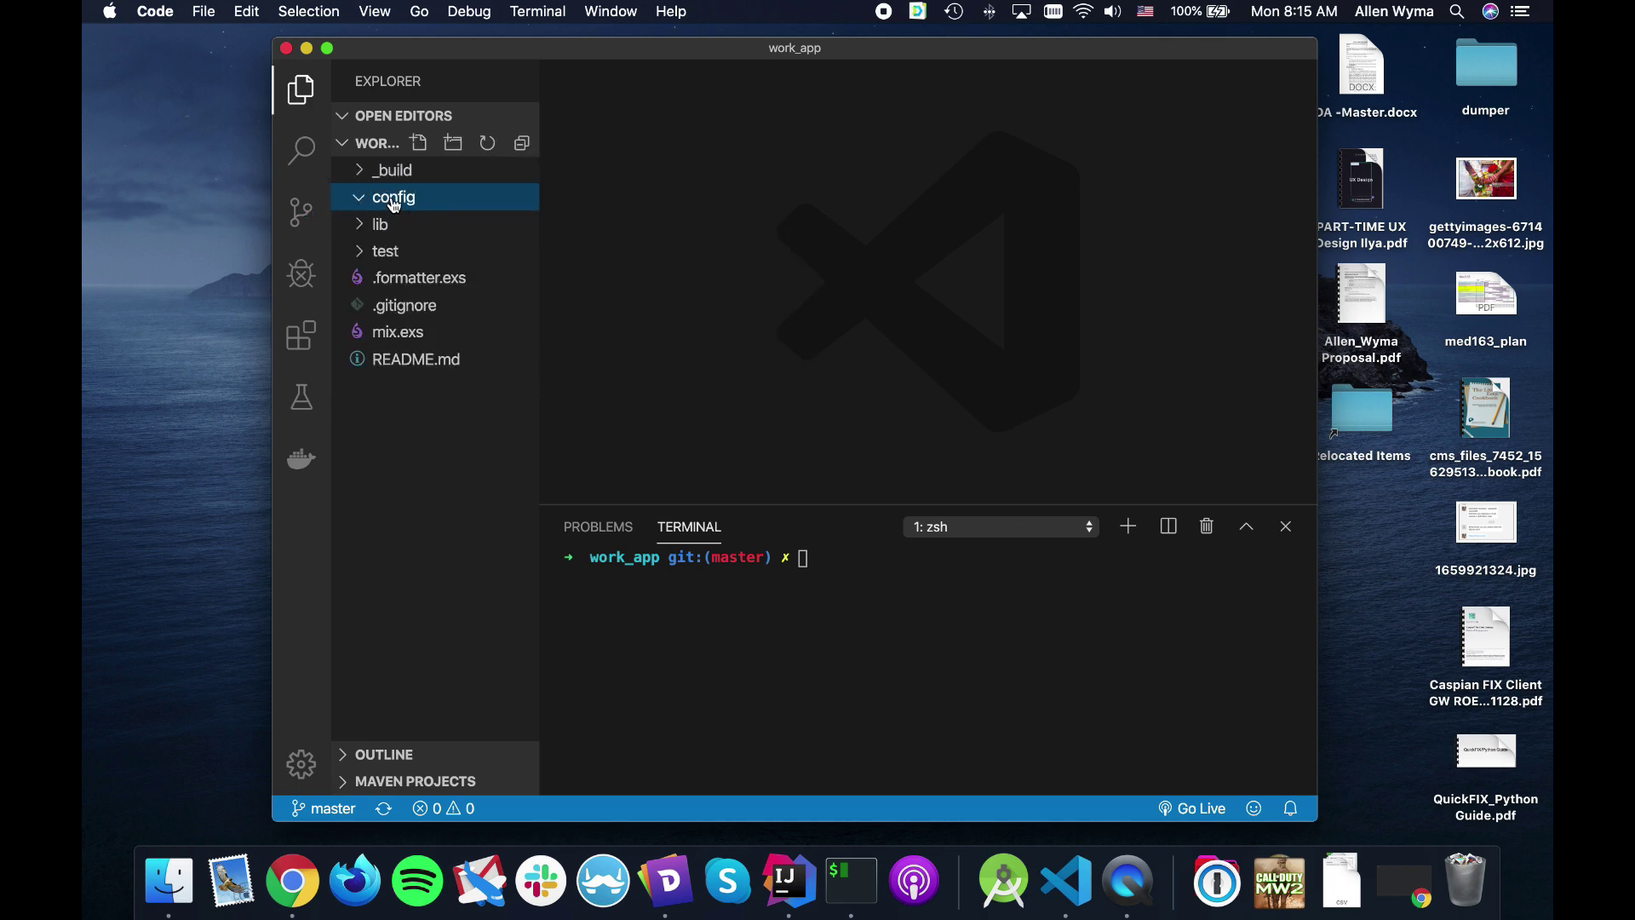
{"action": "right_click", "coordinate": [408, 196]}
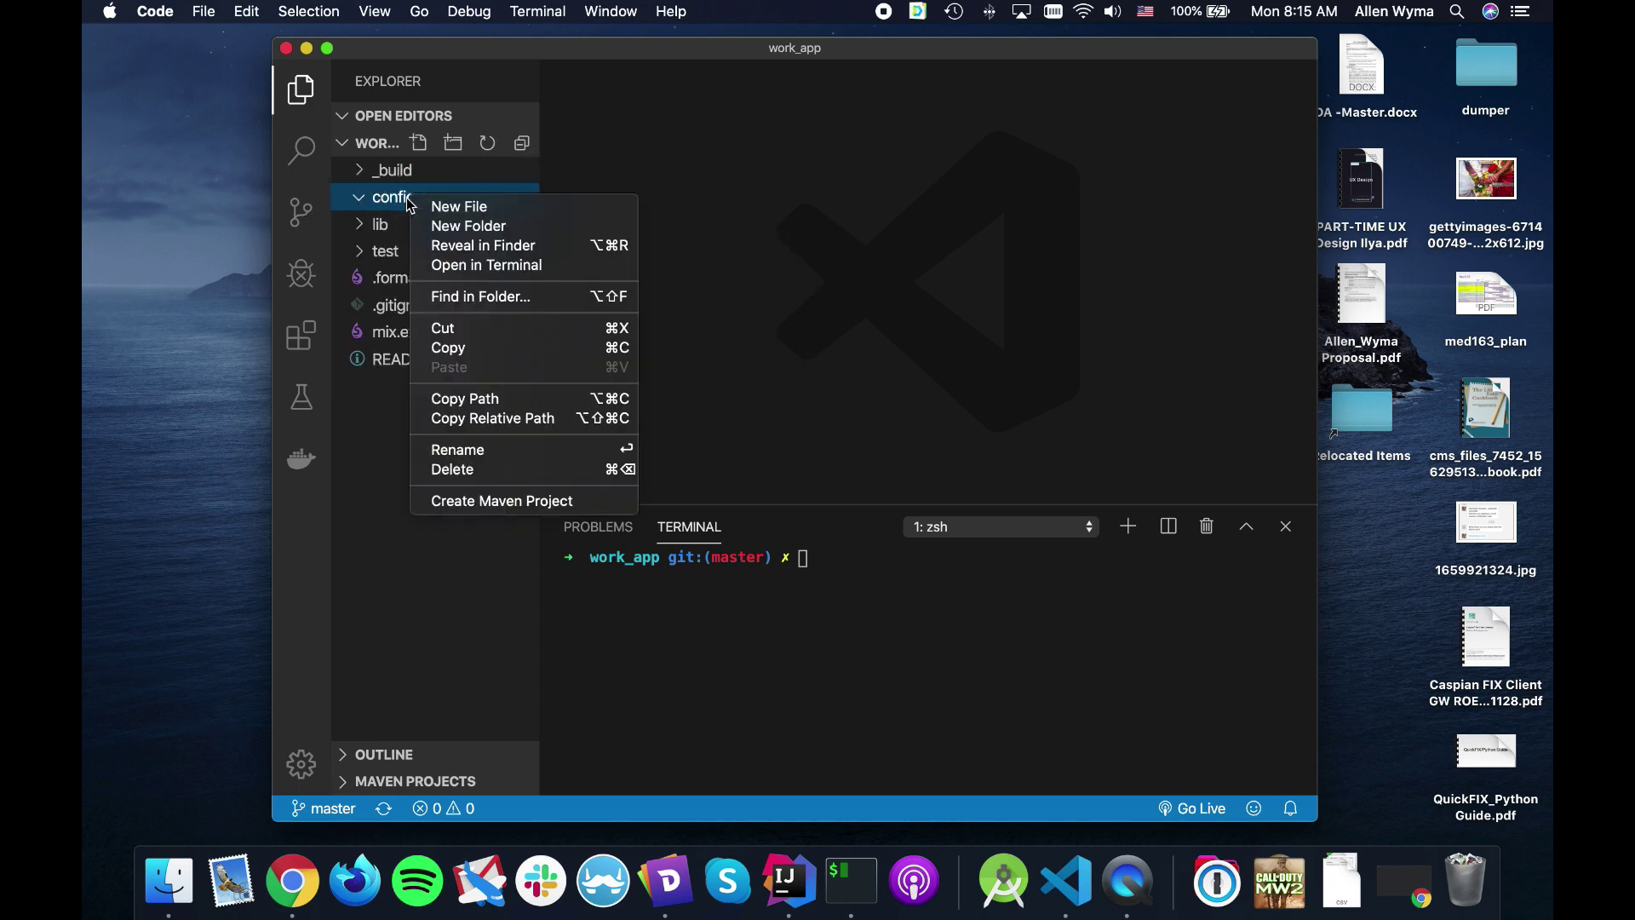
{"action": "left_click", "coordinate": [463, 210]}
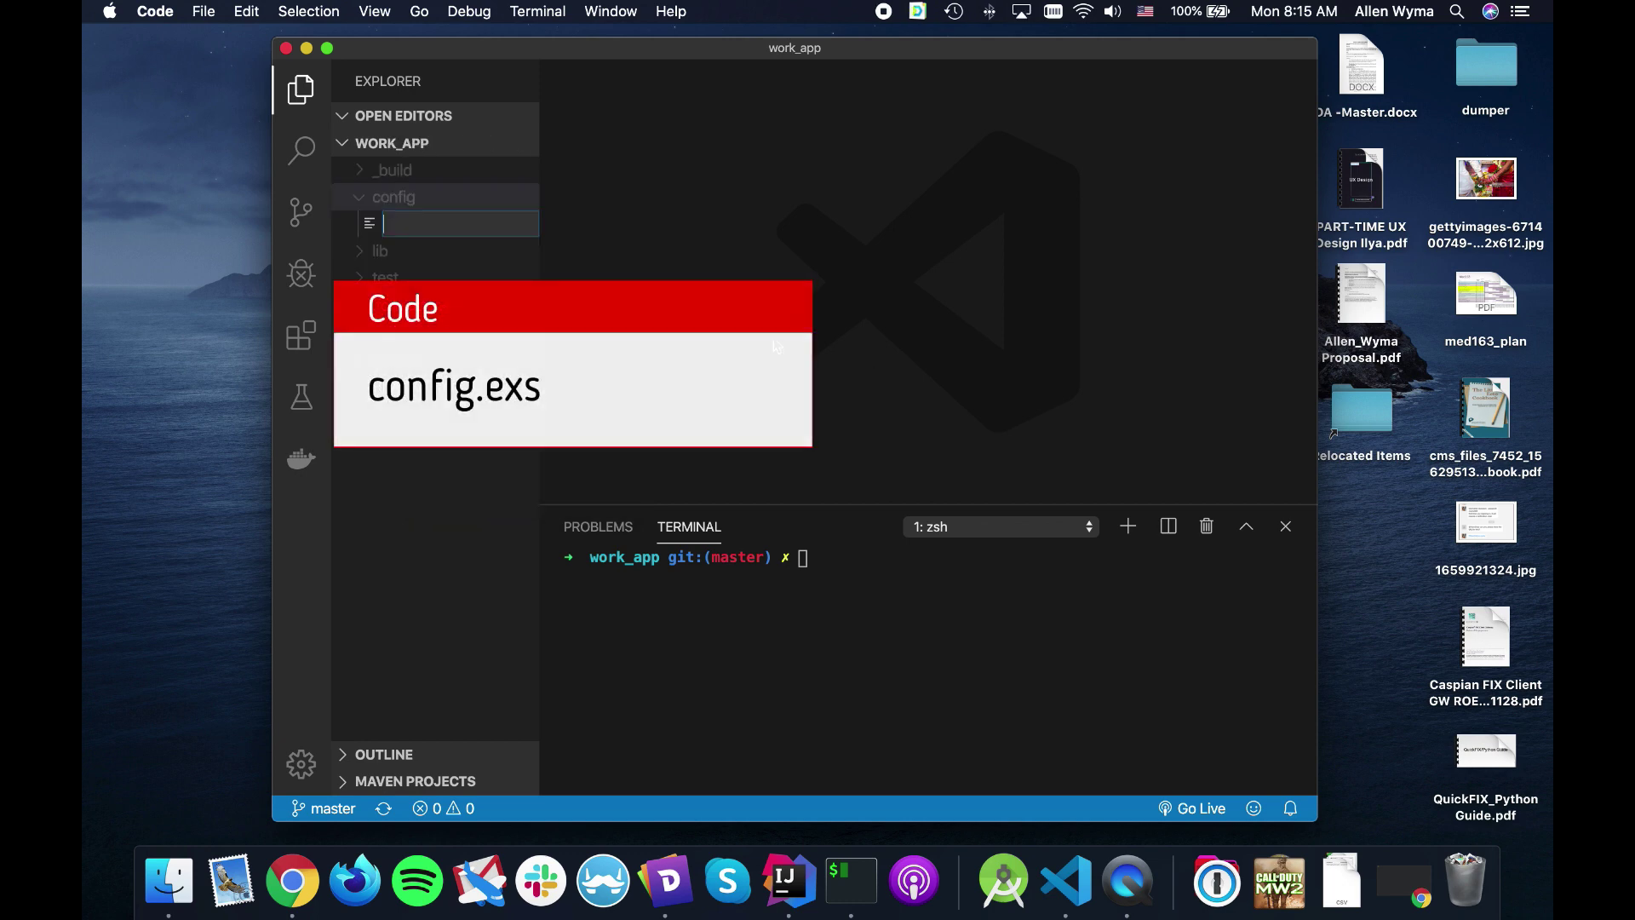
{"action": "type", "text": "config."}
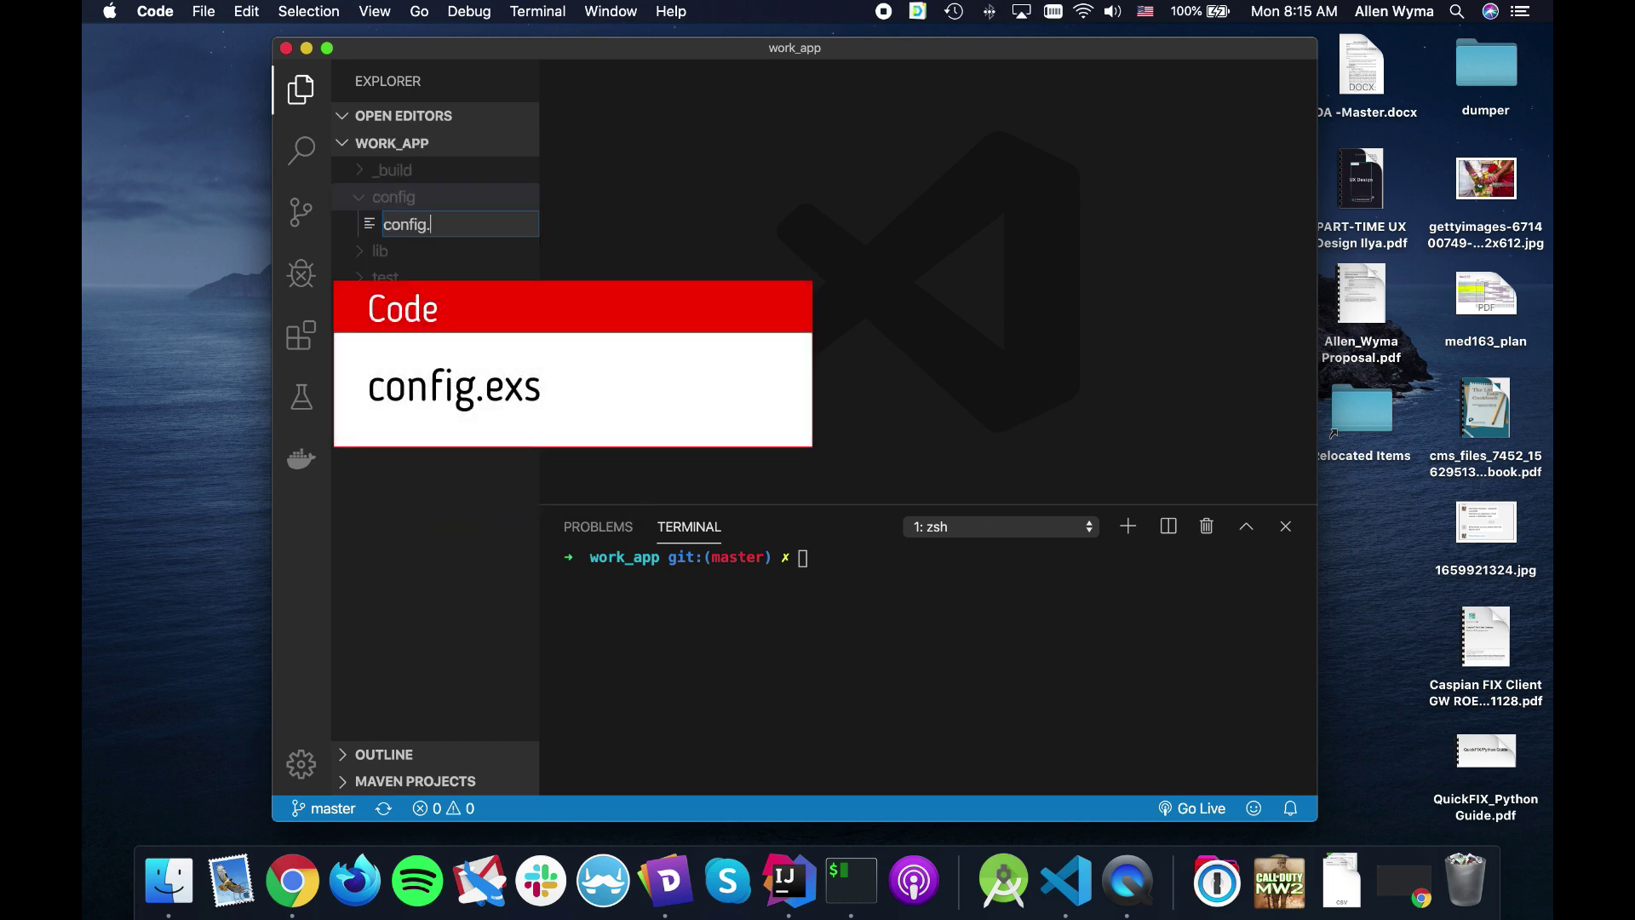
{"action": "type", "text": "exs"}
{"action": "key", "text": "Return"}
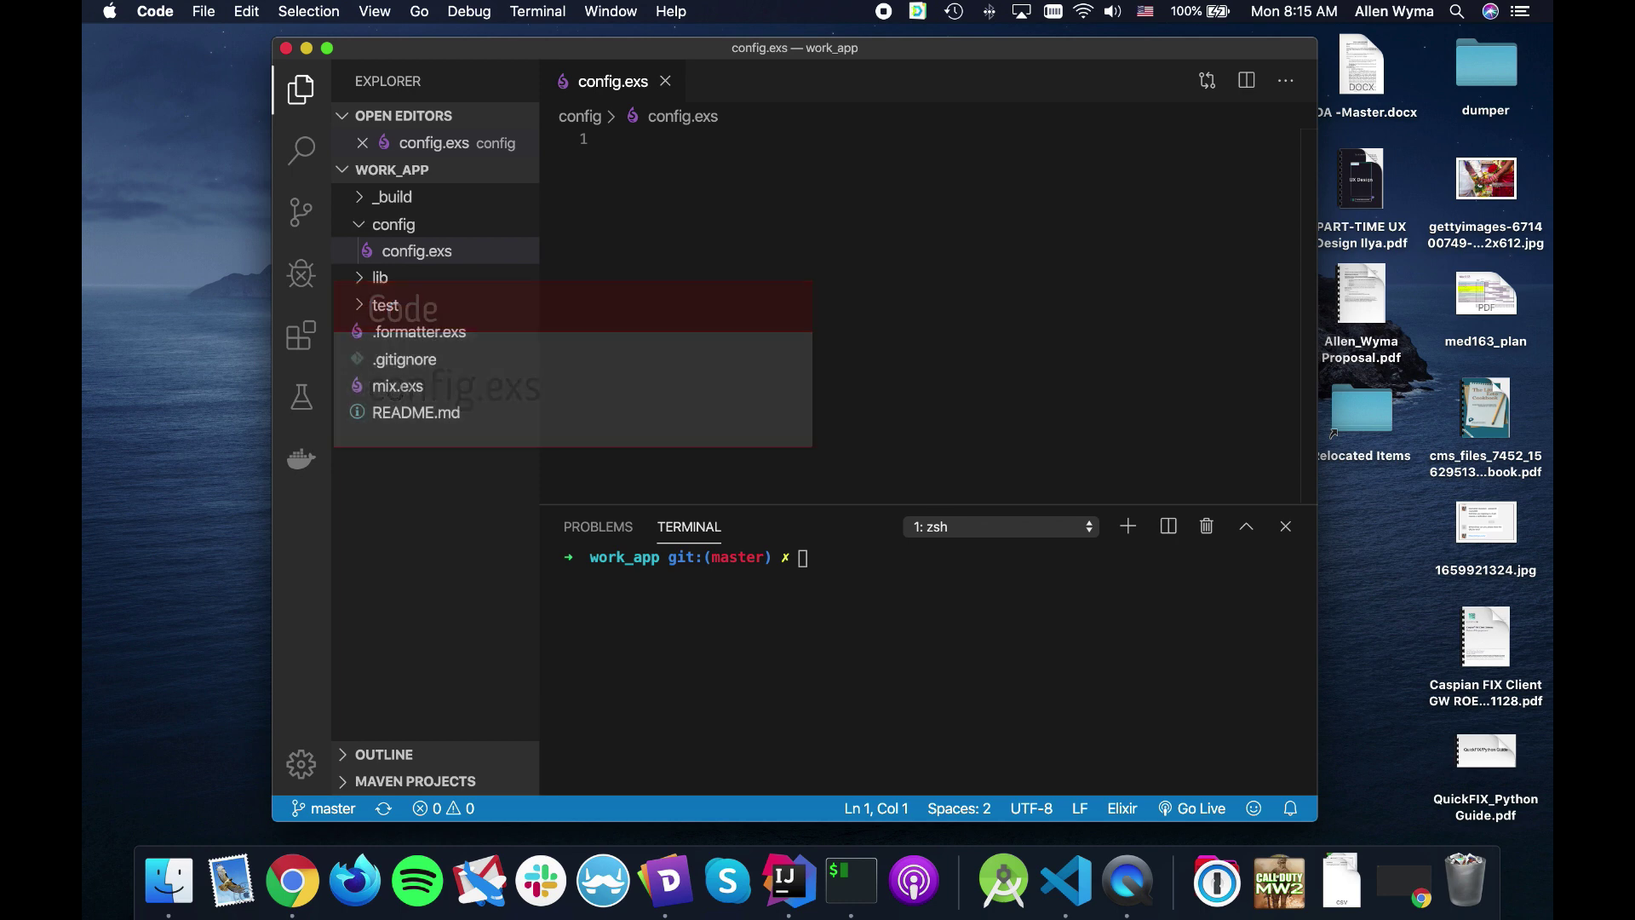
{"action": "type", "text": "import "}
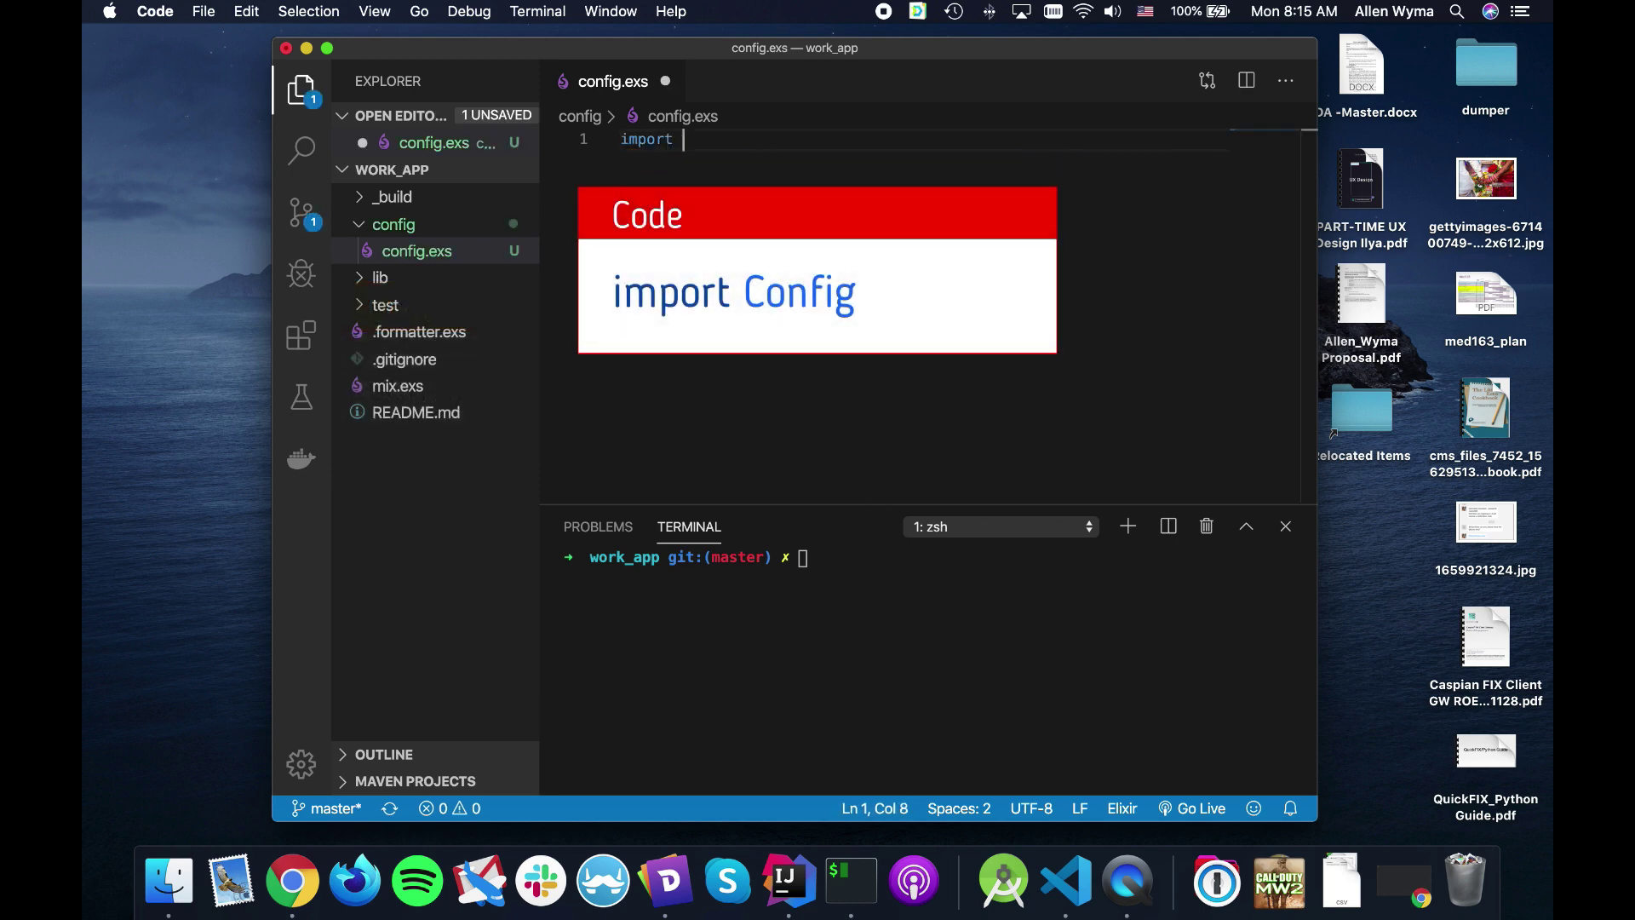
{"action": "type", "text": "Config"}
Write 'import Config' as the first line of config.exs and save it.
{"action": "key", "text": "Escape"}
{"action": "key", "text": "Return"}
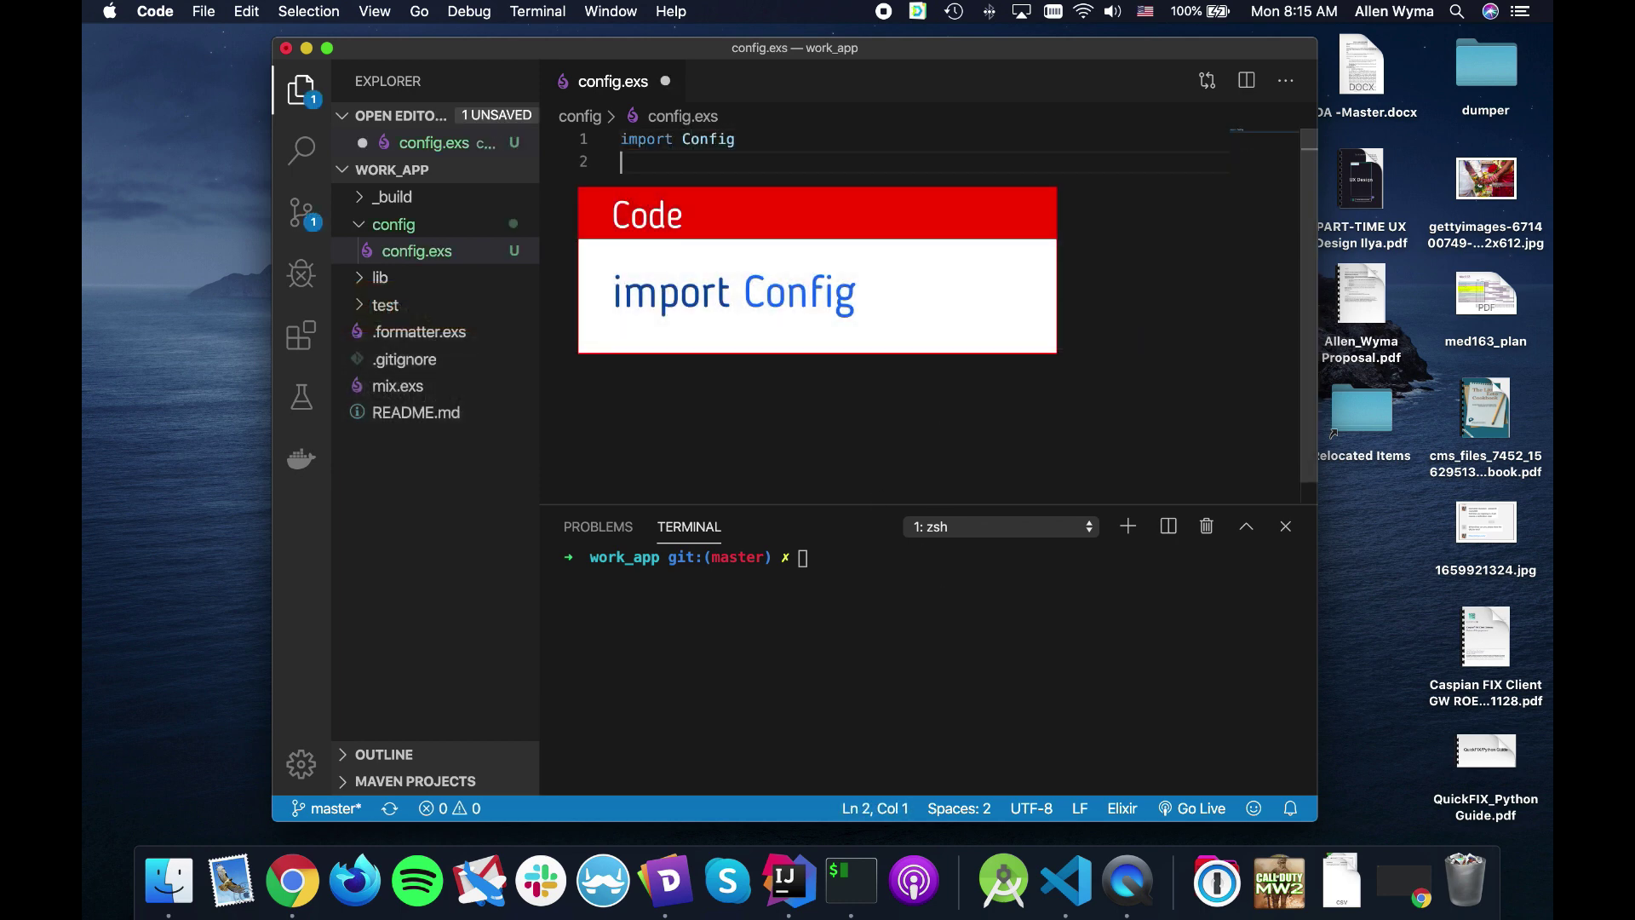
{"action": "key", "text": "super+s"}
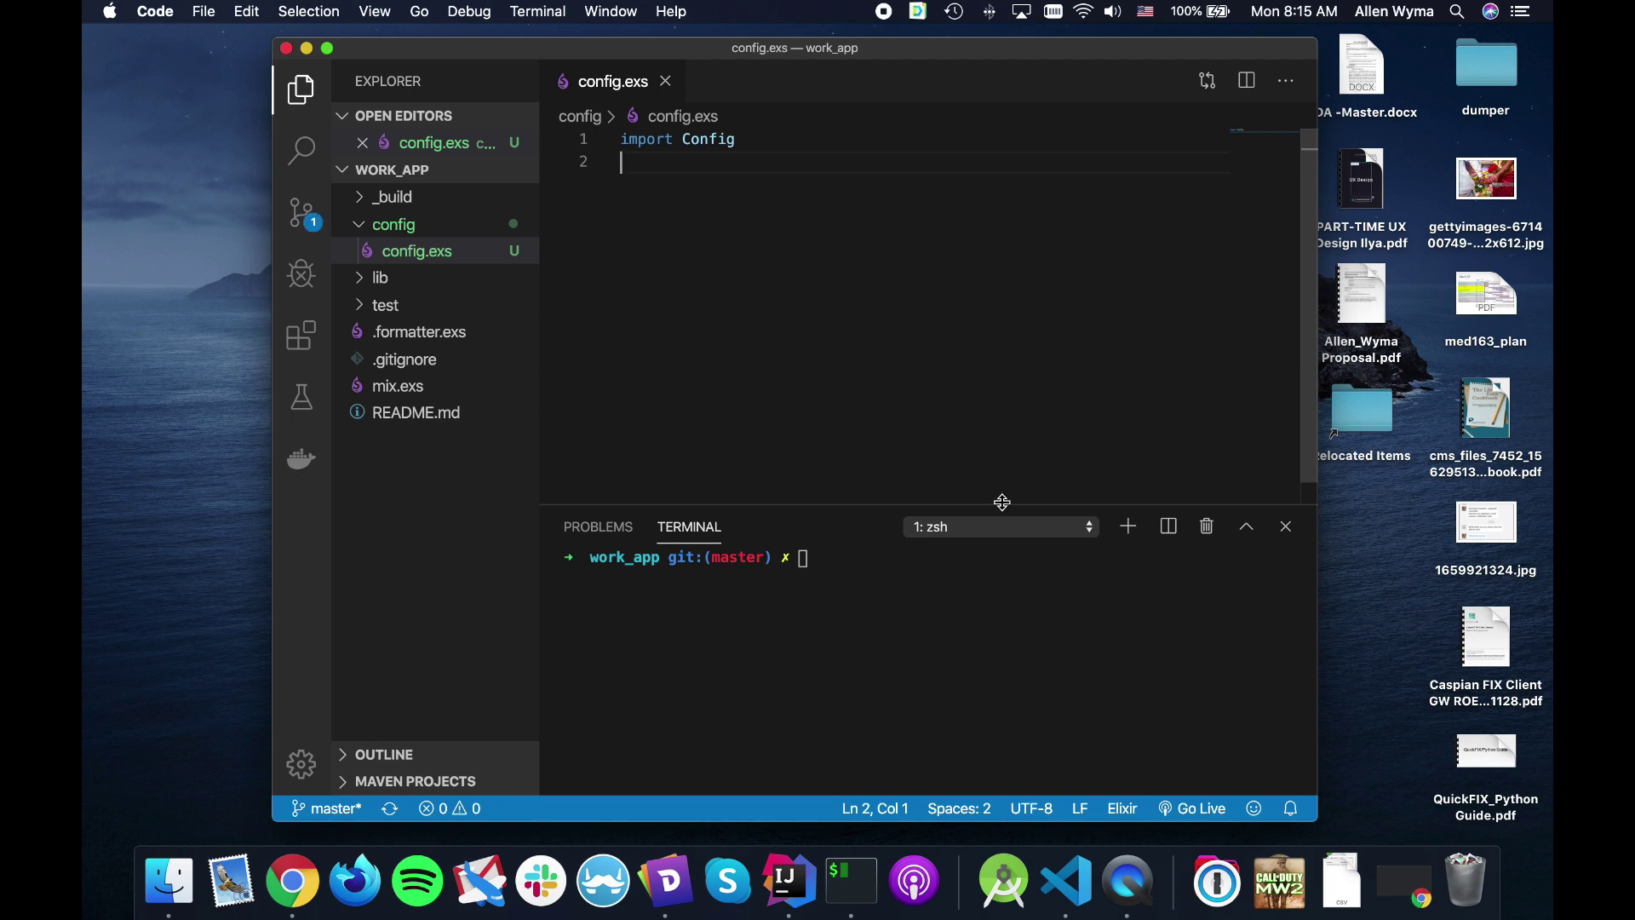
{"action": "left_click", "coordinate": [784, 854]}
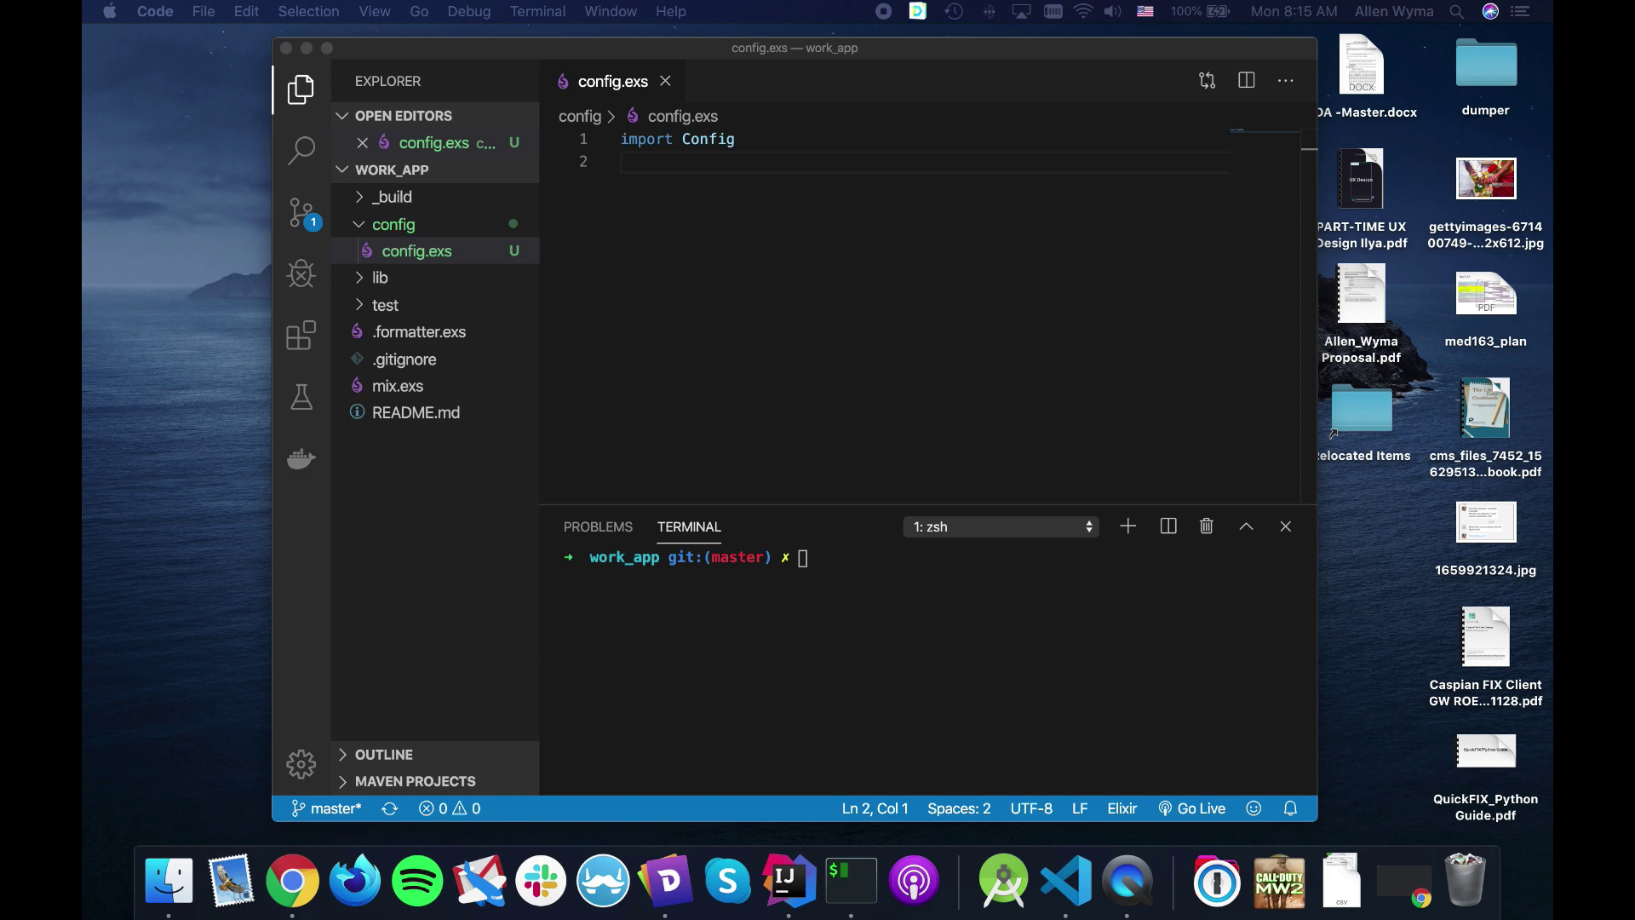
Begin the config :work_app, :formatter line, confirming the app name in mix.exs, and save.
{"action": "left_click", "coordinate": [745, 173]}
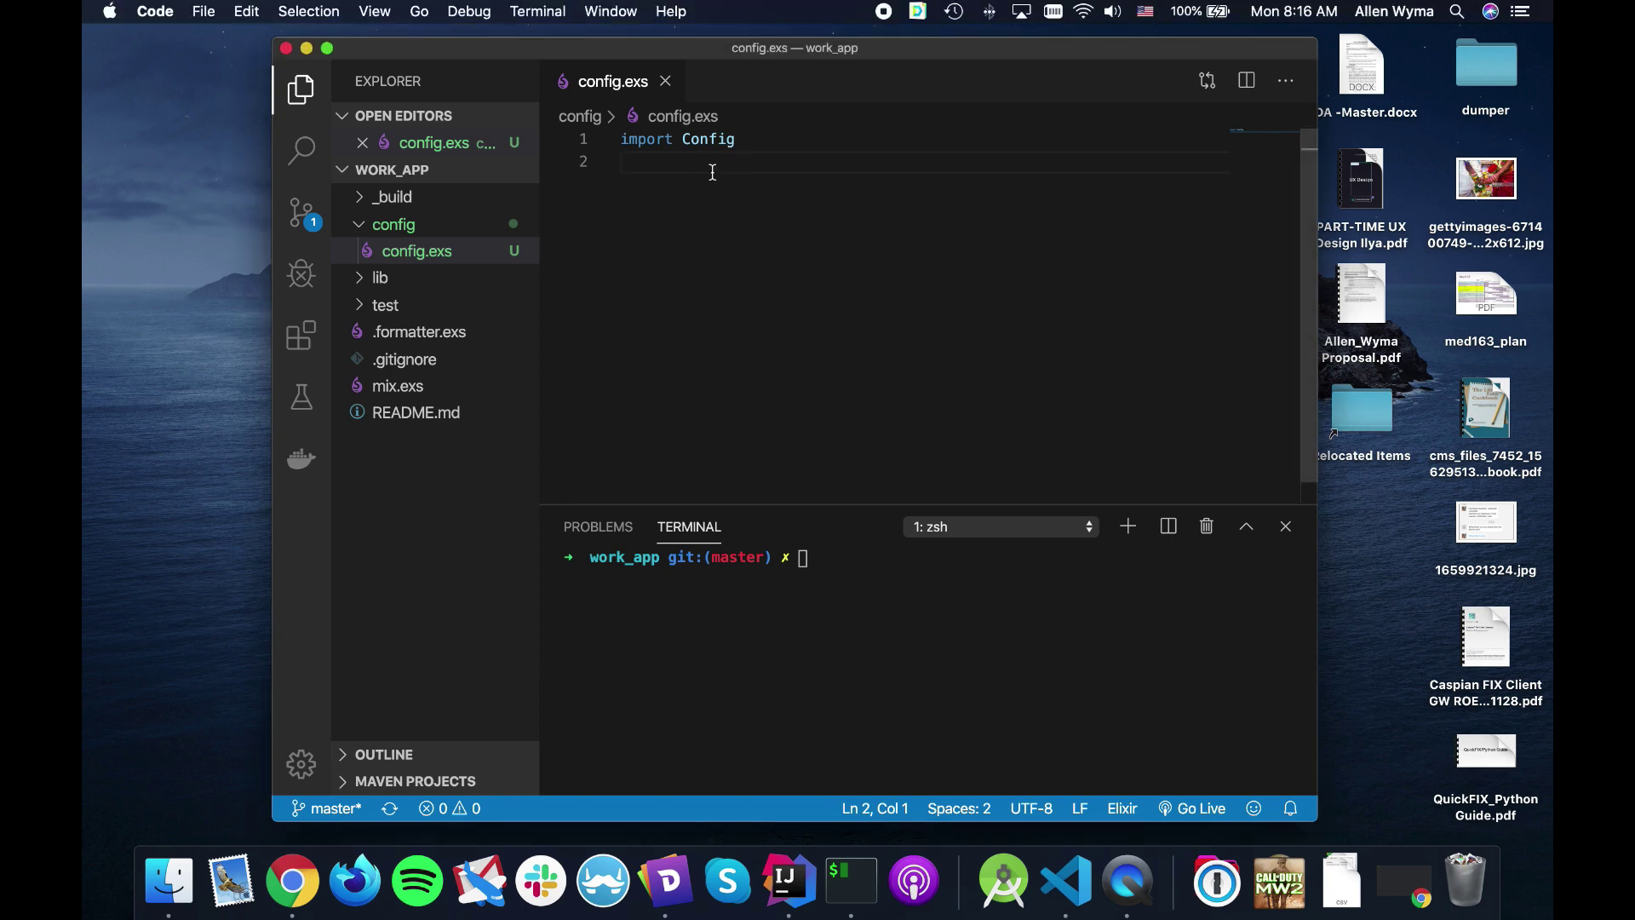
{"action": "key", "text": "Return"}
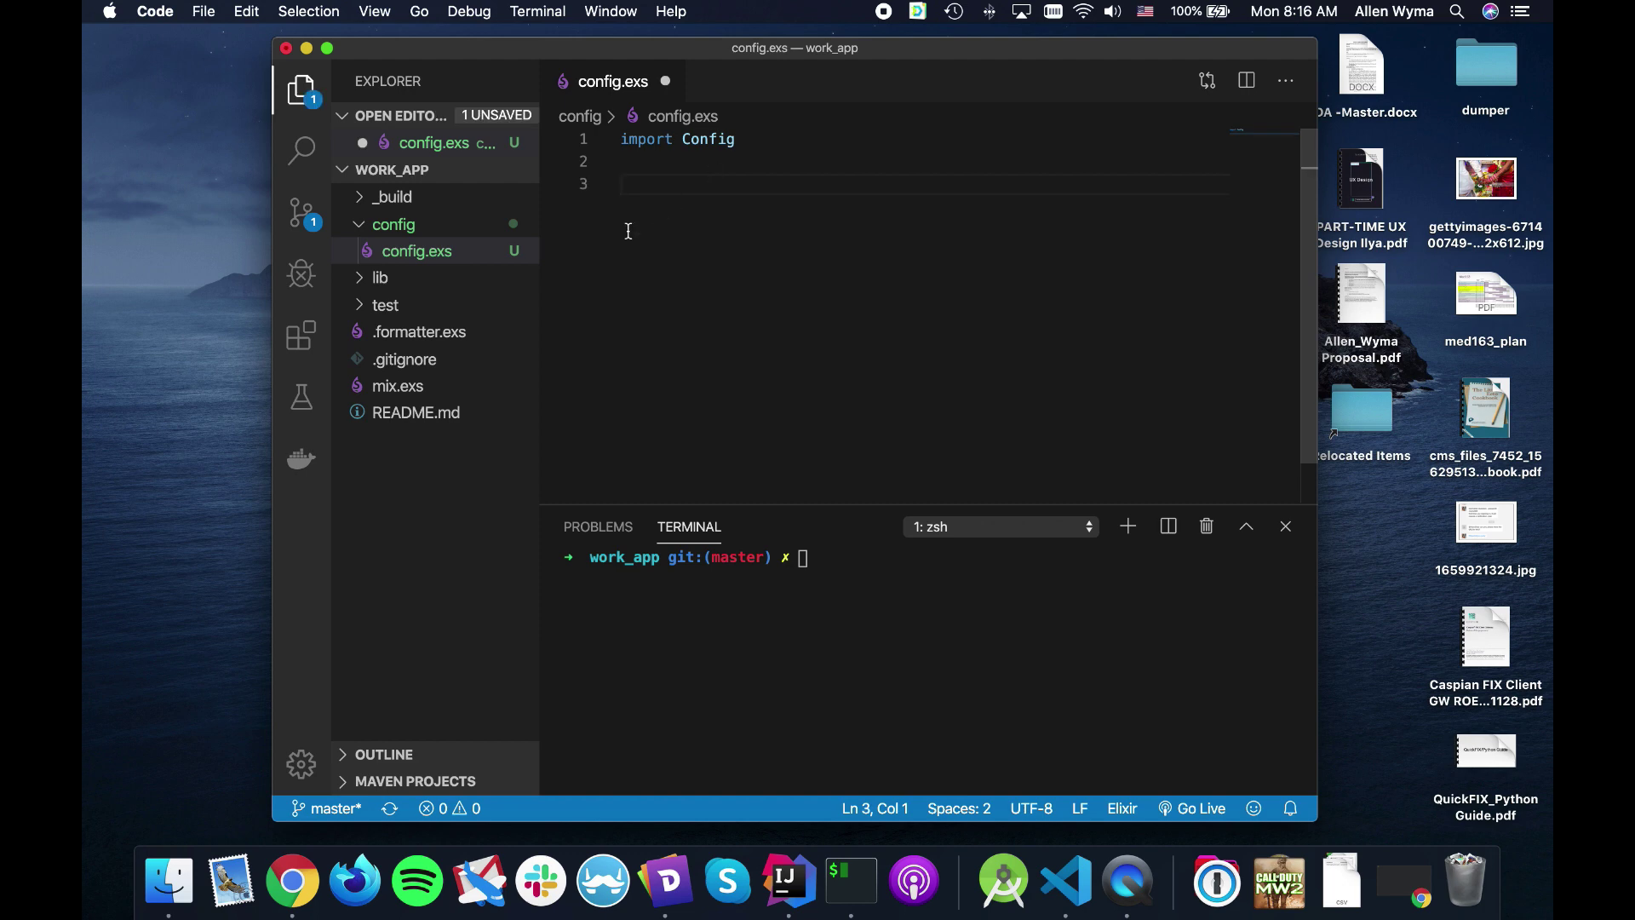
{"action": "left_click", "coordinate": [421, 387]}
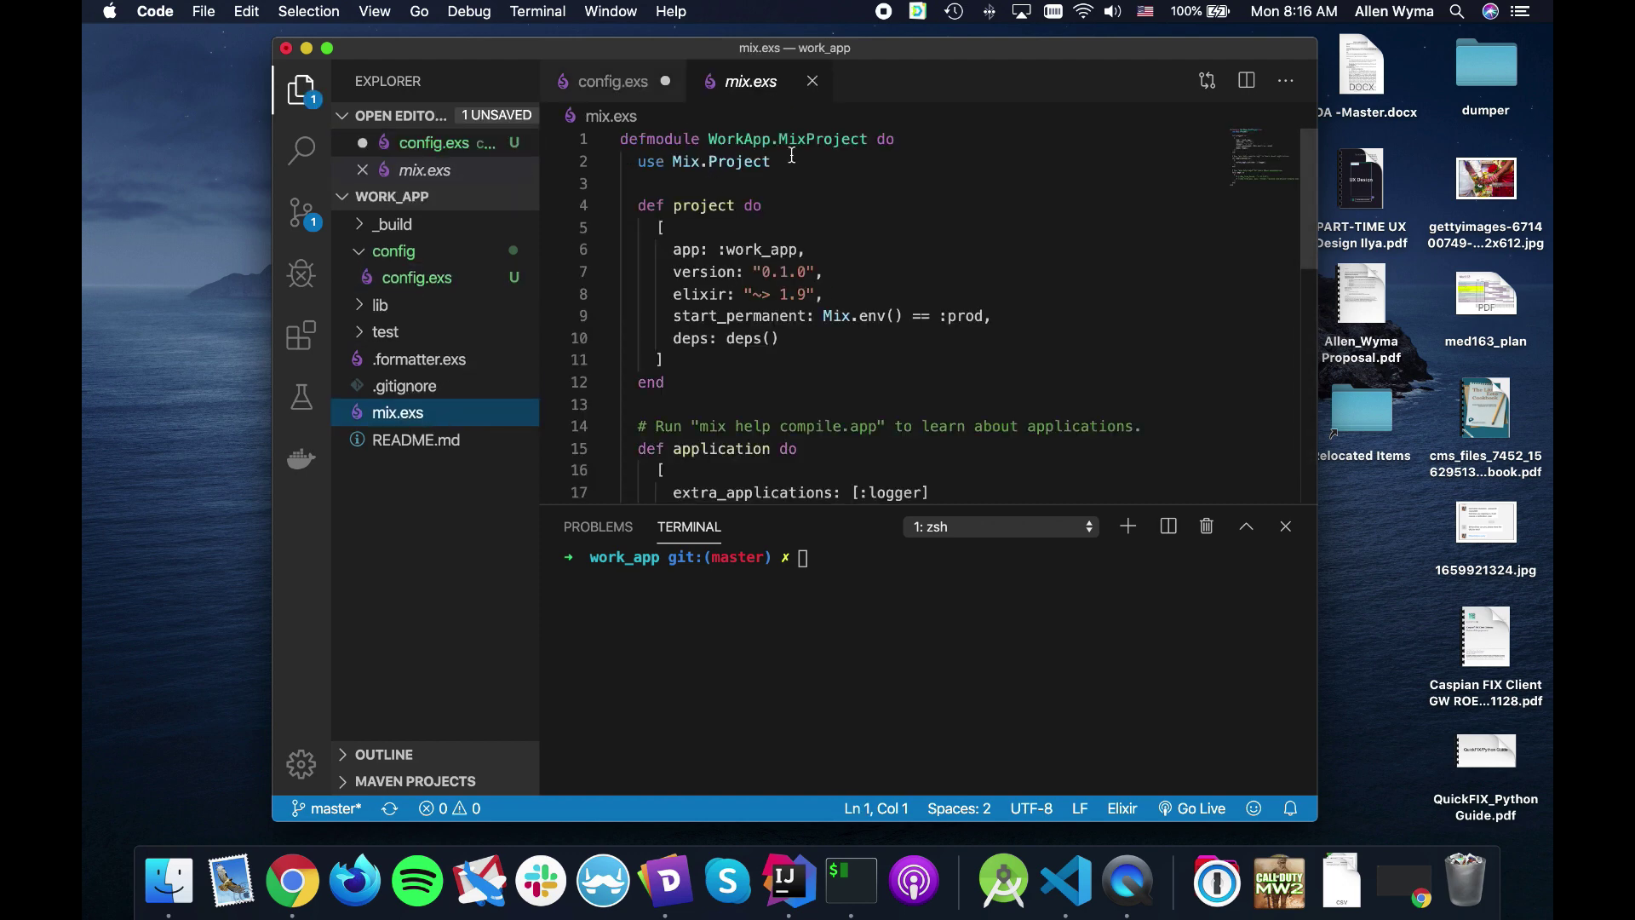
{"action": "double_click", "coordinate": [765, 252]}
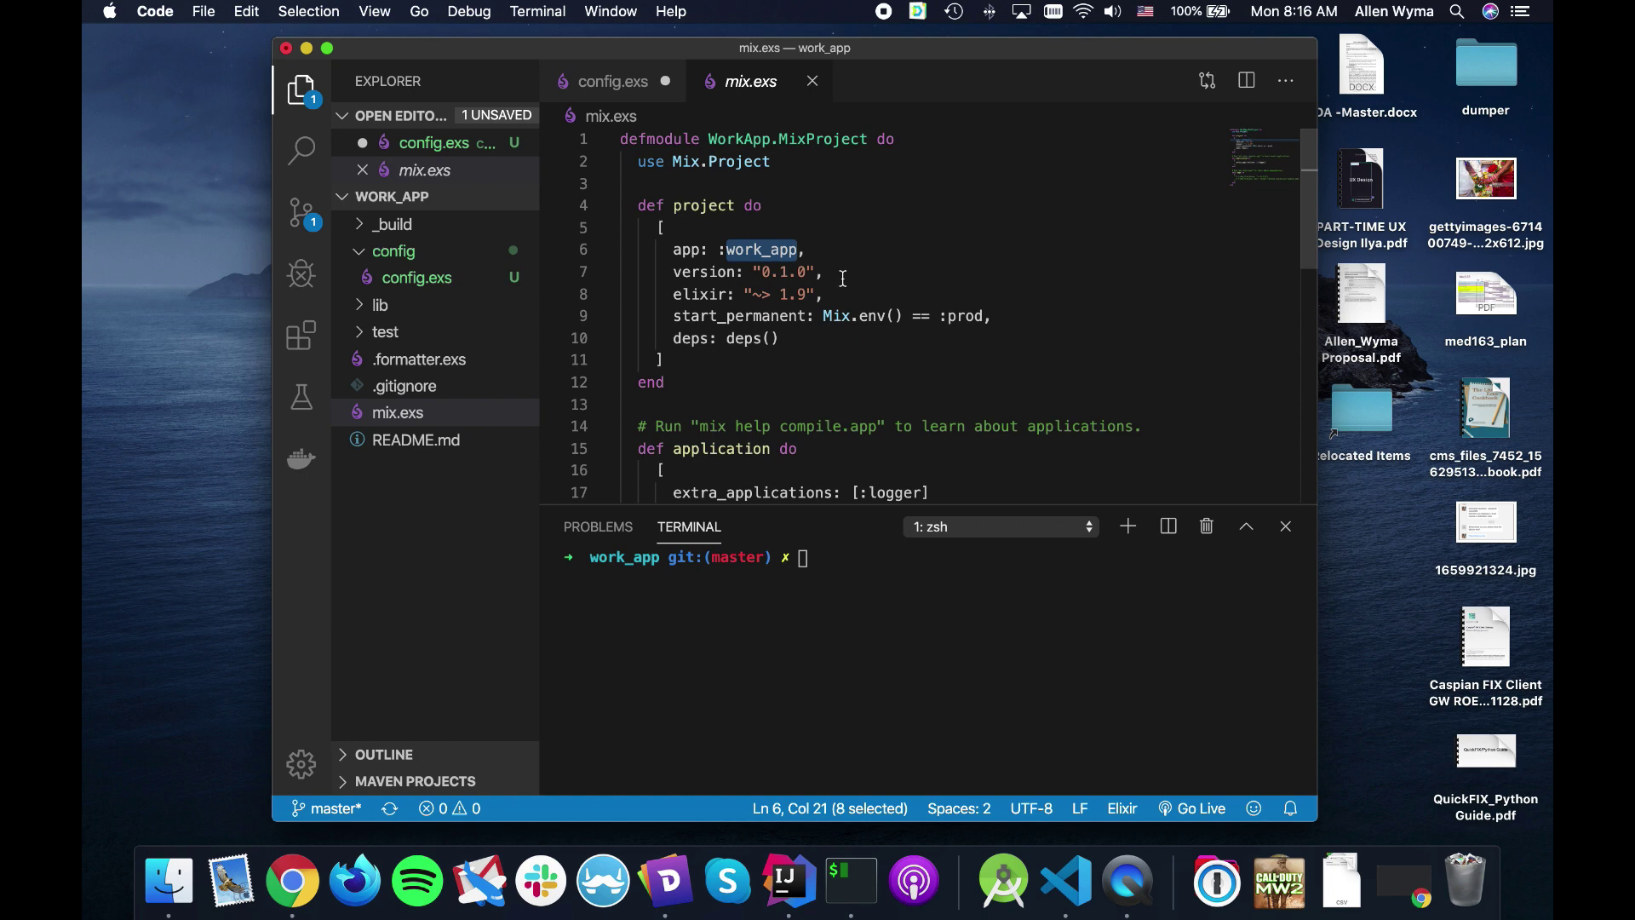
{"action": "left_click", "coordinate": [810, 81]}
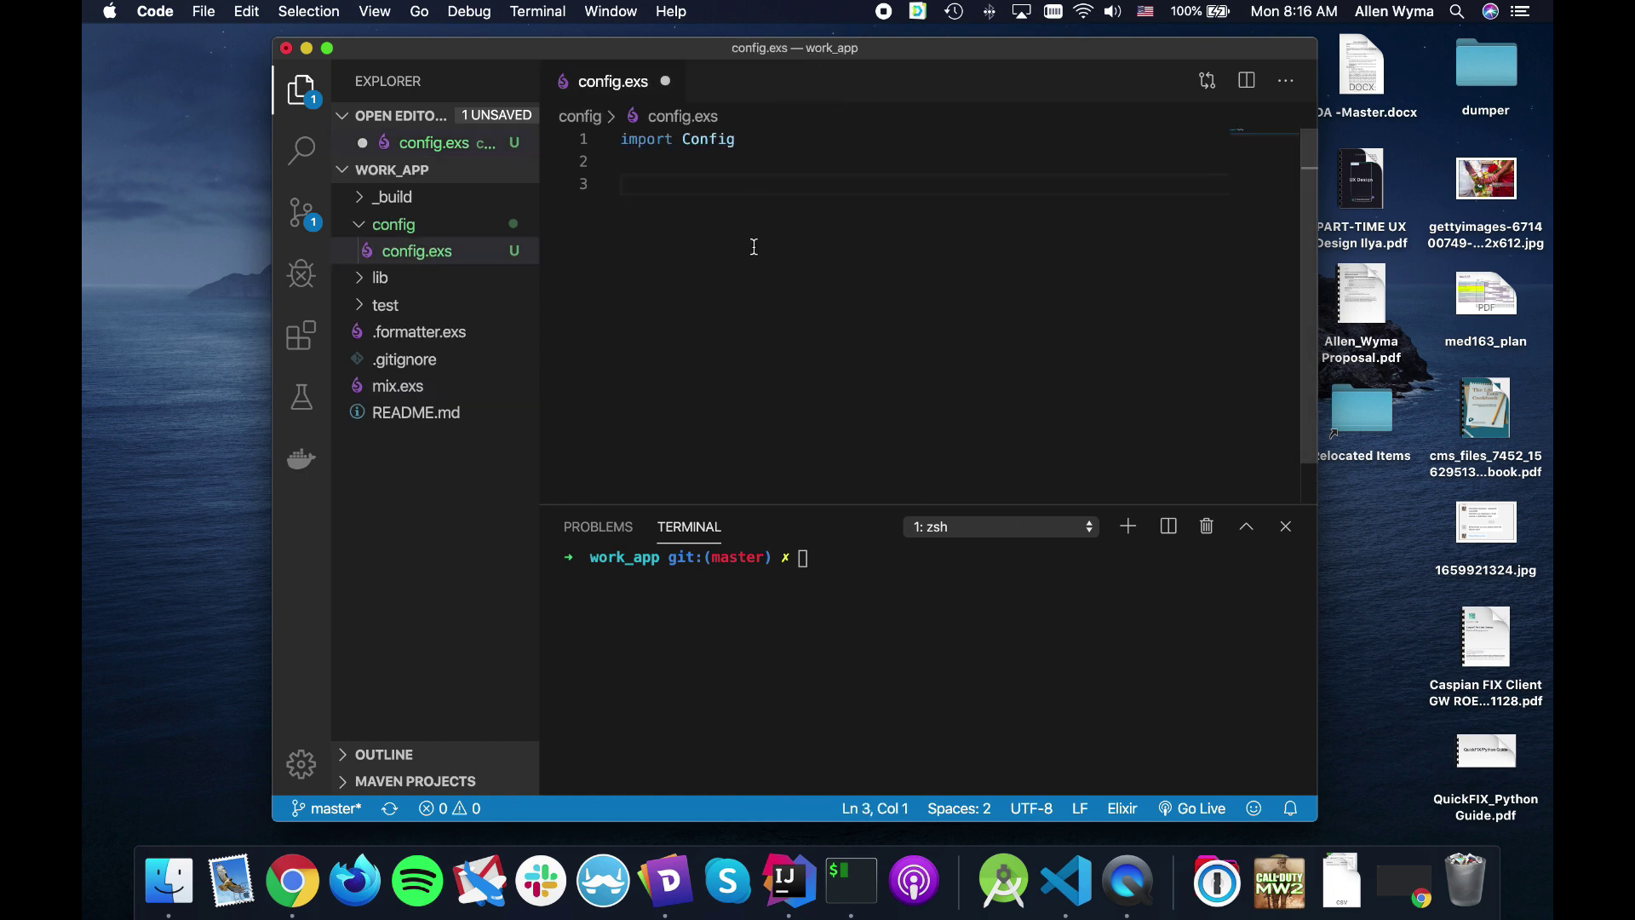
{"action": "type", "text": "config :"}
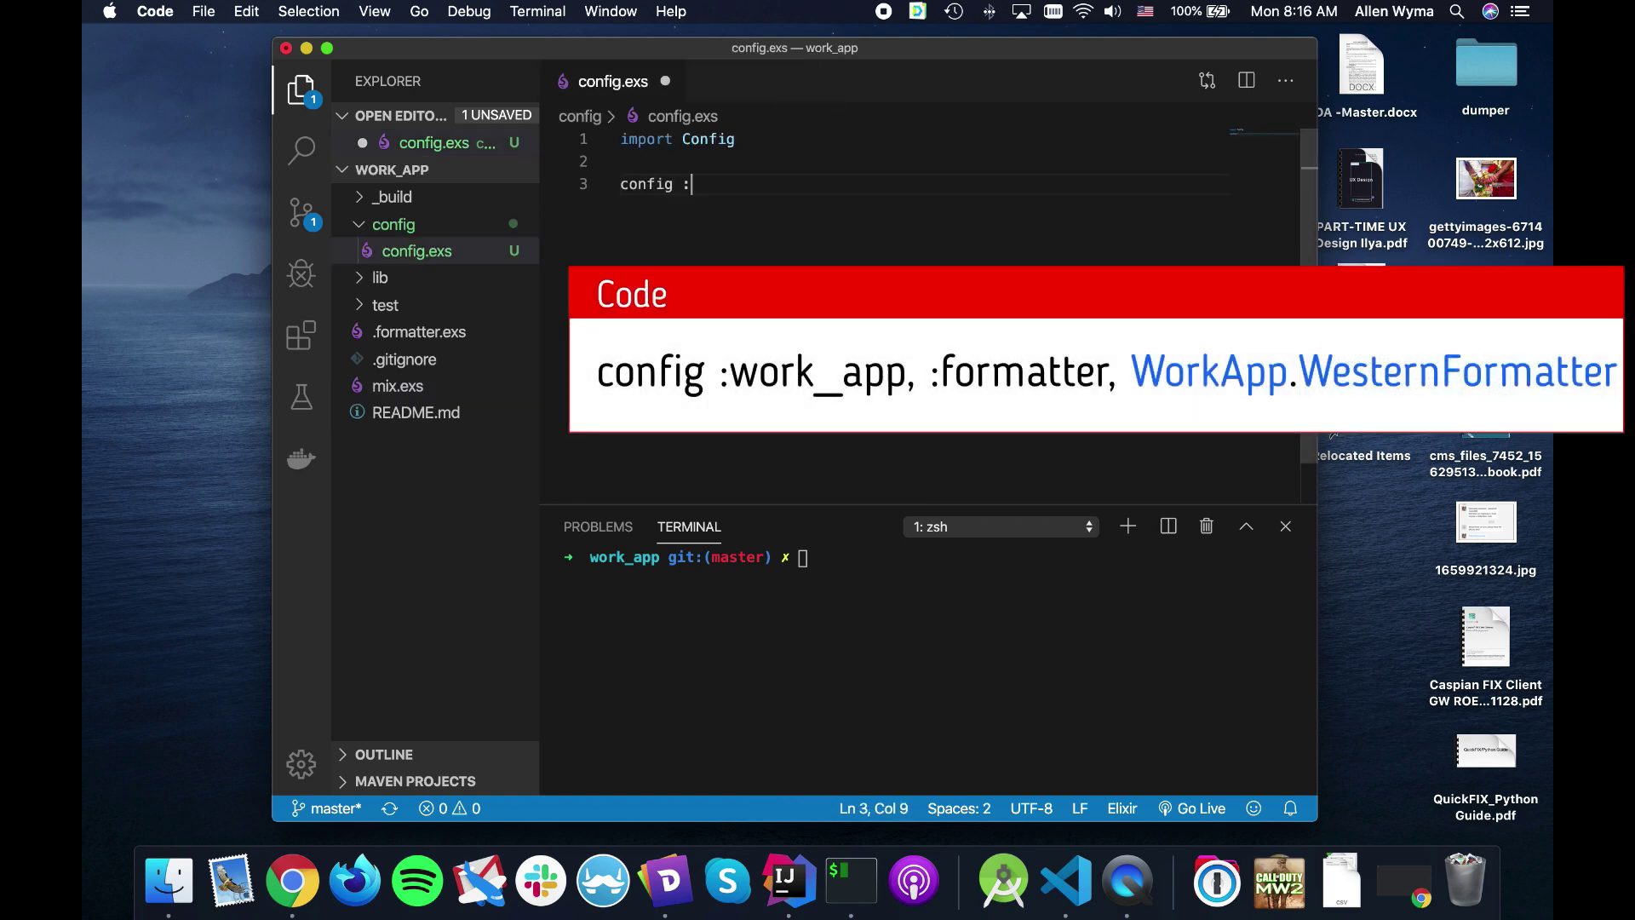
{"action": "type", "text": "work_app, "}
{"action": "type", "text": ":formatt"}
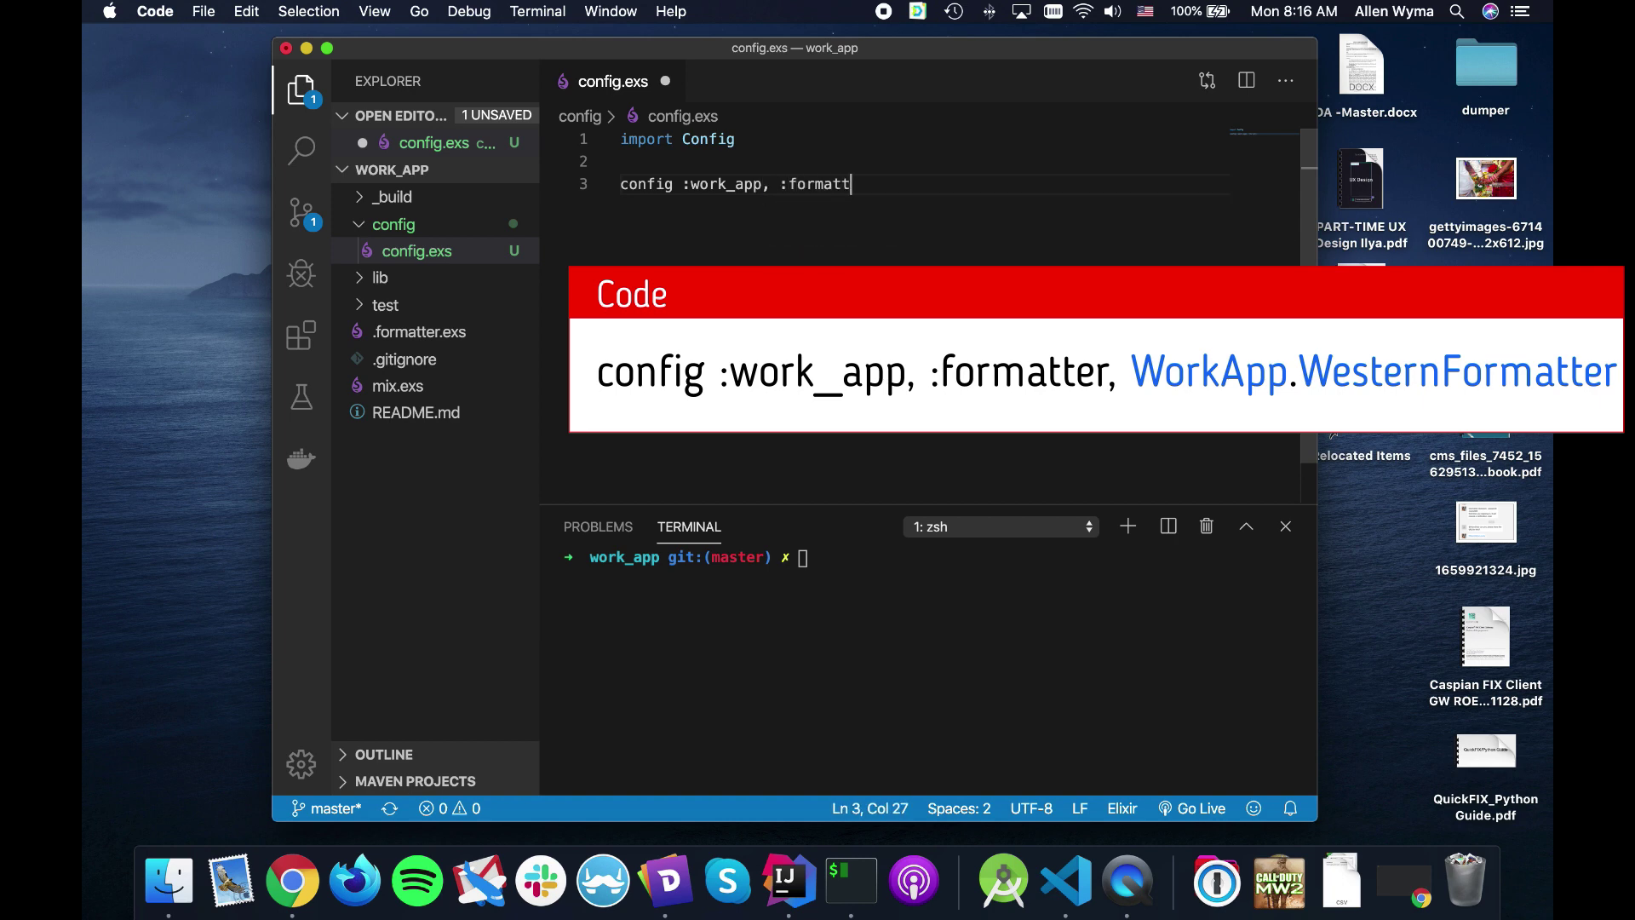
{"action": "type", "text": "er,"}
{"action": "key", "text": "super+s"}
Copy WorkApp.WesternFormatter from western_formatter.ex into the formatter setting and save config.exs.
{"action": "left_click", "coordinate": [362, 277]}
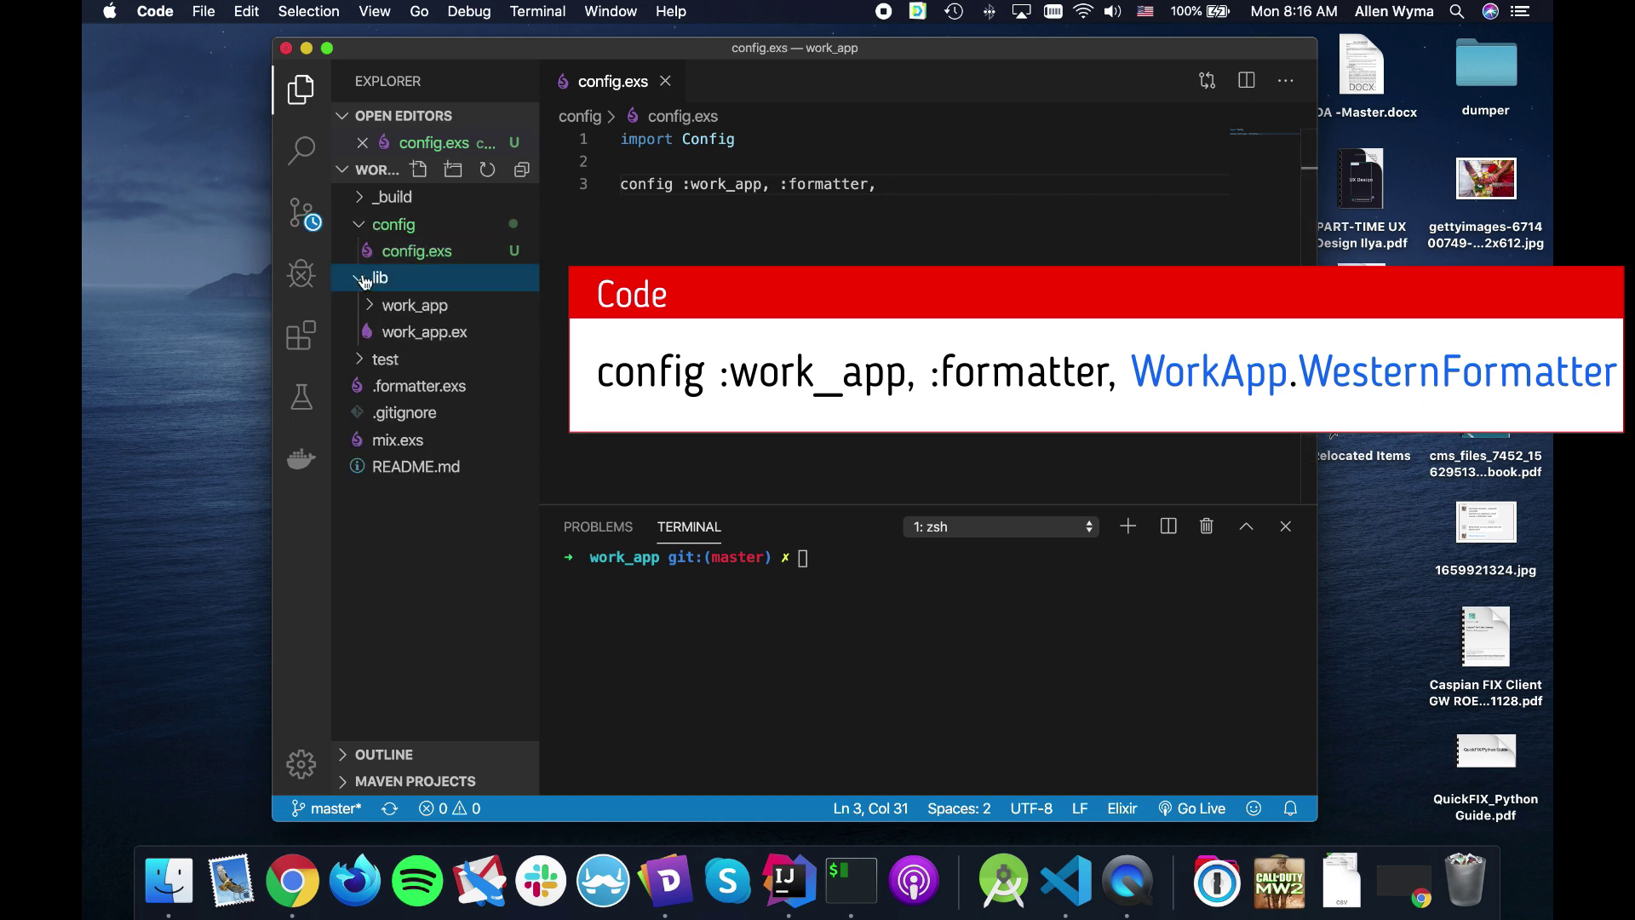
{"action": "left_click", "coordinate": [376, 307]}
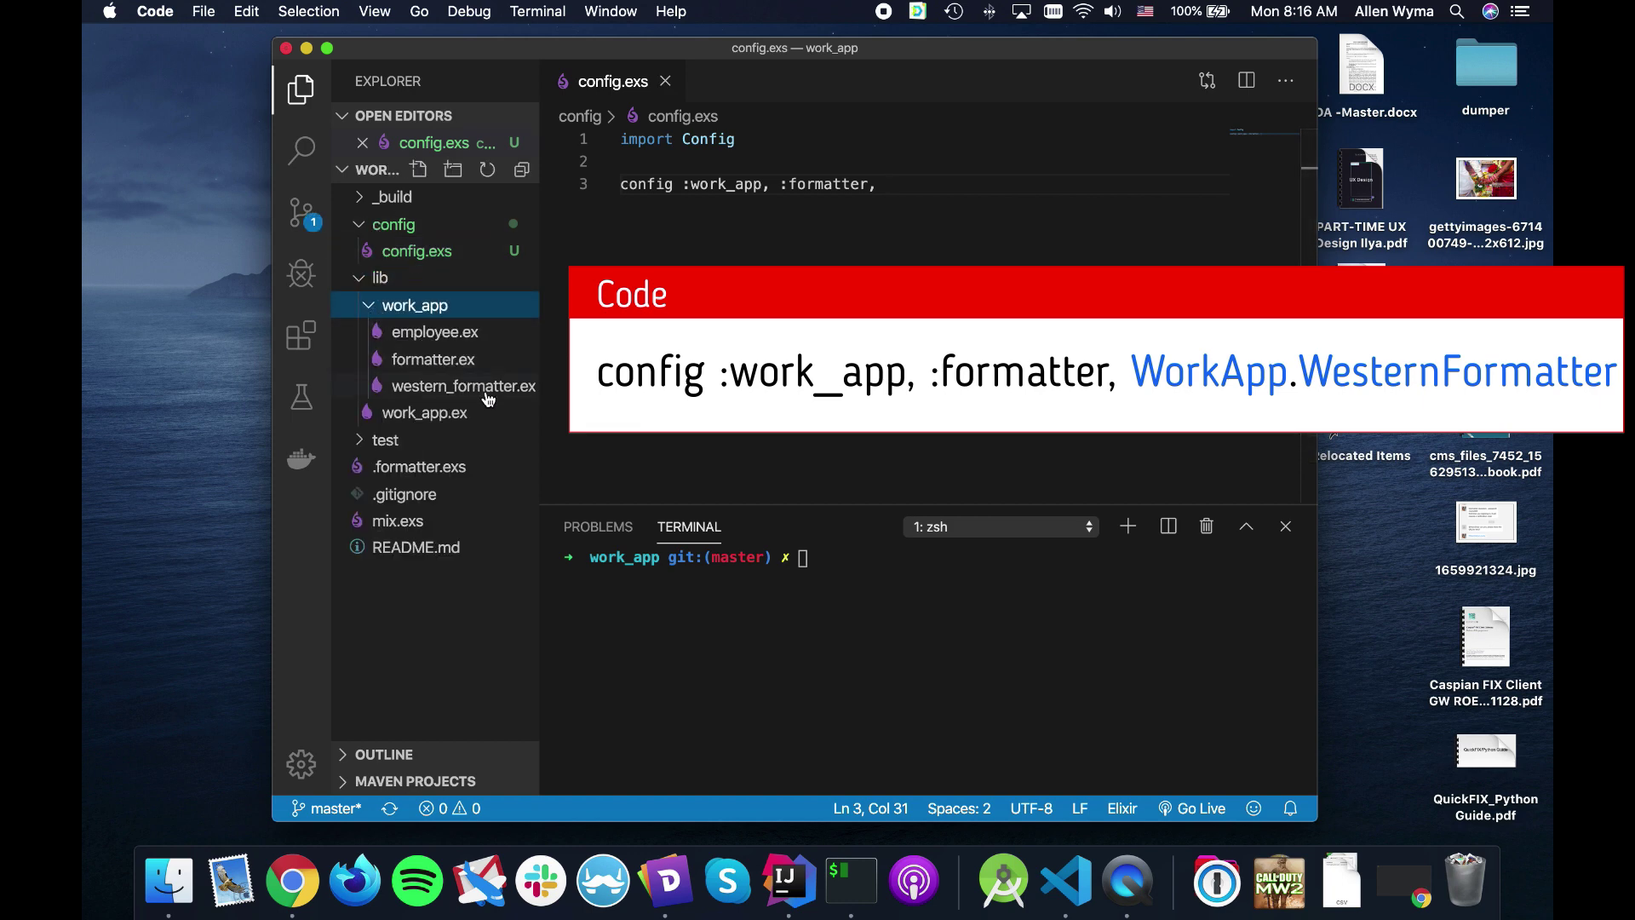
{"action": "left_click", "coordinate": [928, 180]}
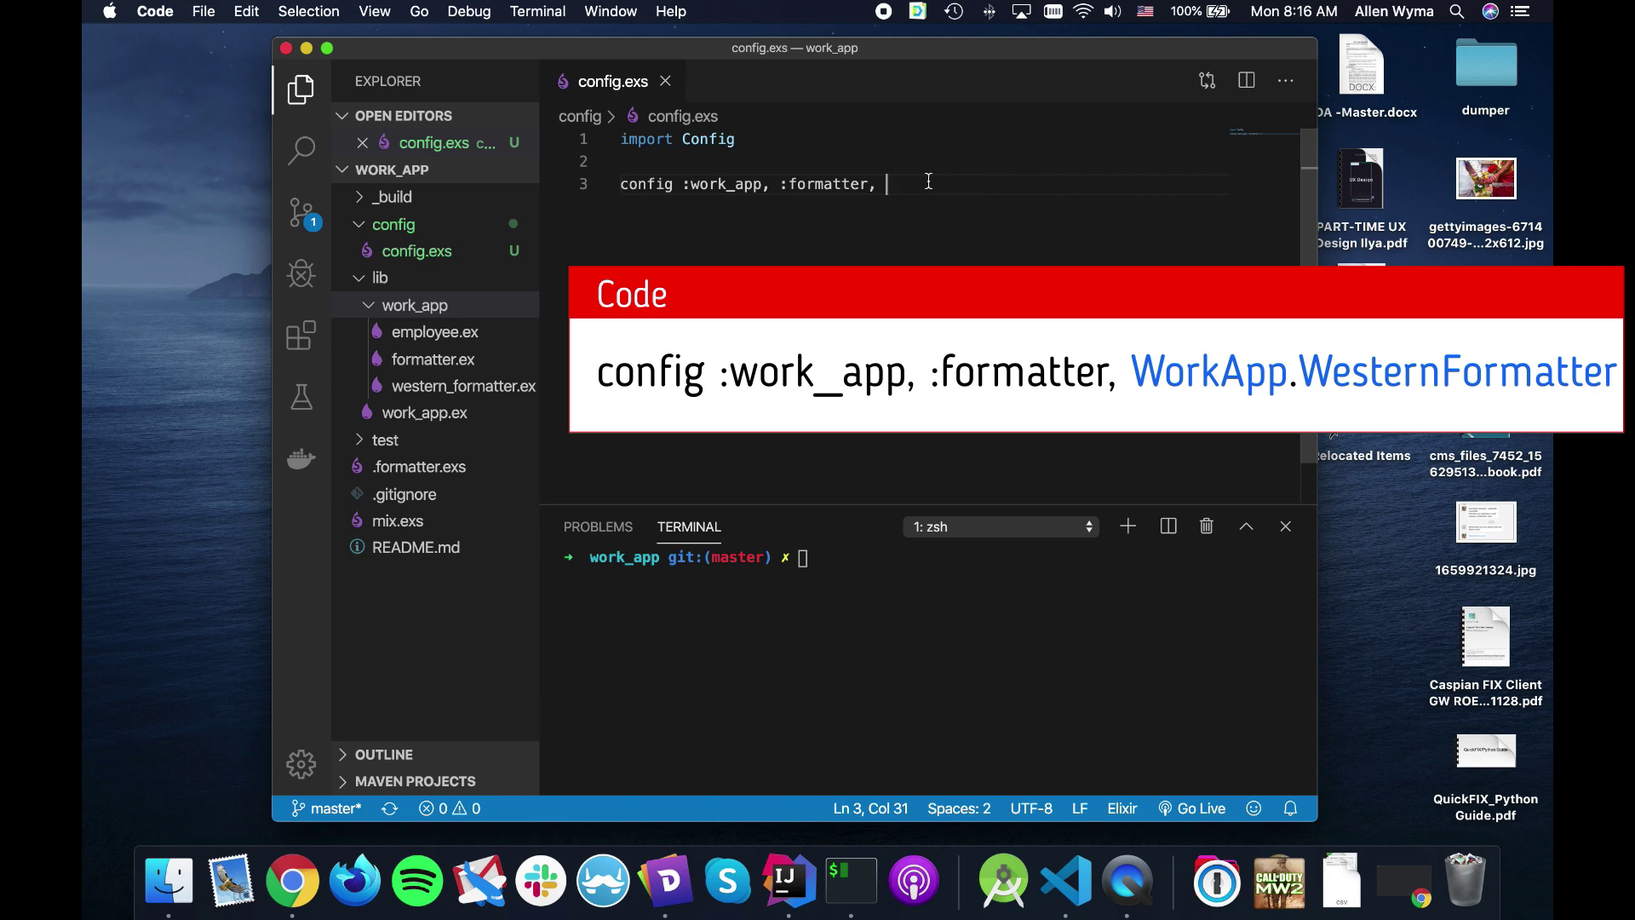
{"action": "type", "text": "We"}
{"action": "key", "text": "BackSpace"}
{"action": "key", "text": "BackSpace"}
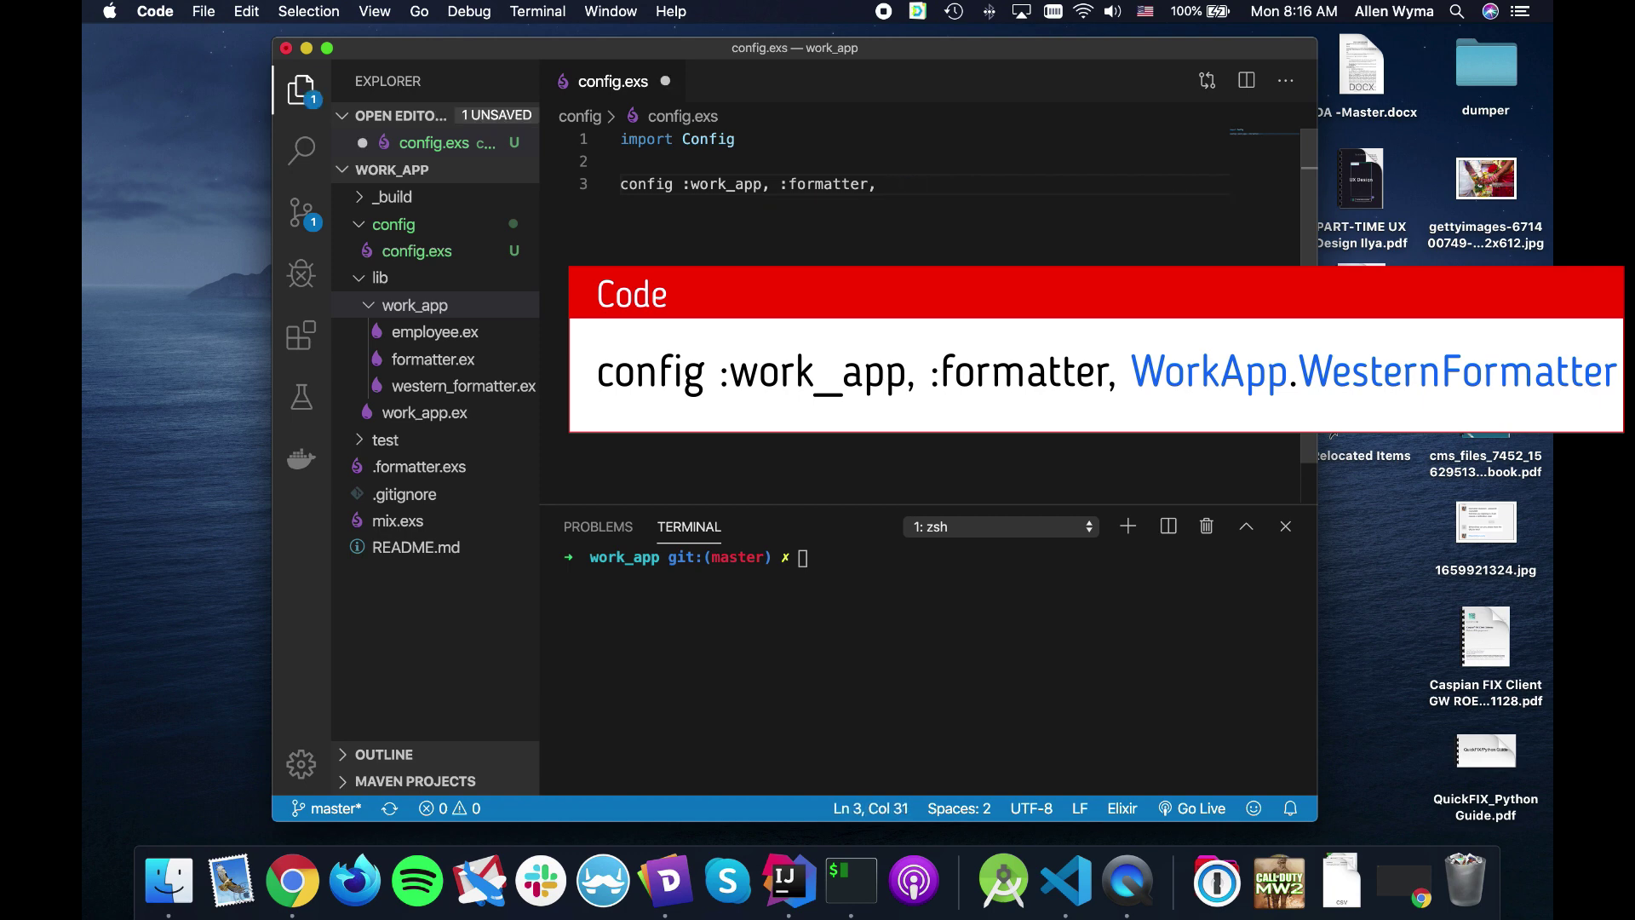
{"action": "left_click", "coordinate": [521, 387]}
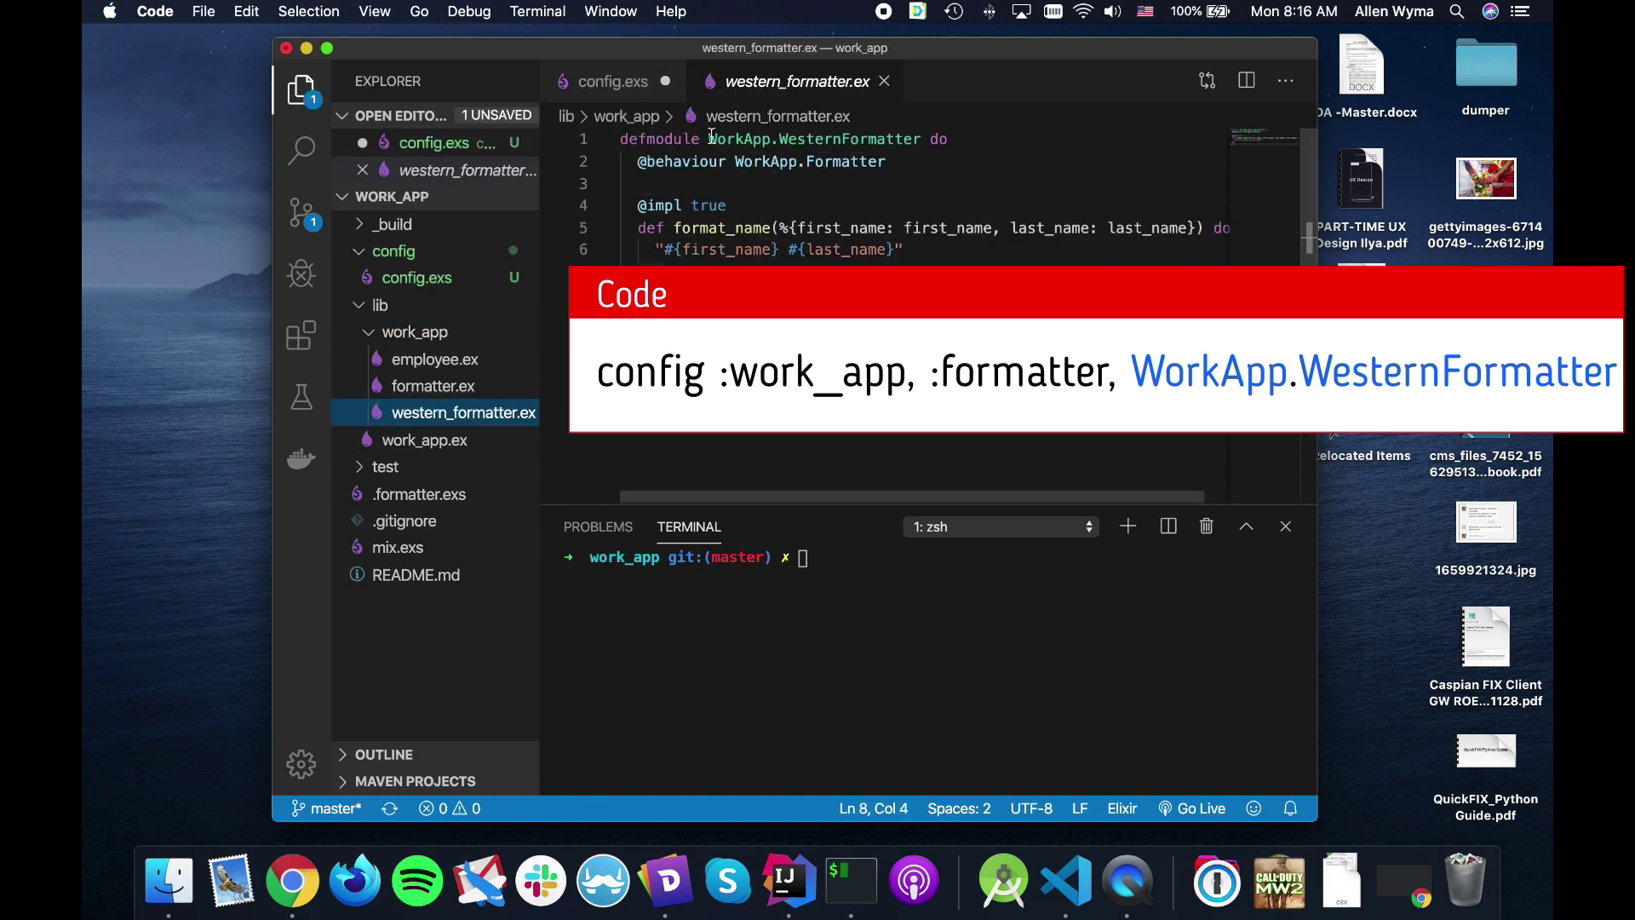
{"action": "mouse_move", "coordinate": [709, 138]}
{"action": "left_mouse_down"}
{"action": "mouse_move", "coordinate": [936, 139]}
{"action": "mouse_move", "coordinate": [921, 138]}
{"action": "left_mouse_up"}
{"action": "key", "text": "super+c"}
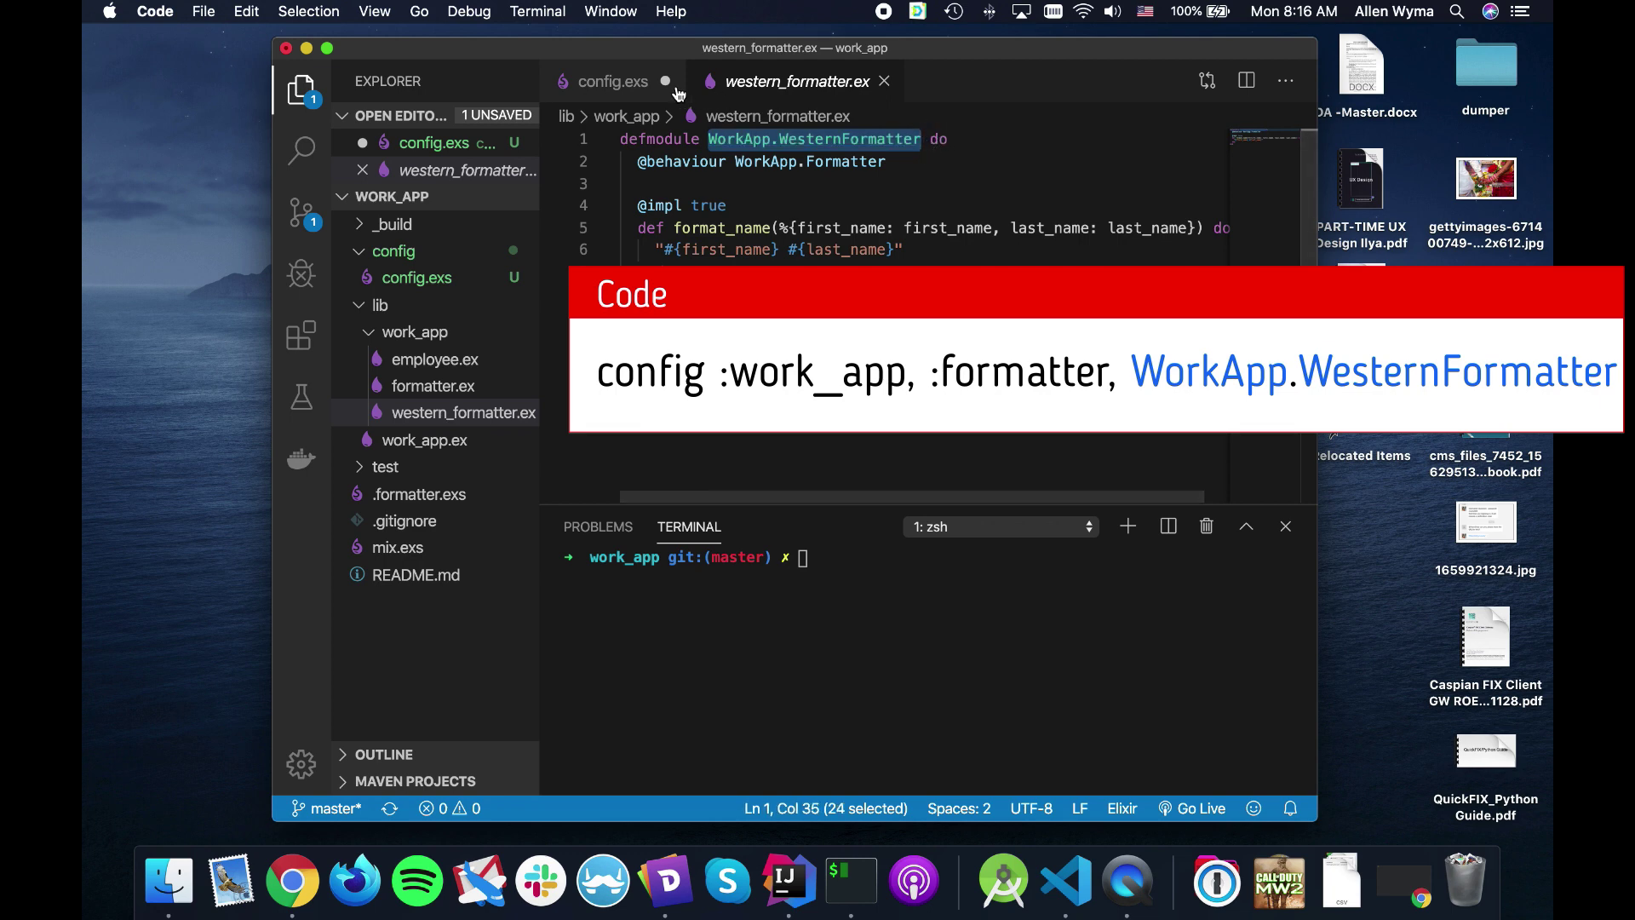
{"action": "left_click", "coordinate": [607, 81]}
{"action": "key", "text": "super+v"}
{"action": "key", "text": "super+s"}
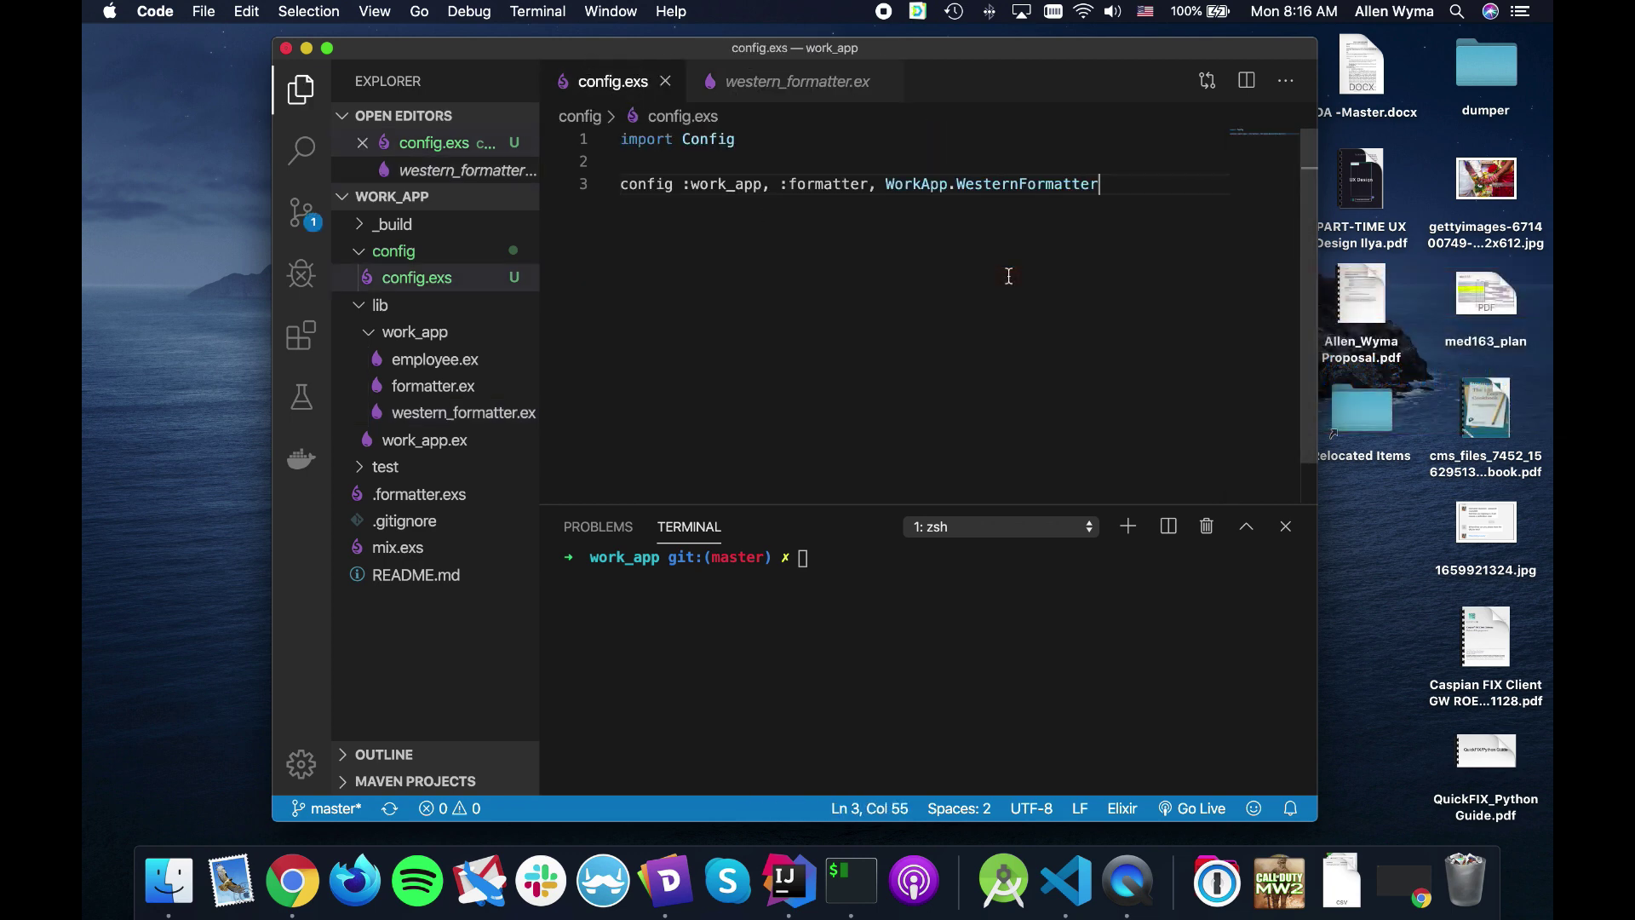
Open lib/work_app.ex and start a def format(employee) function in the WorkApp module.
{"action": "left_click", "coordinate": [368, 334]}
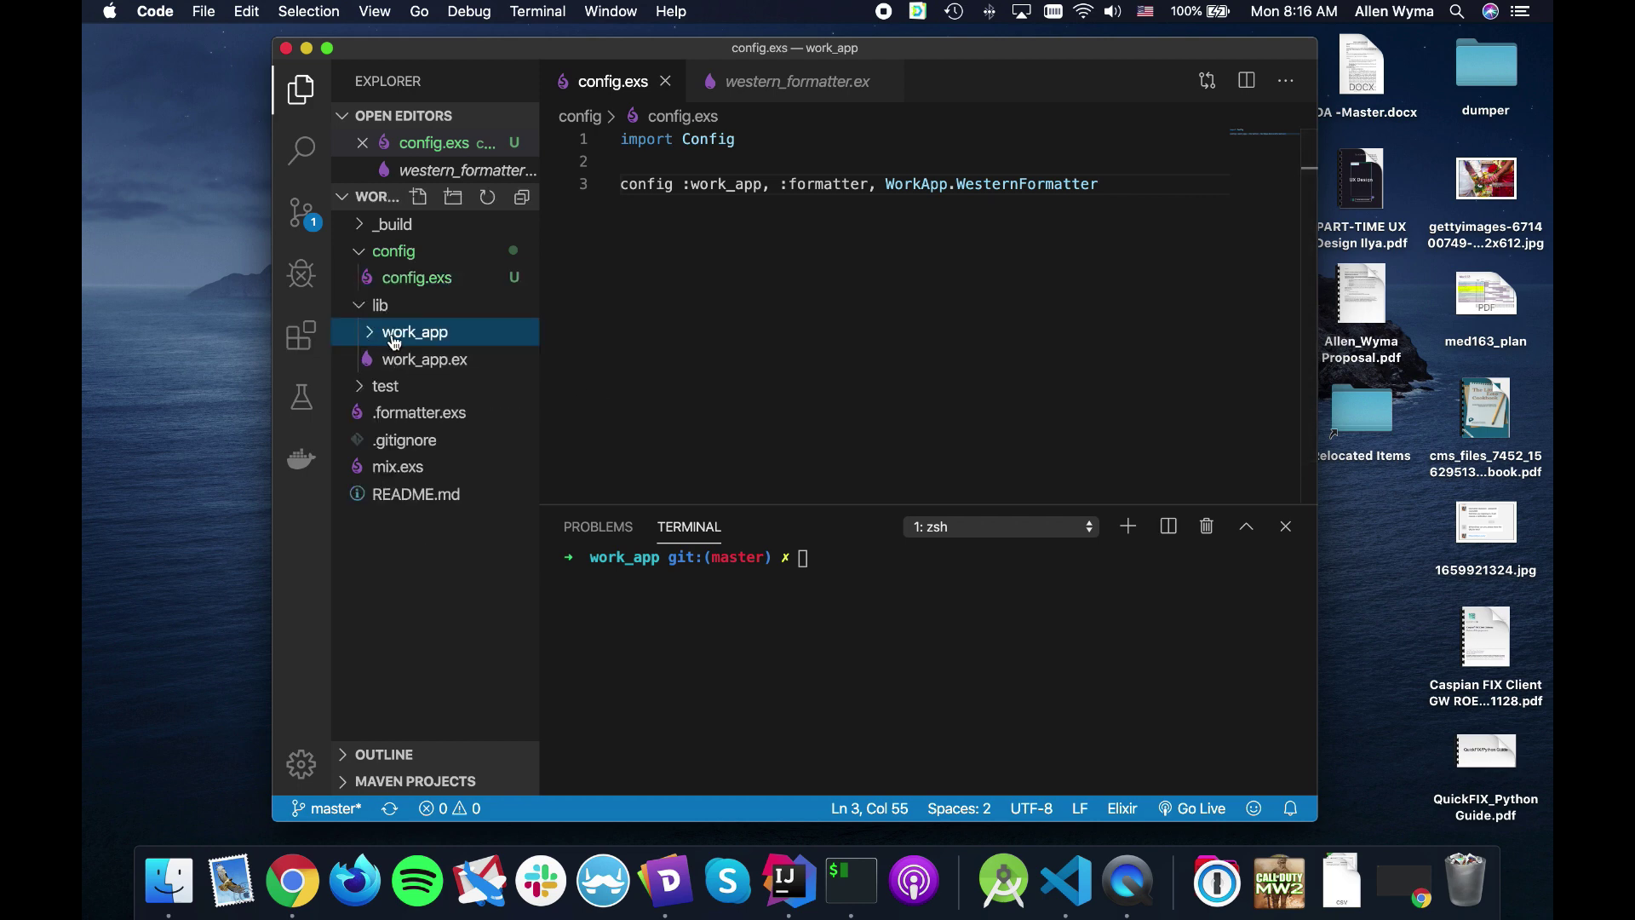
{"action": "left_click", "coordinate": [413, 368]}
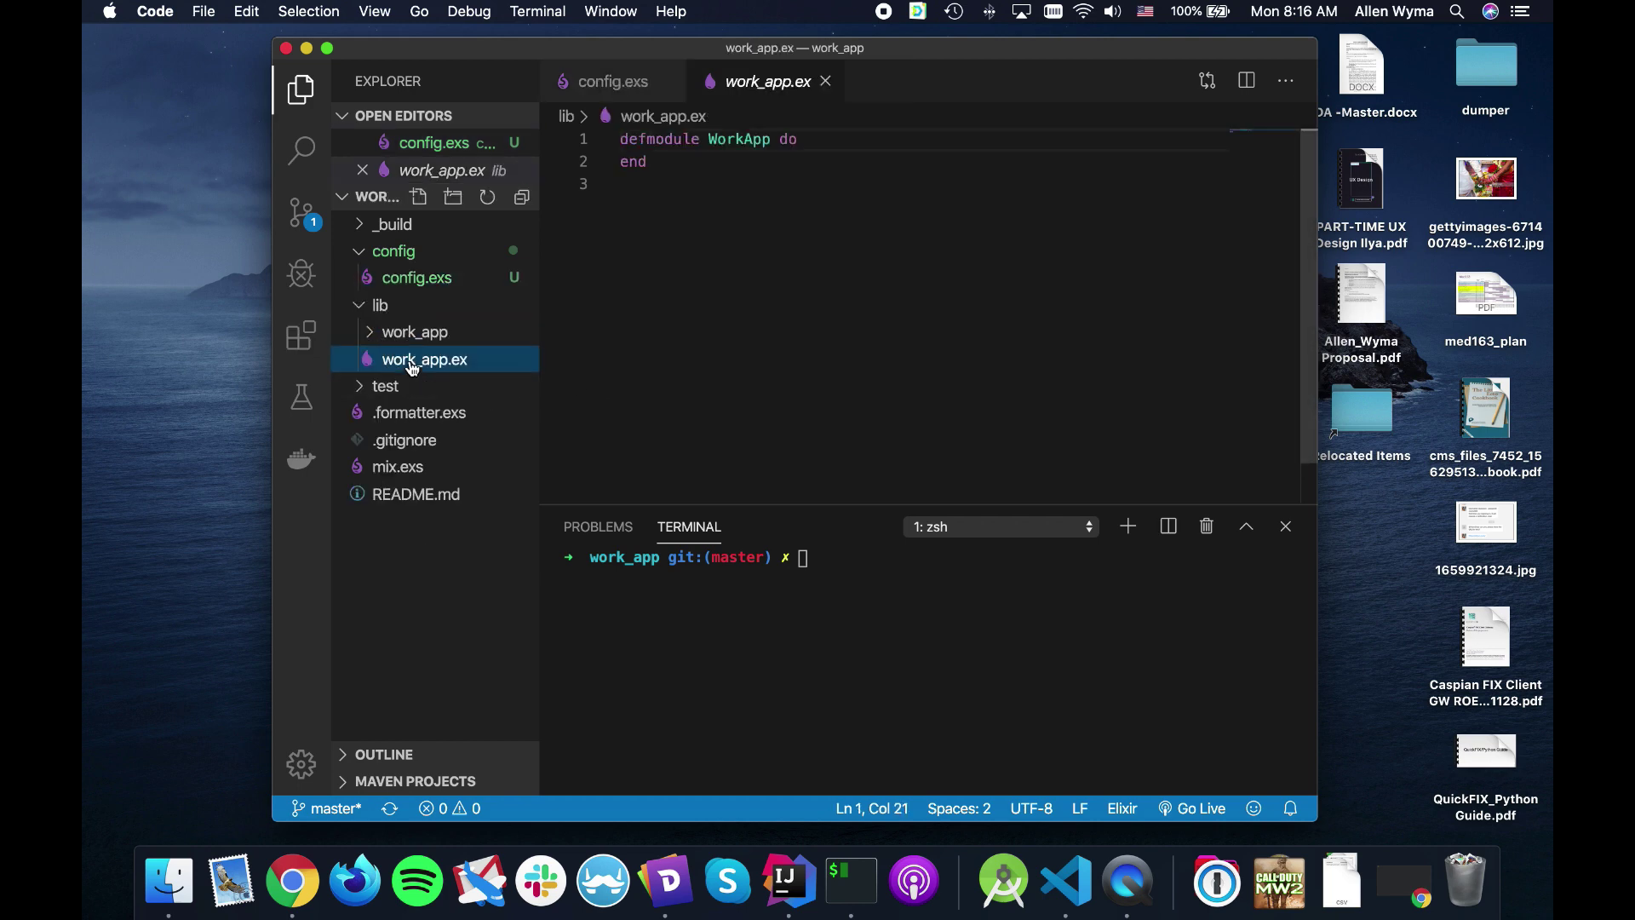
{"action": "left_click", "coordinate": [837, 137]}
{"action": "key", "text": "Return"}
{"action": "type", "text": "def"}
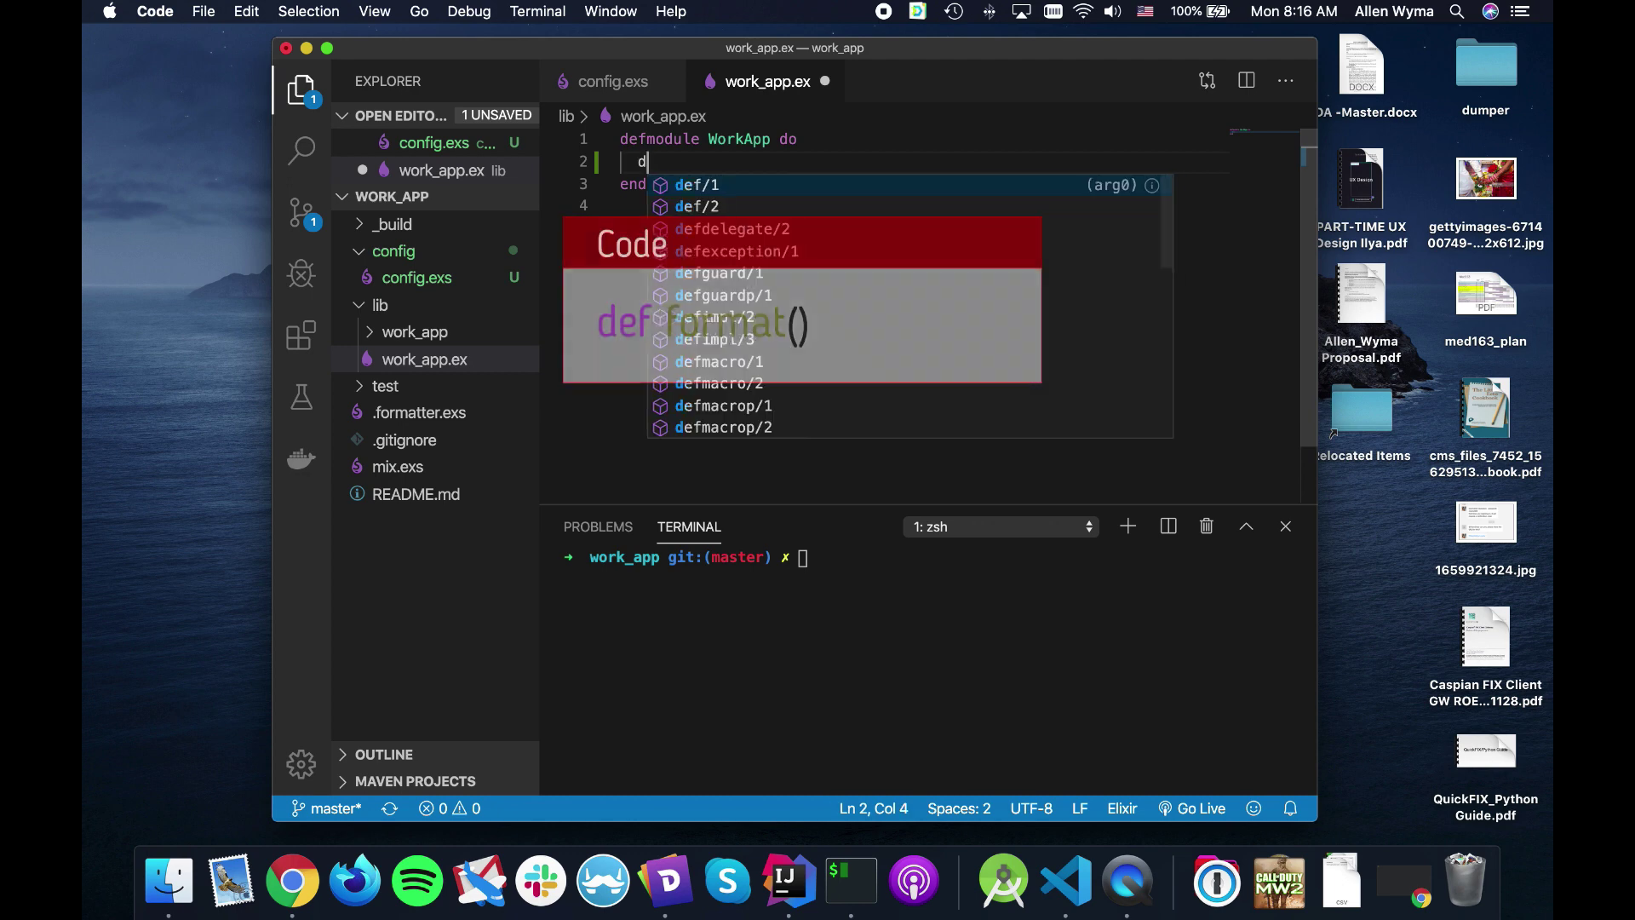
{"action": "type", "text": " formt"}
{"action": "key", "text": "BackSpace"}
{"action": "type", "text": "at"}
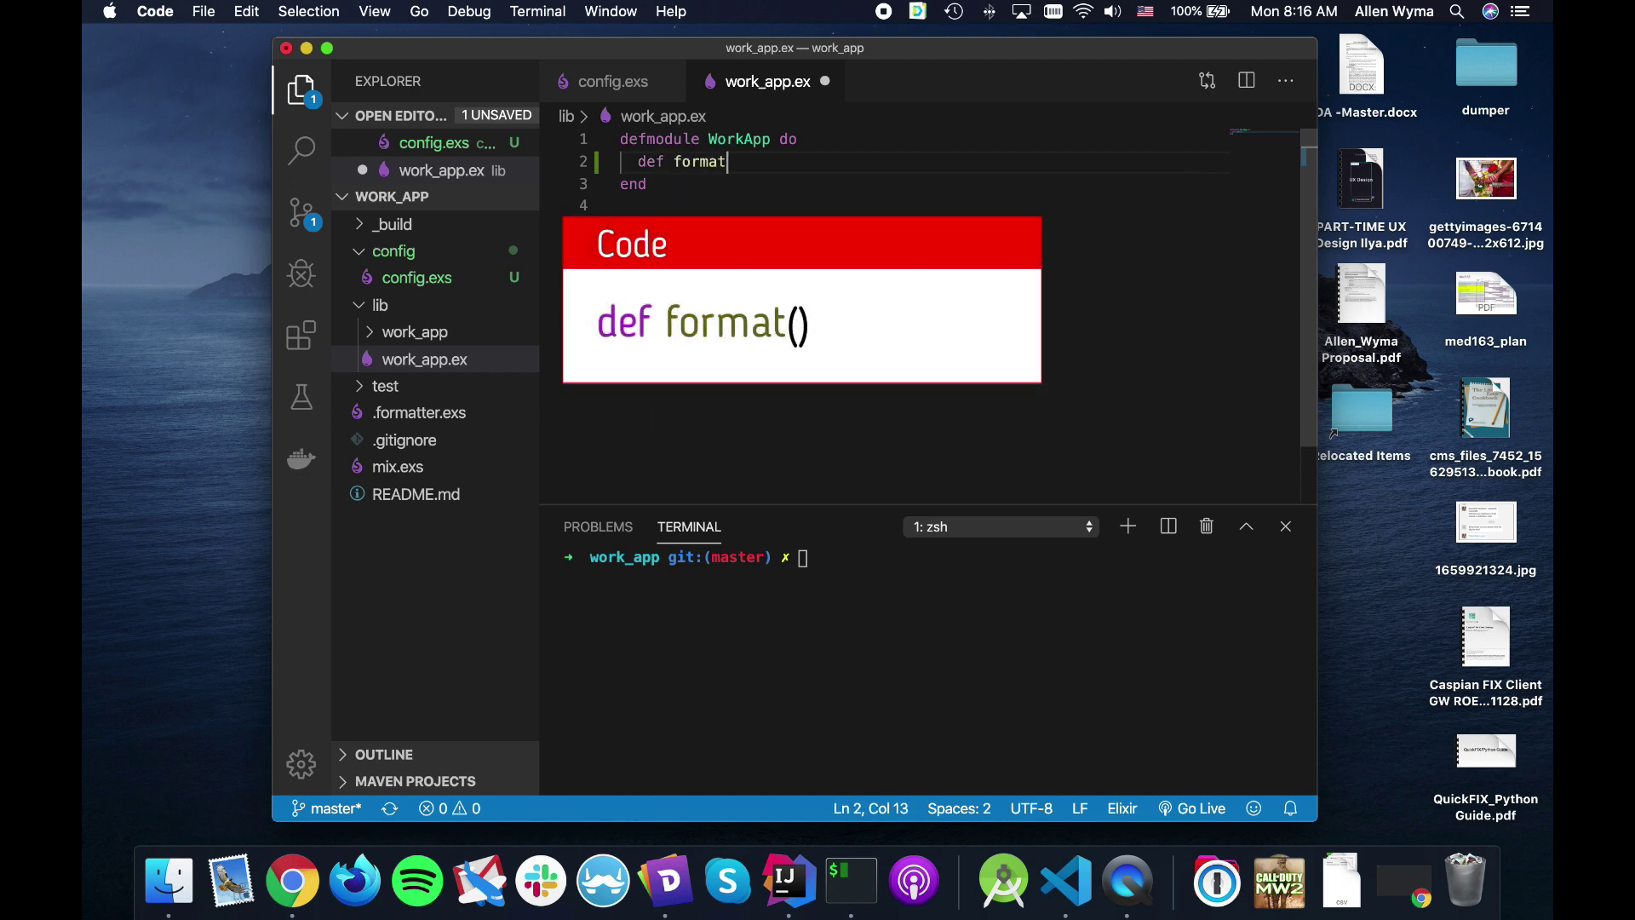
{"action": "type", "text": "("}
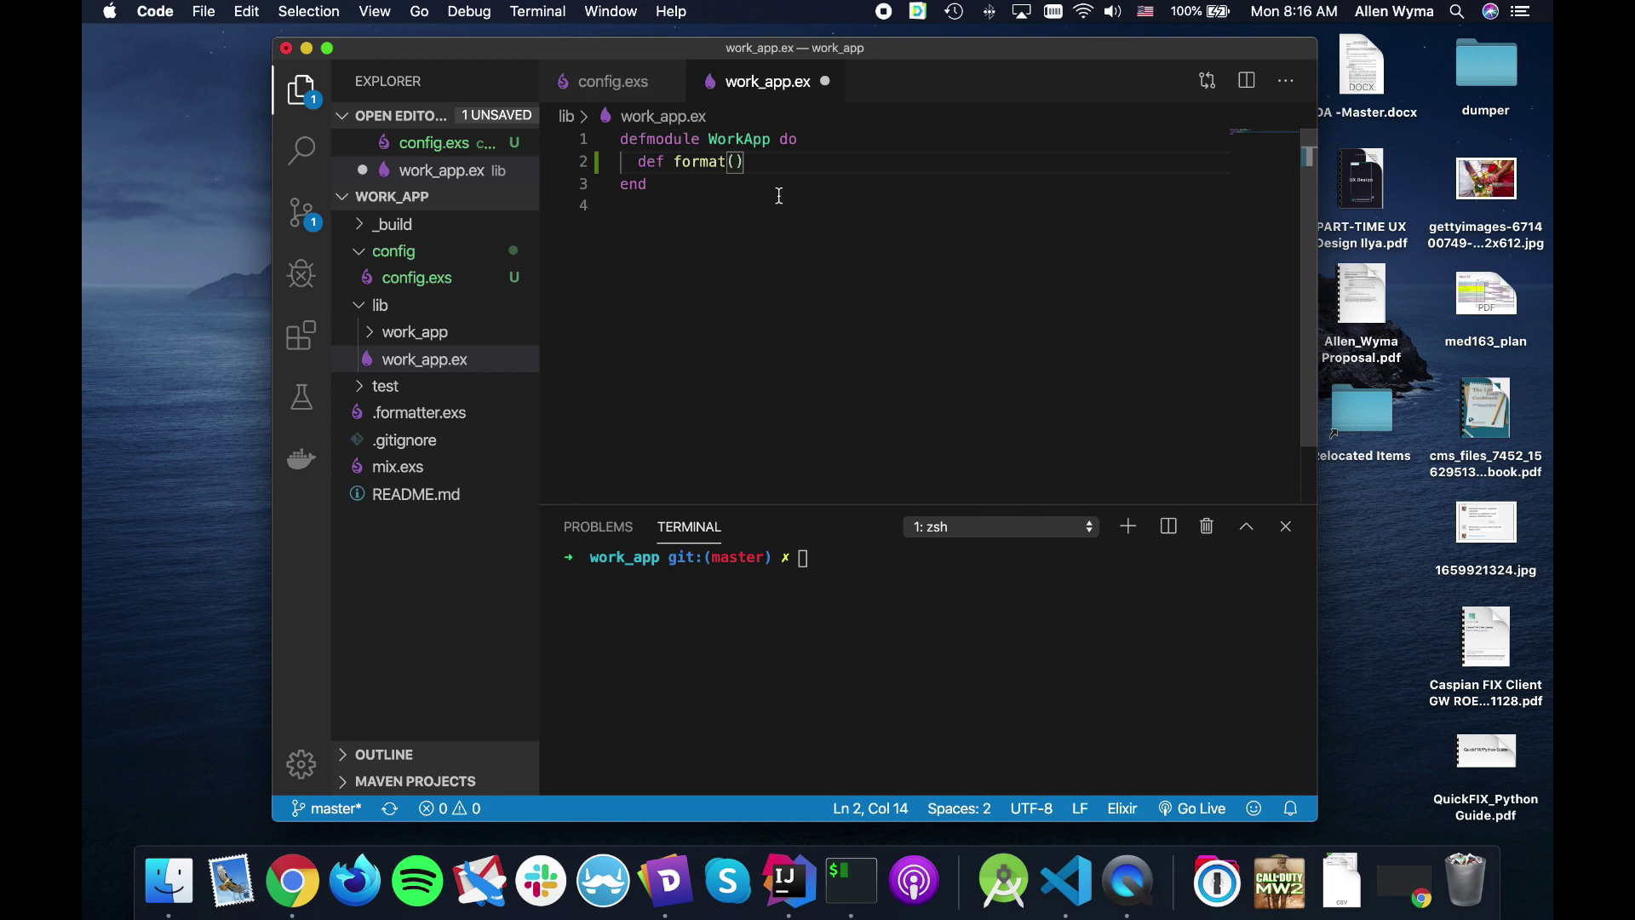
Review the Employee struct, WesternFormatter and Formatter behaviour files.
{"action": "left_click", "coordinate": [379, 332]}
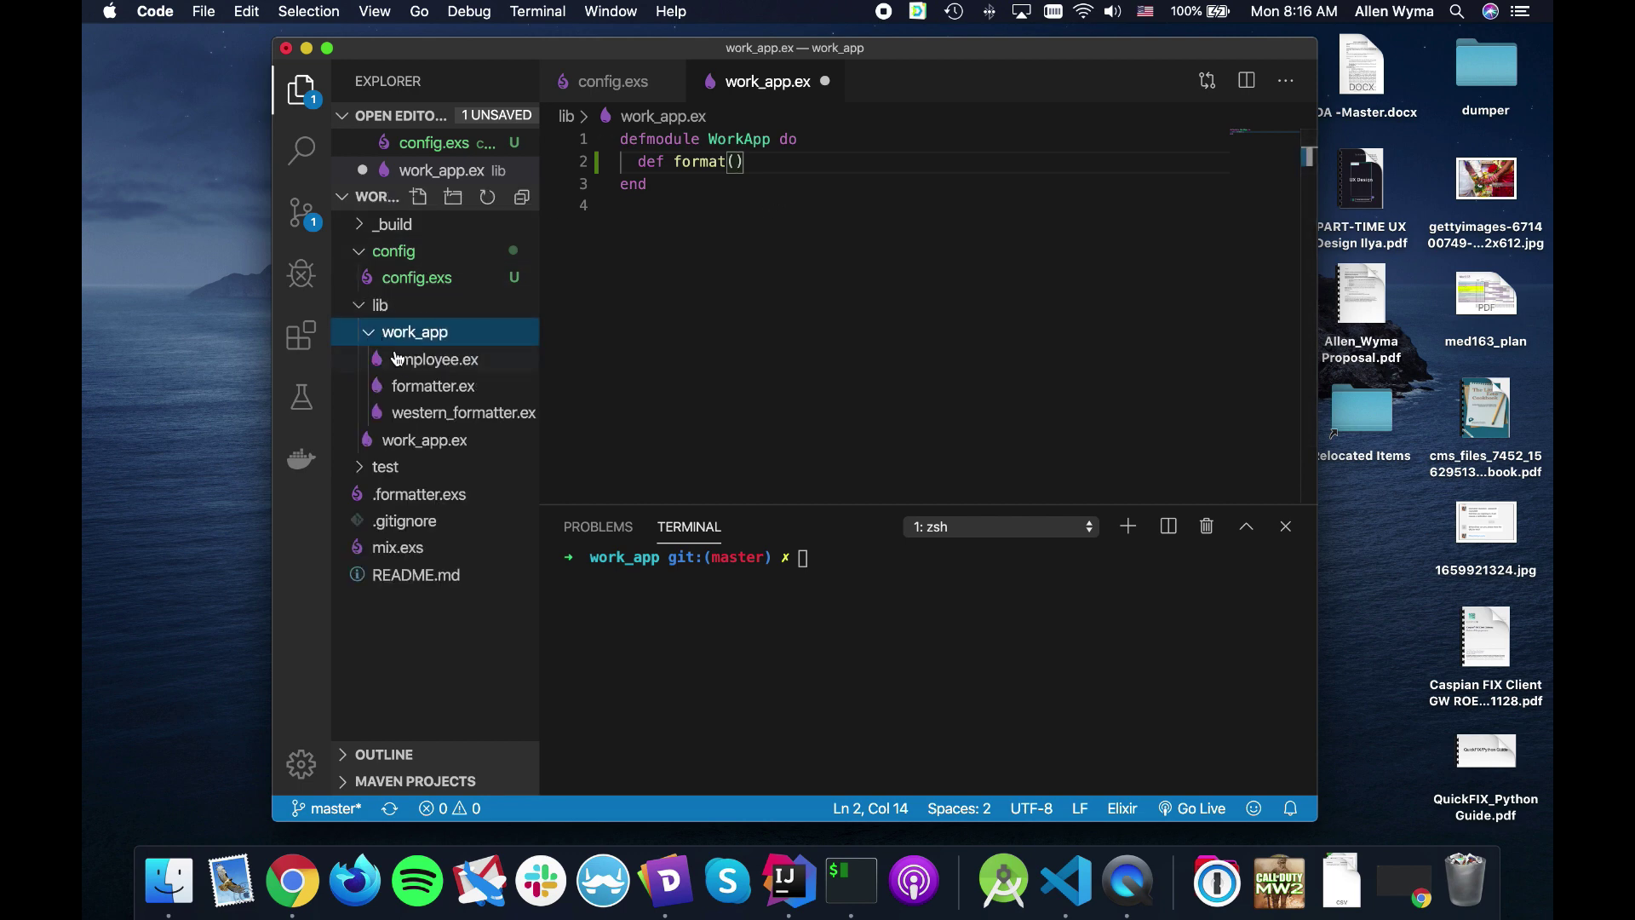
{"action": "left_click", "coordinate": [420, 359]}
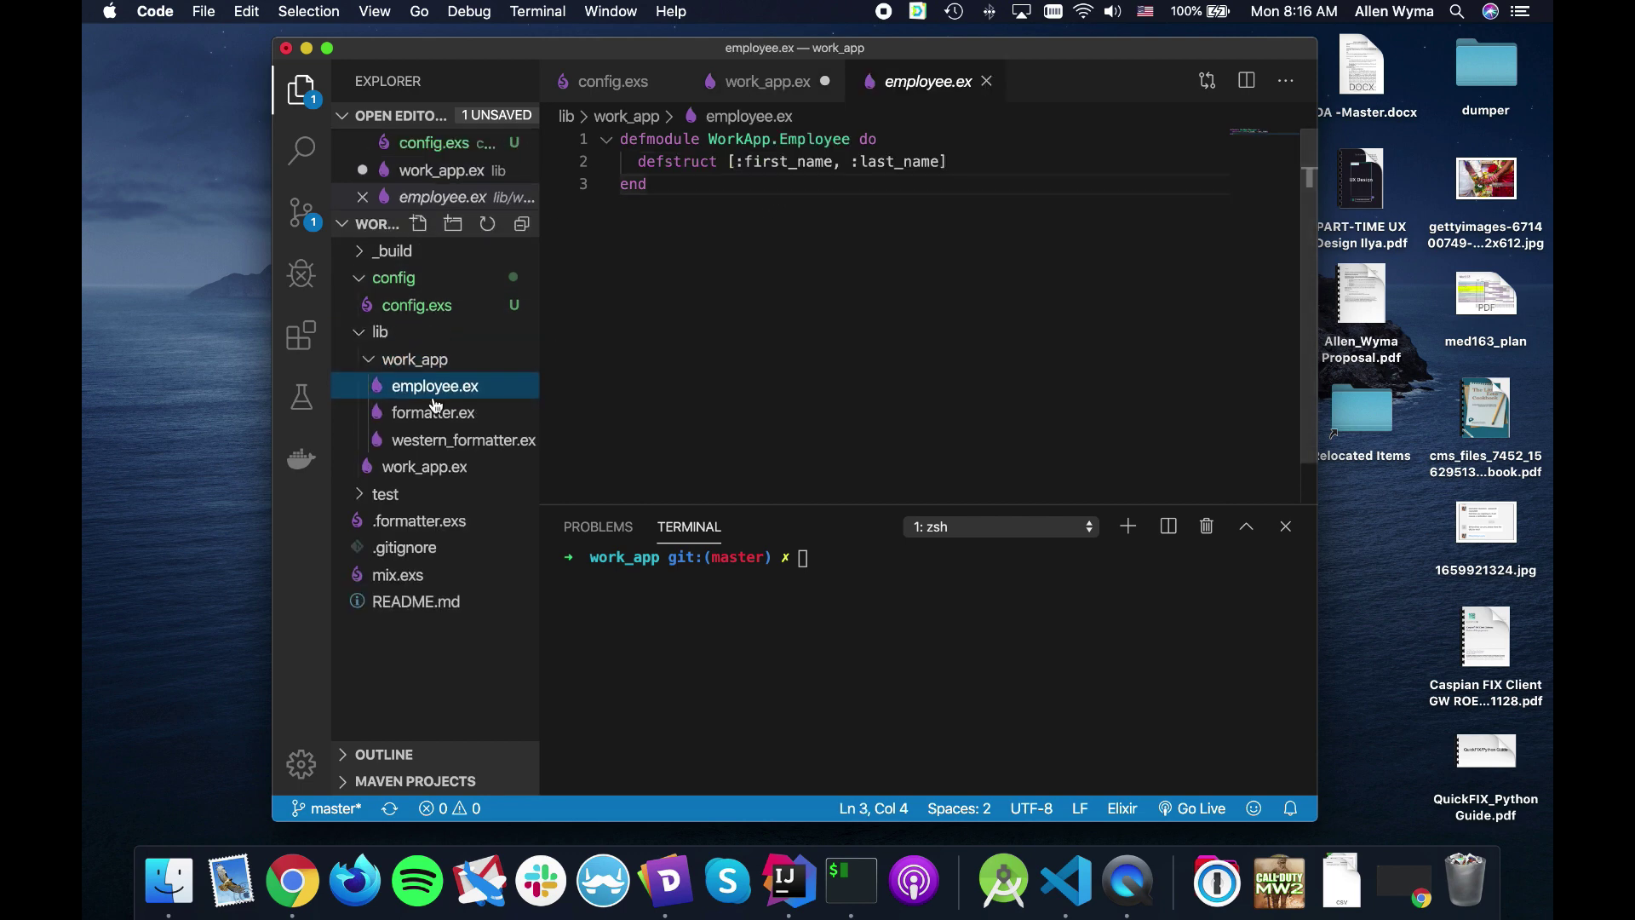
{"action": "left_click", "coordinate": [464, 440]}
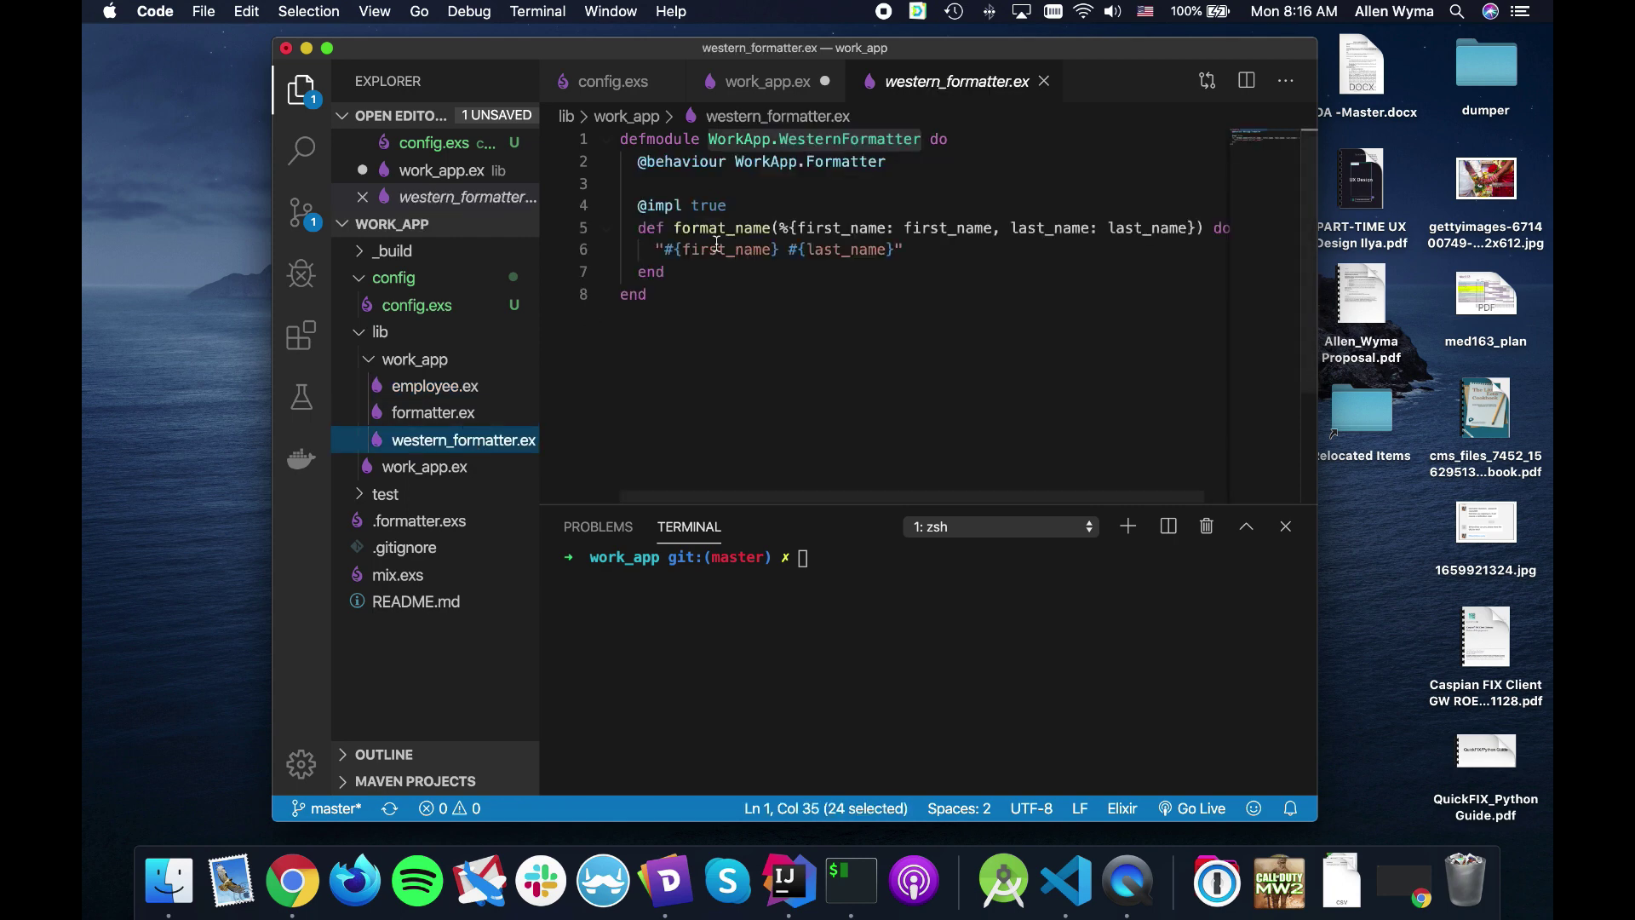
{"action": "left_click", "coordinate": [433, 412]}
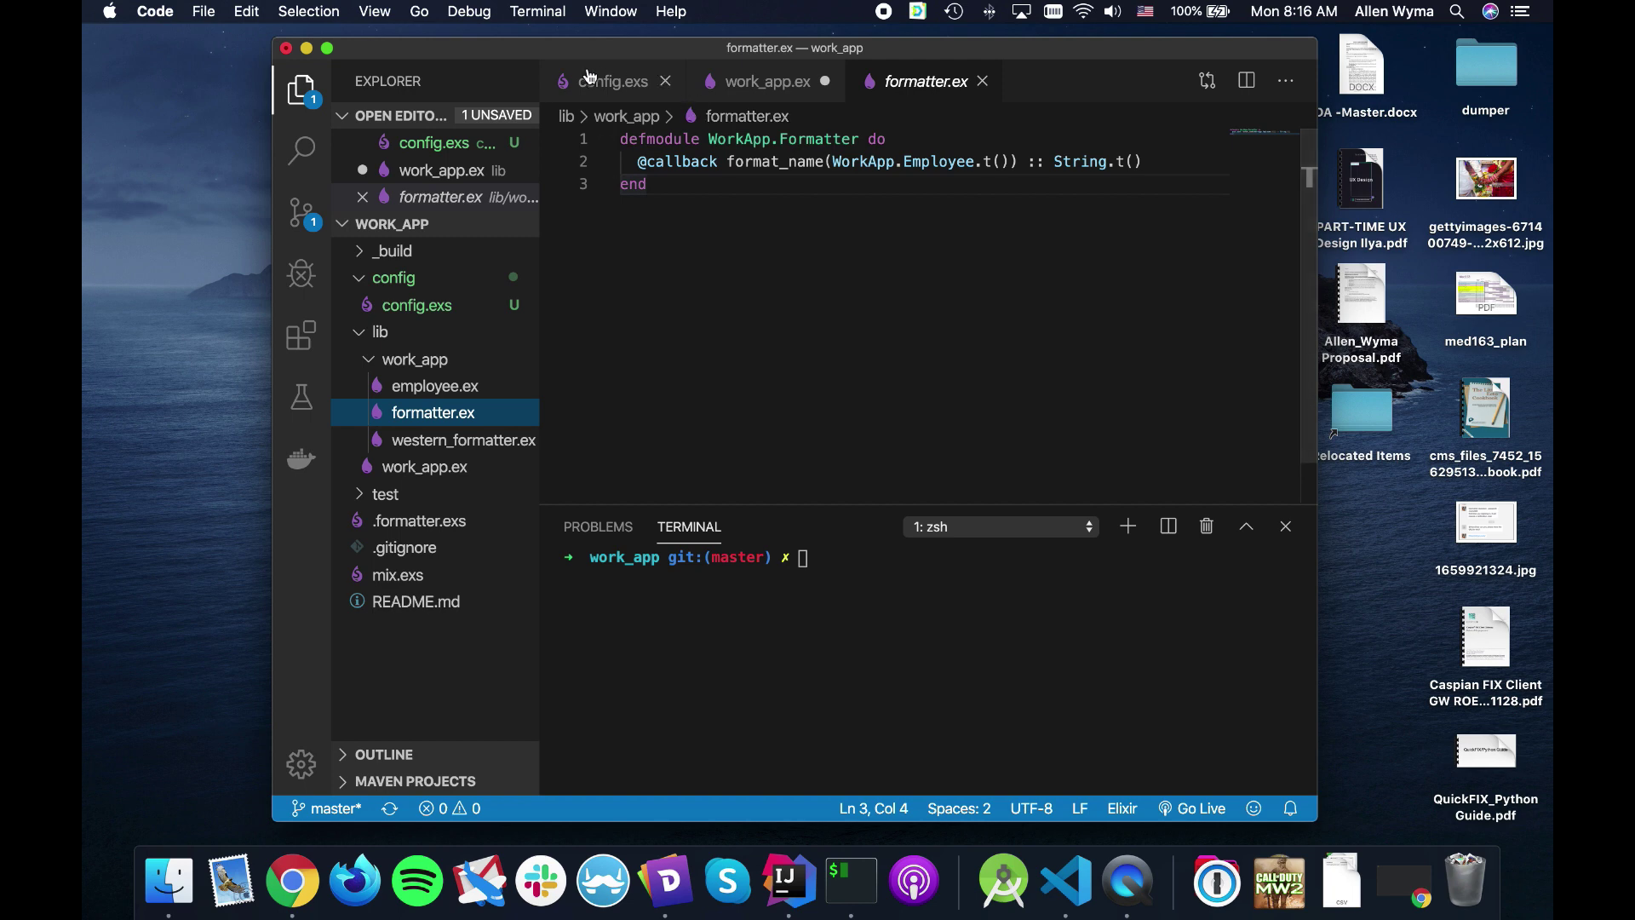
{"action": "left_click", "coordinate": [732, 83]}
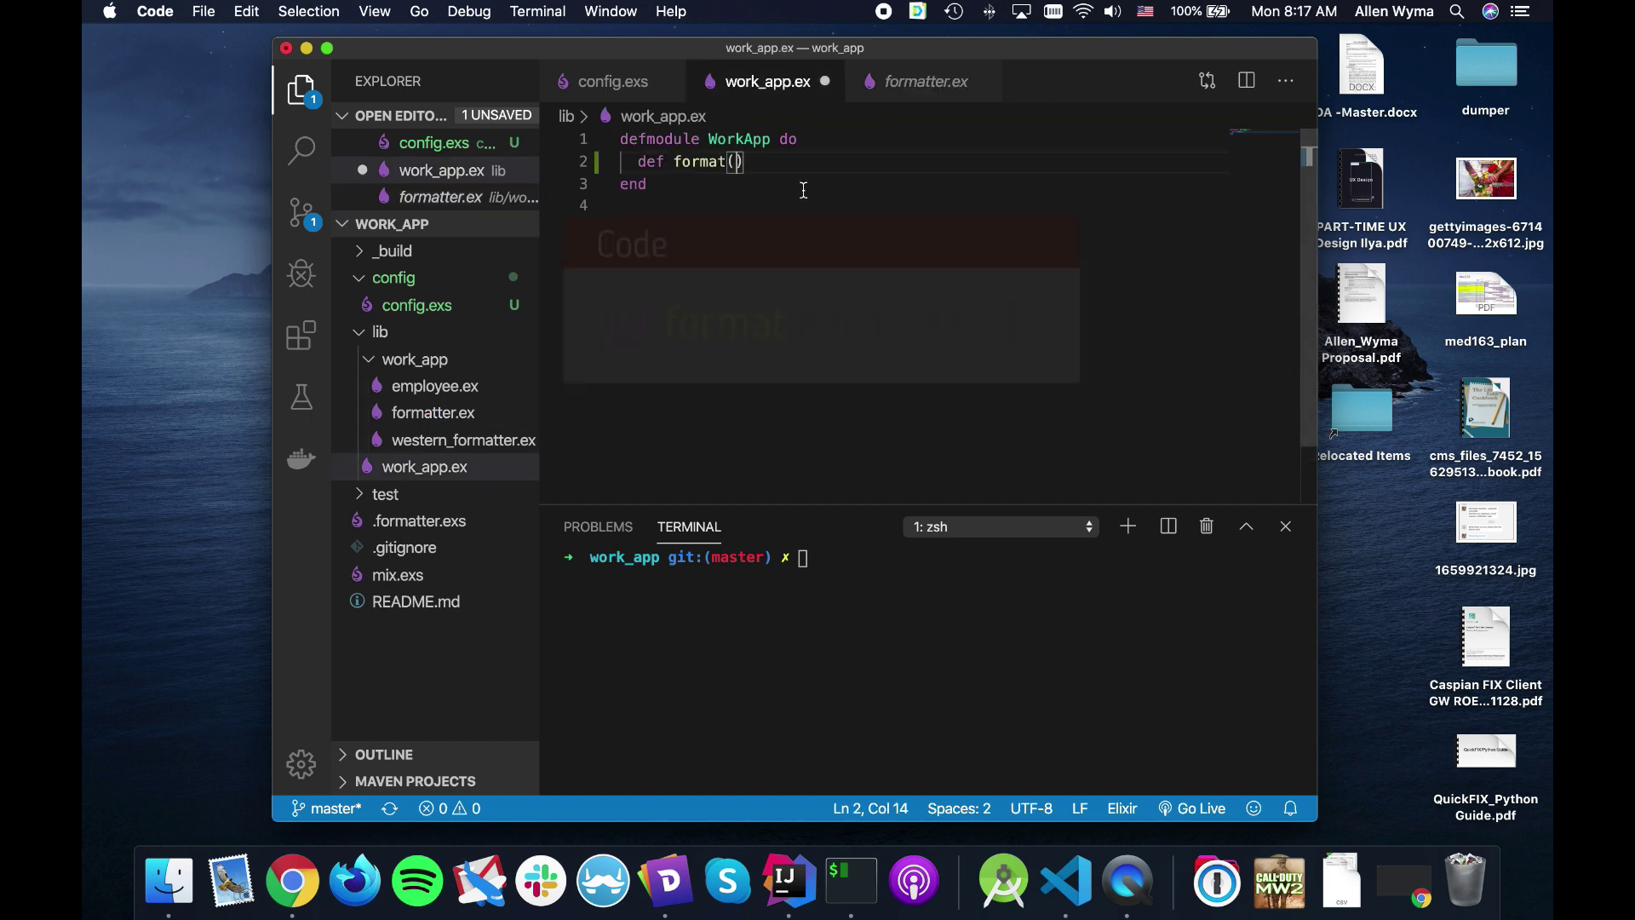
{"action": "type", "text": "employee"}
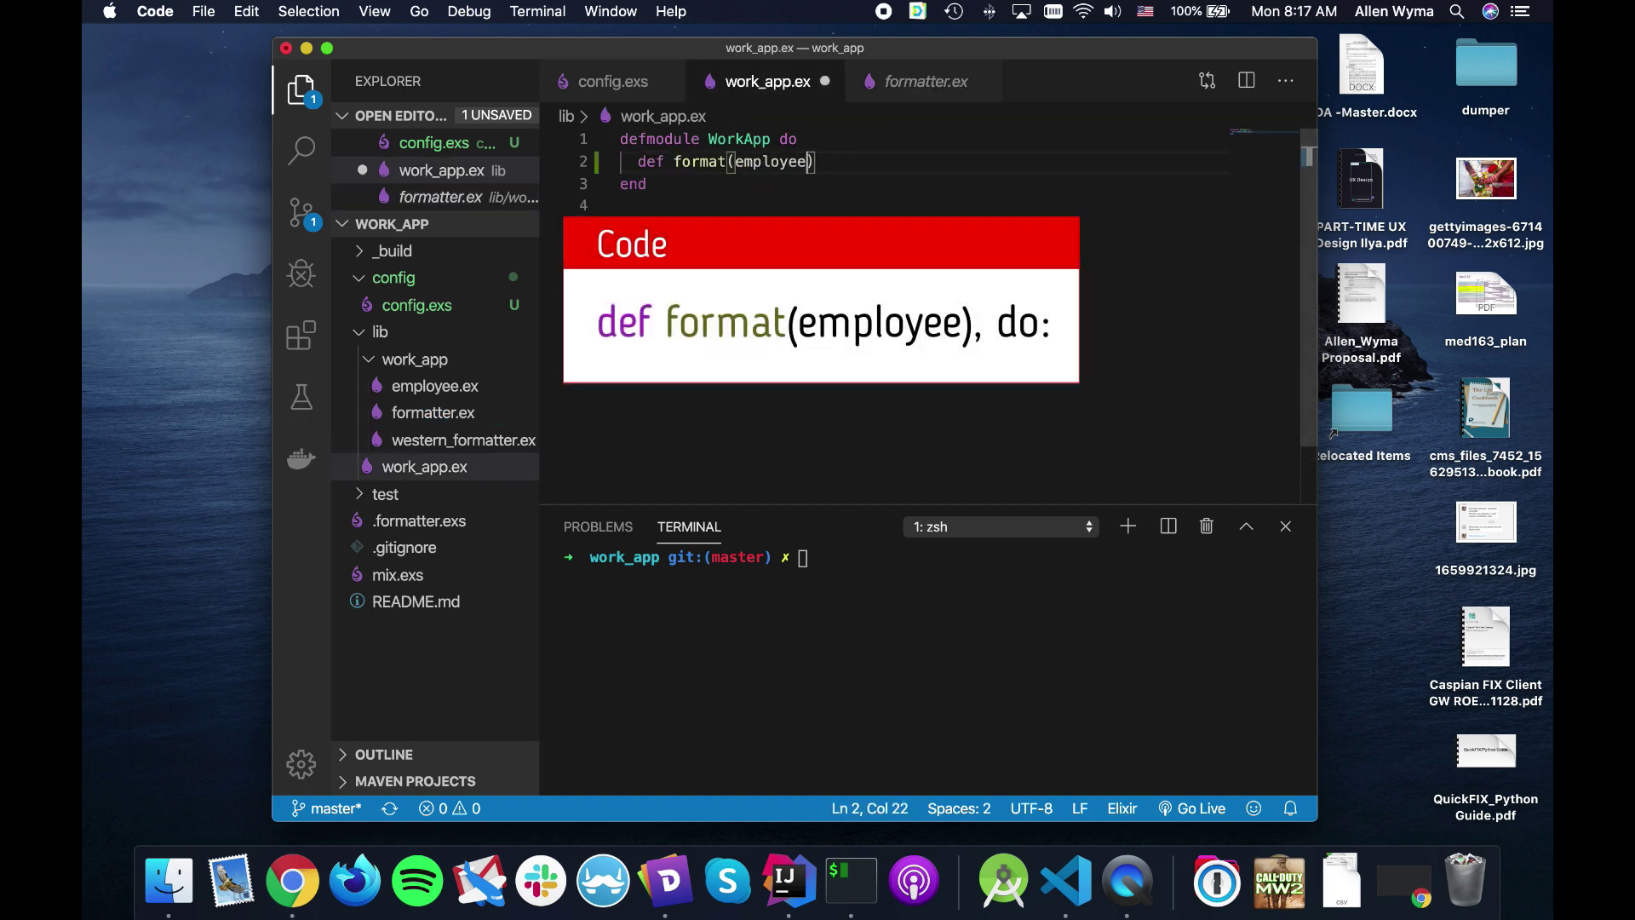
{"action": "type", "text": "), do"}
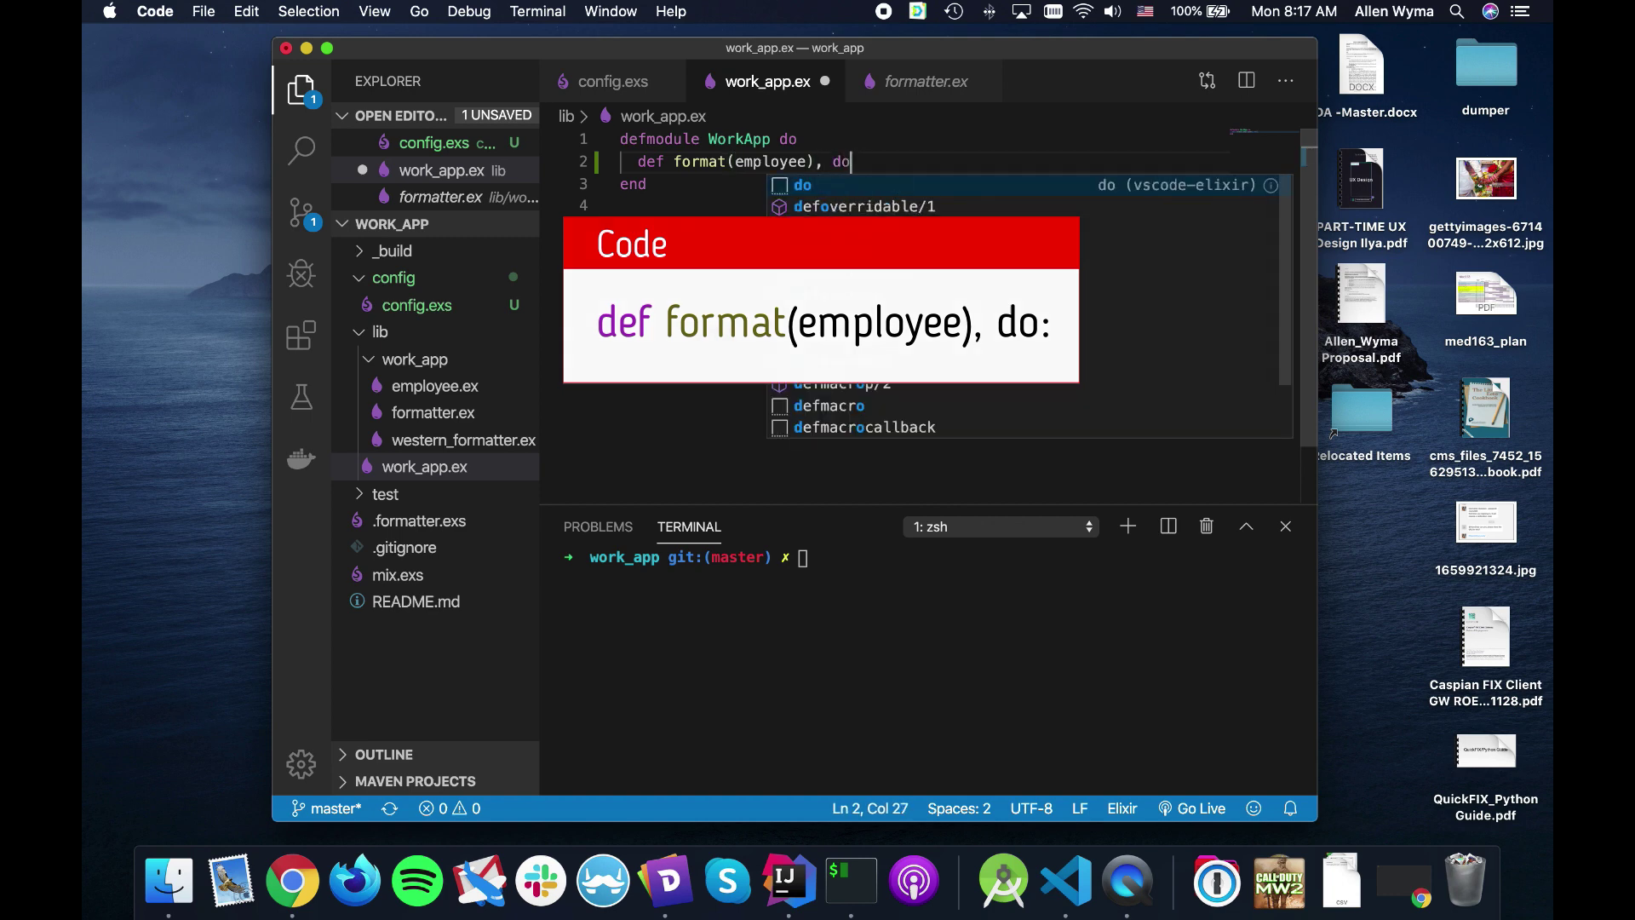
{"action": "type", "text": ":"}
{"action": "key", "text": "Home"}
{"action": "key", "text": "Return"}
{"action": "key", "text": "Up"}
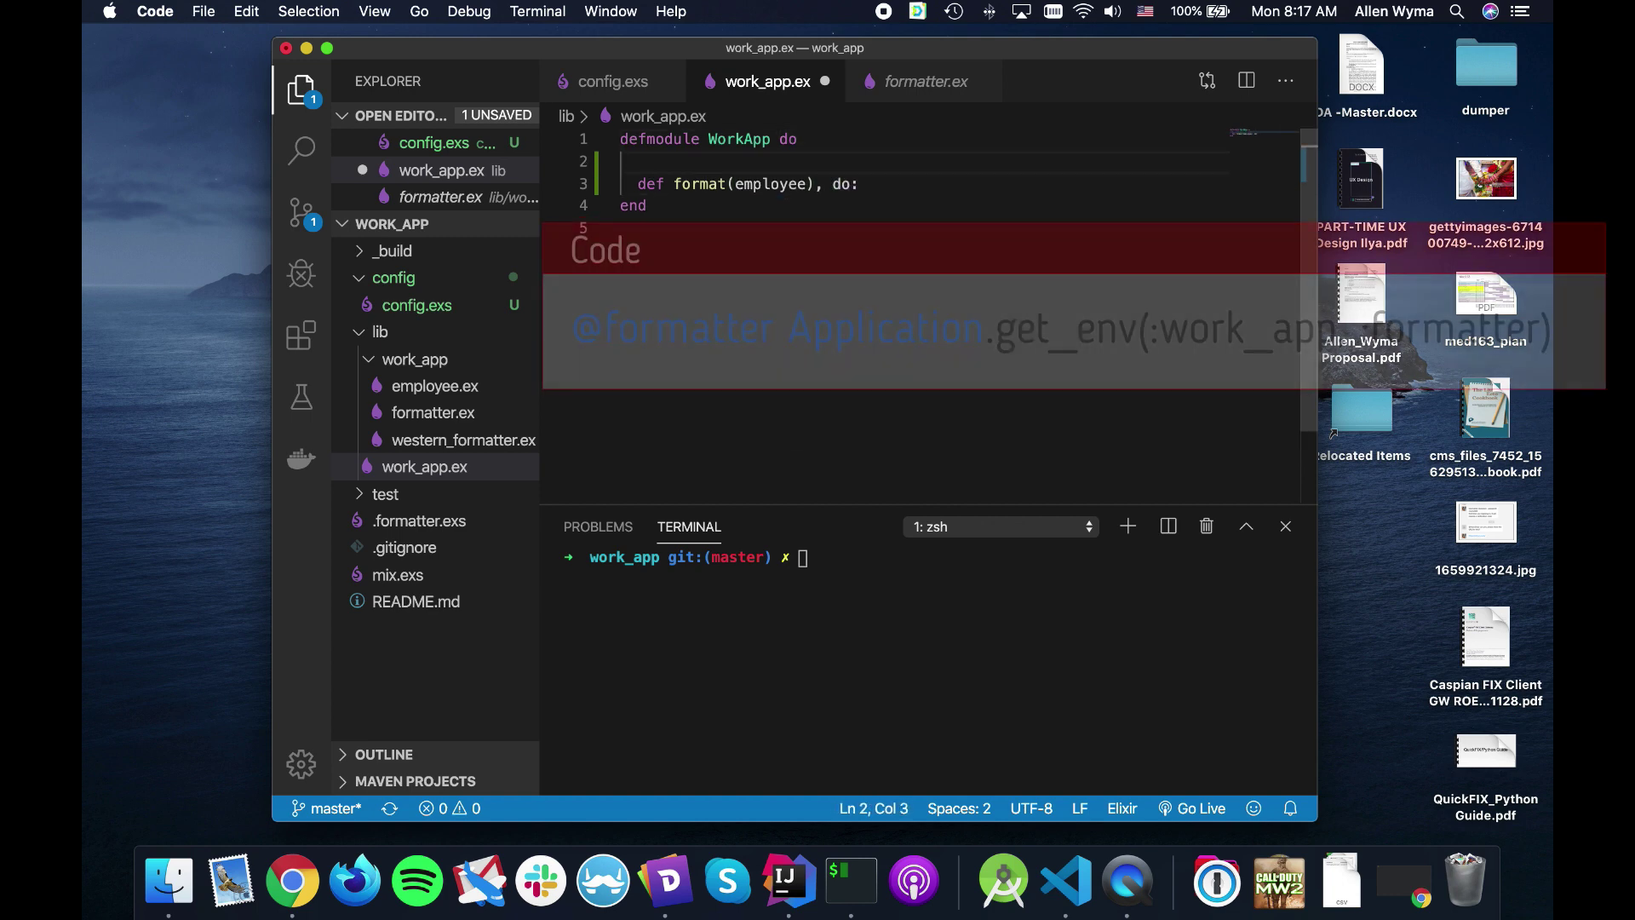
{"action": "type", "text": "@"}
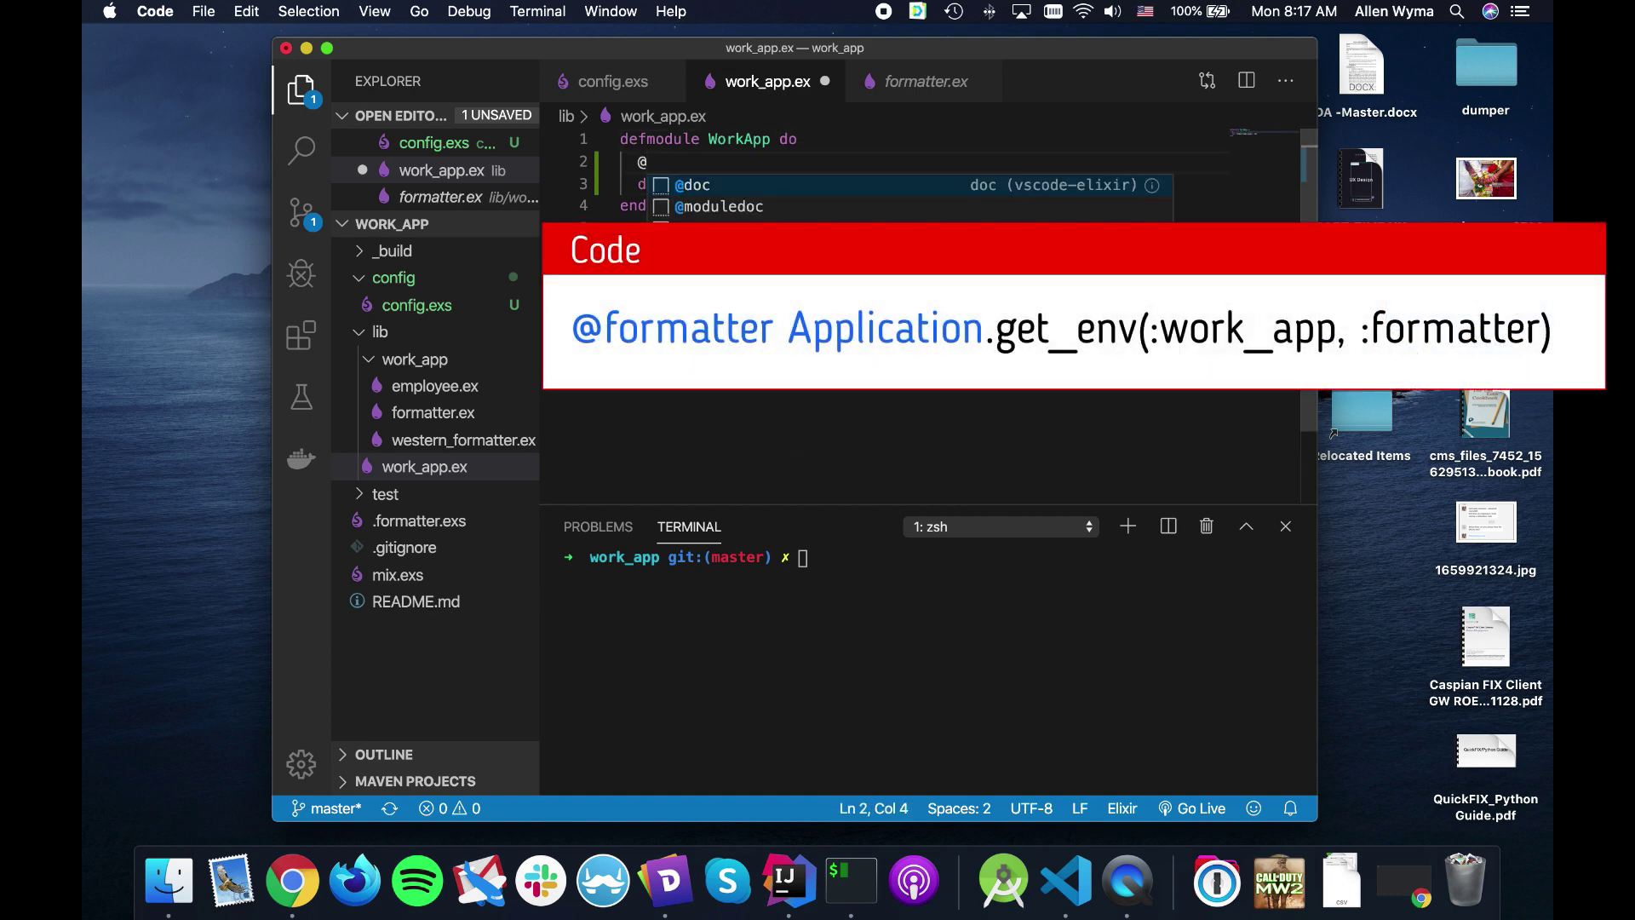
{"action": "type", "text": "formatter "}
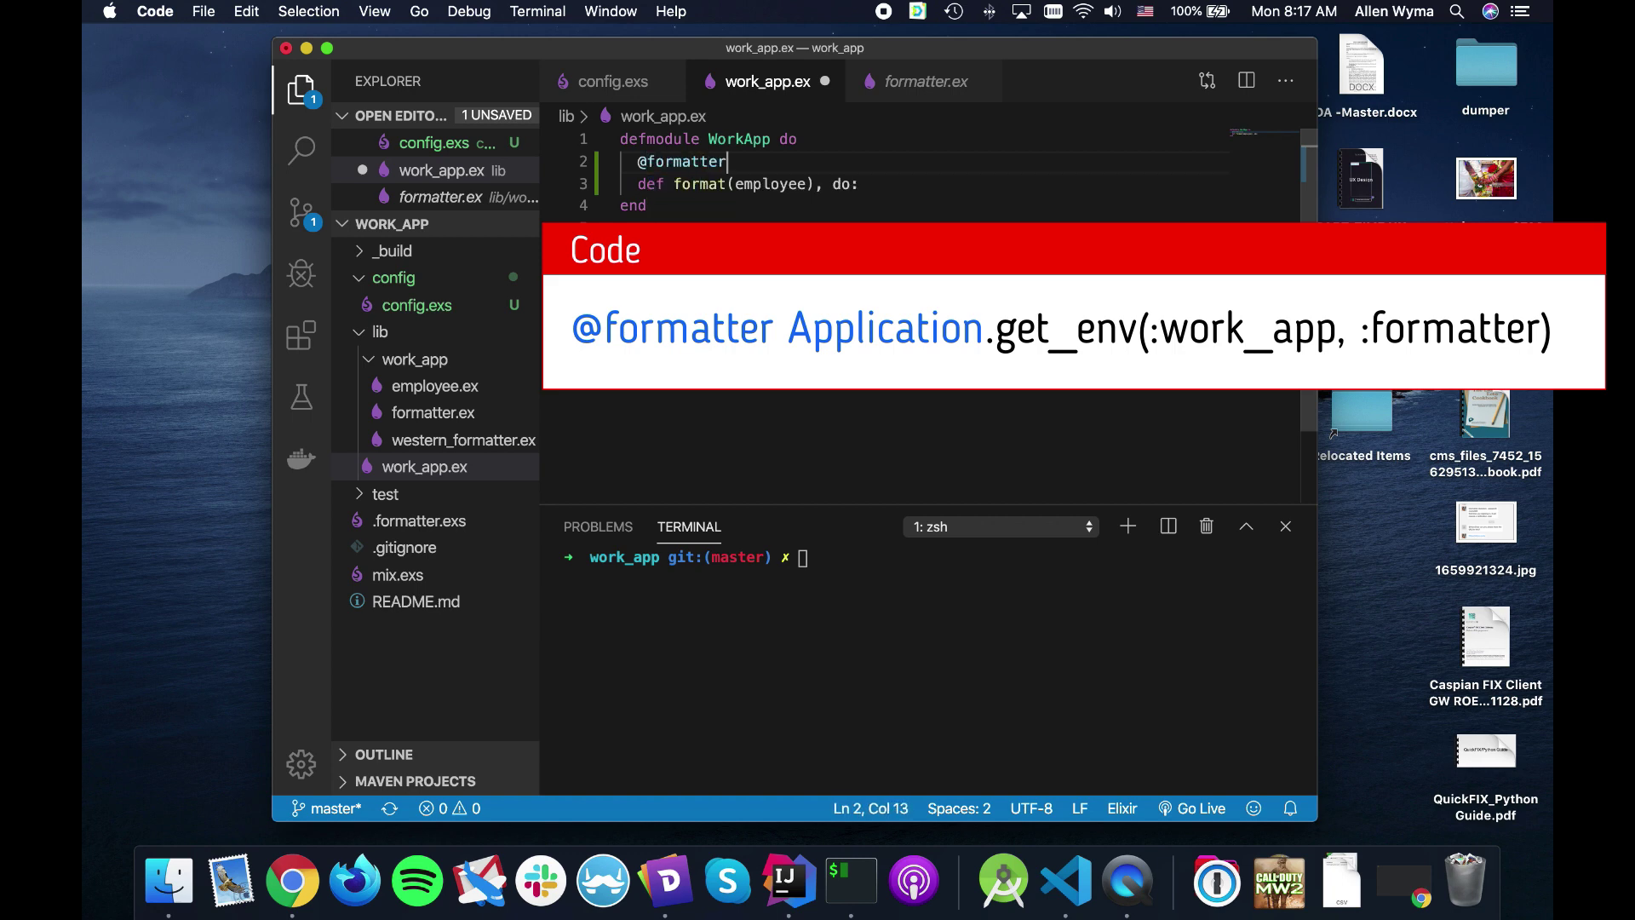
{"action": "type", "text": "A"}
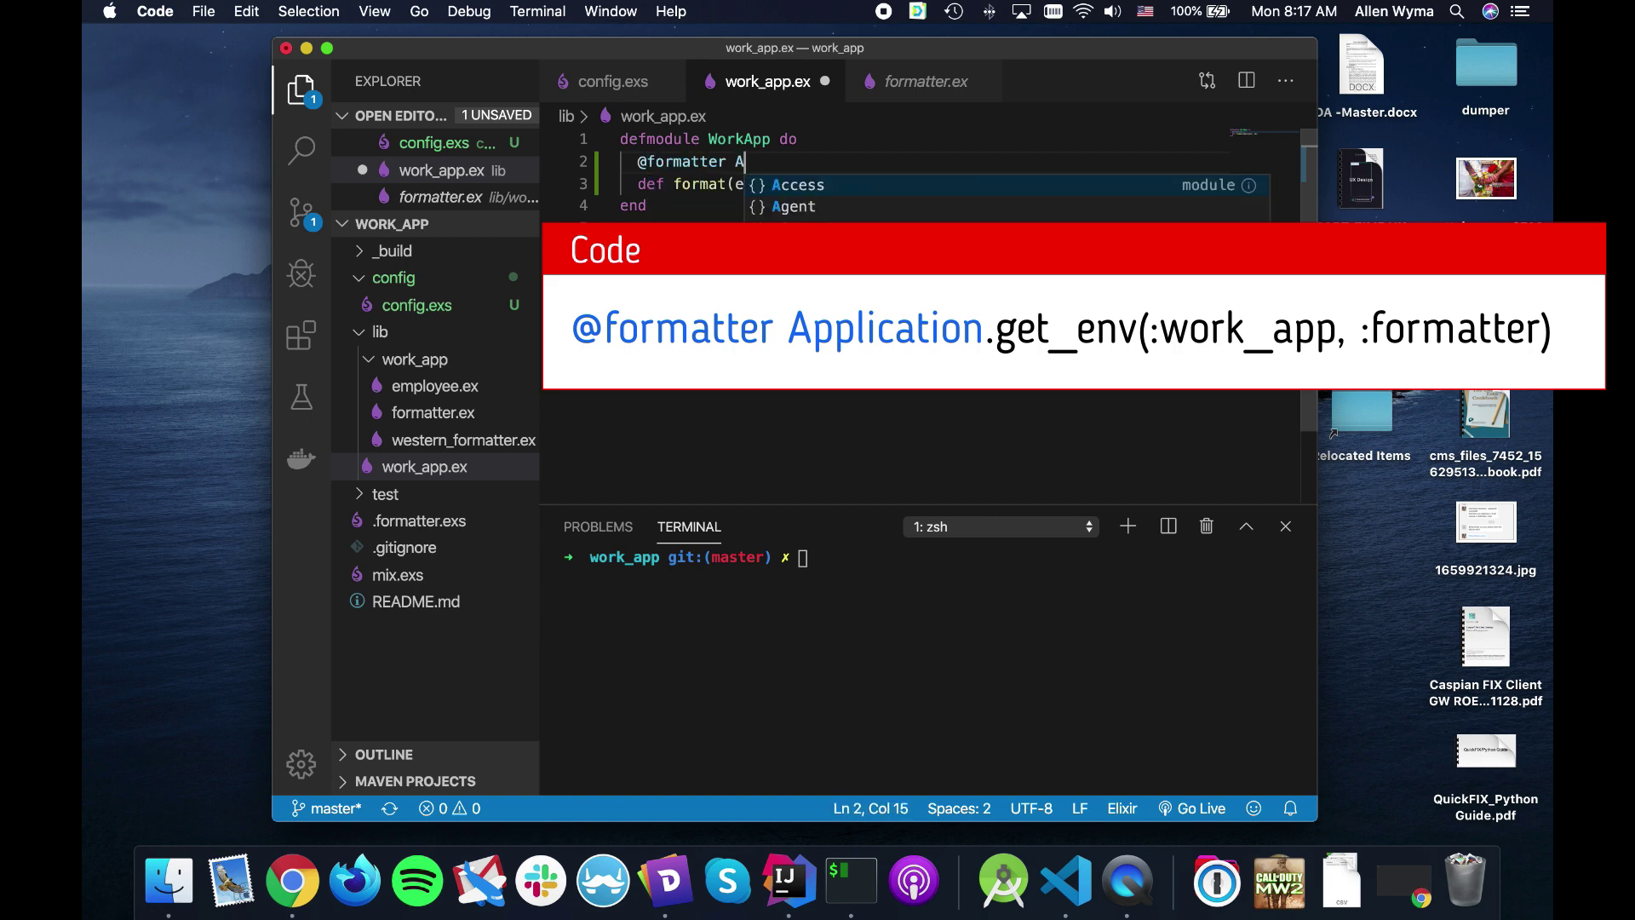
{"action": "type", "text": "pplication."}
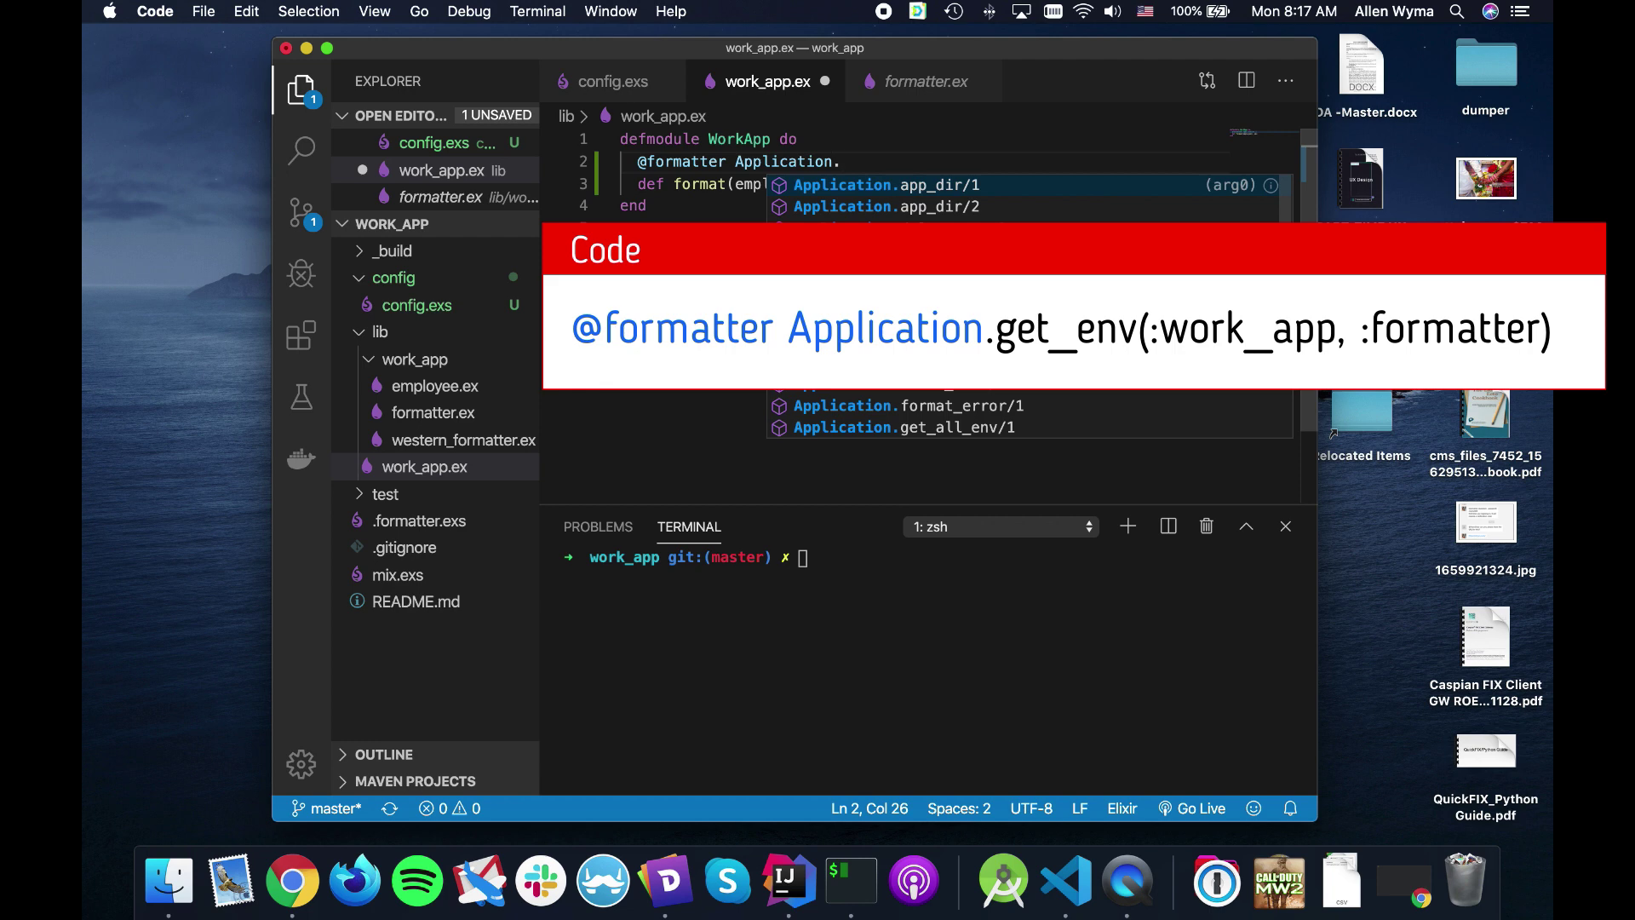
{"action": "type", "text": "get"}
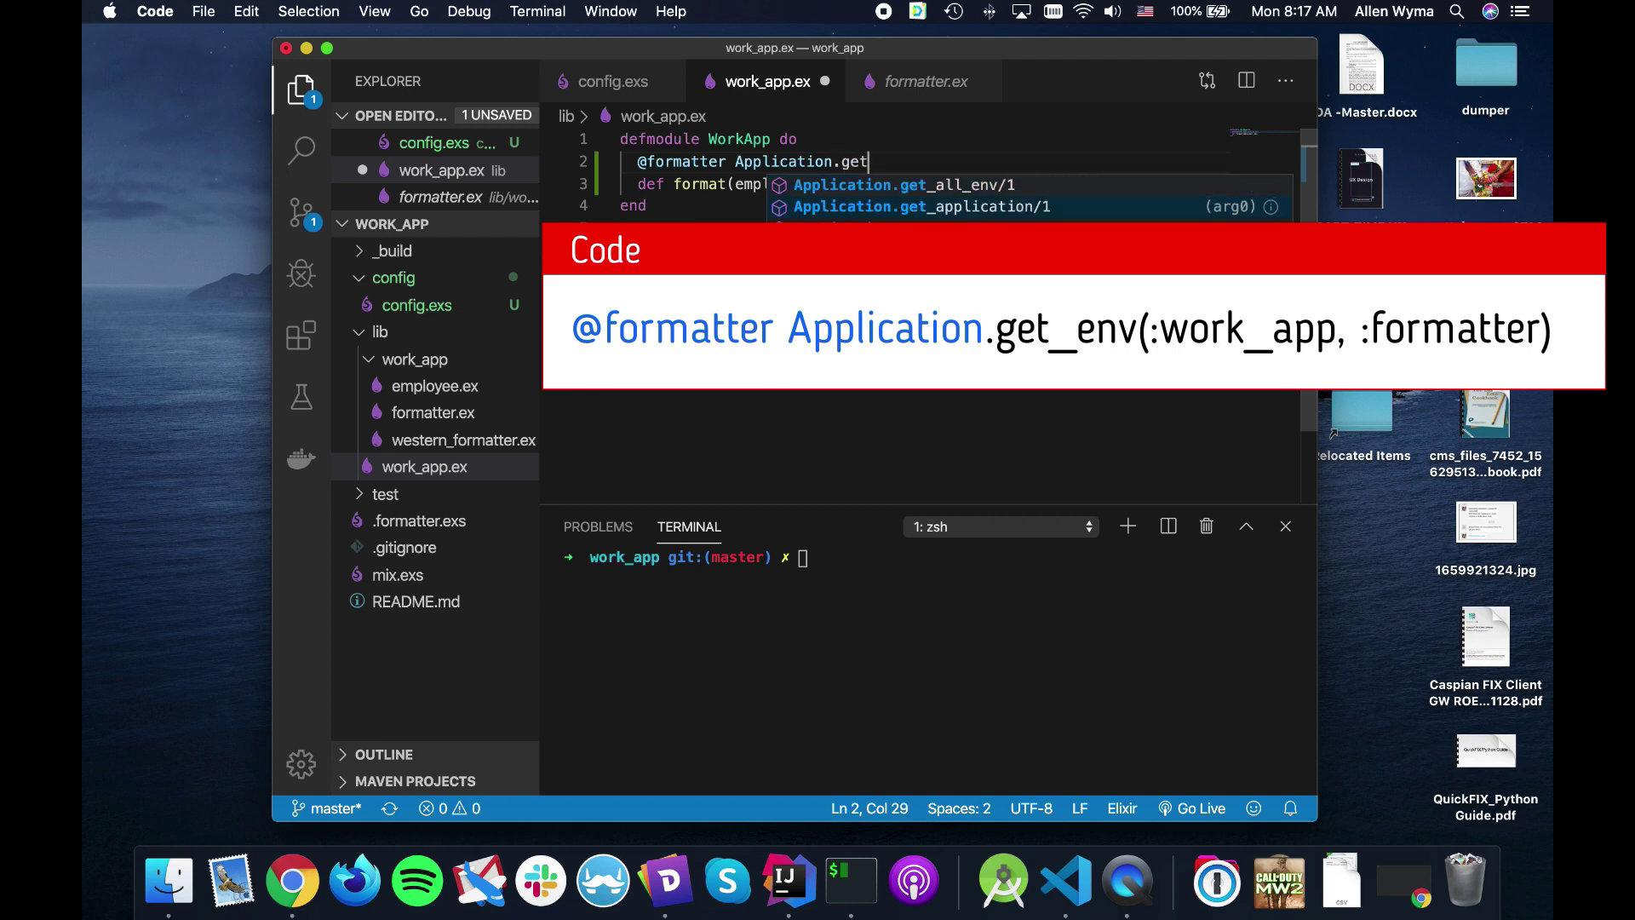
{"action": "type", "text": "_env("}
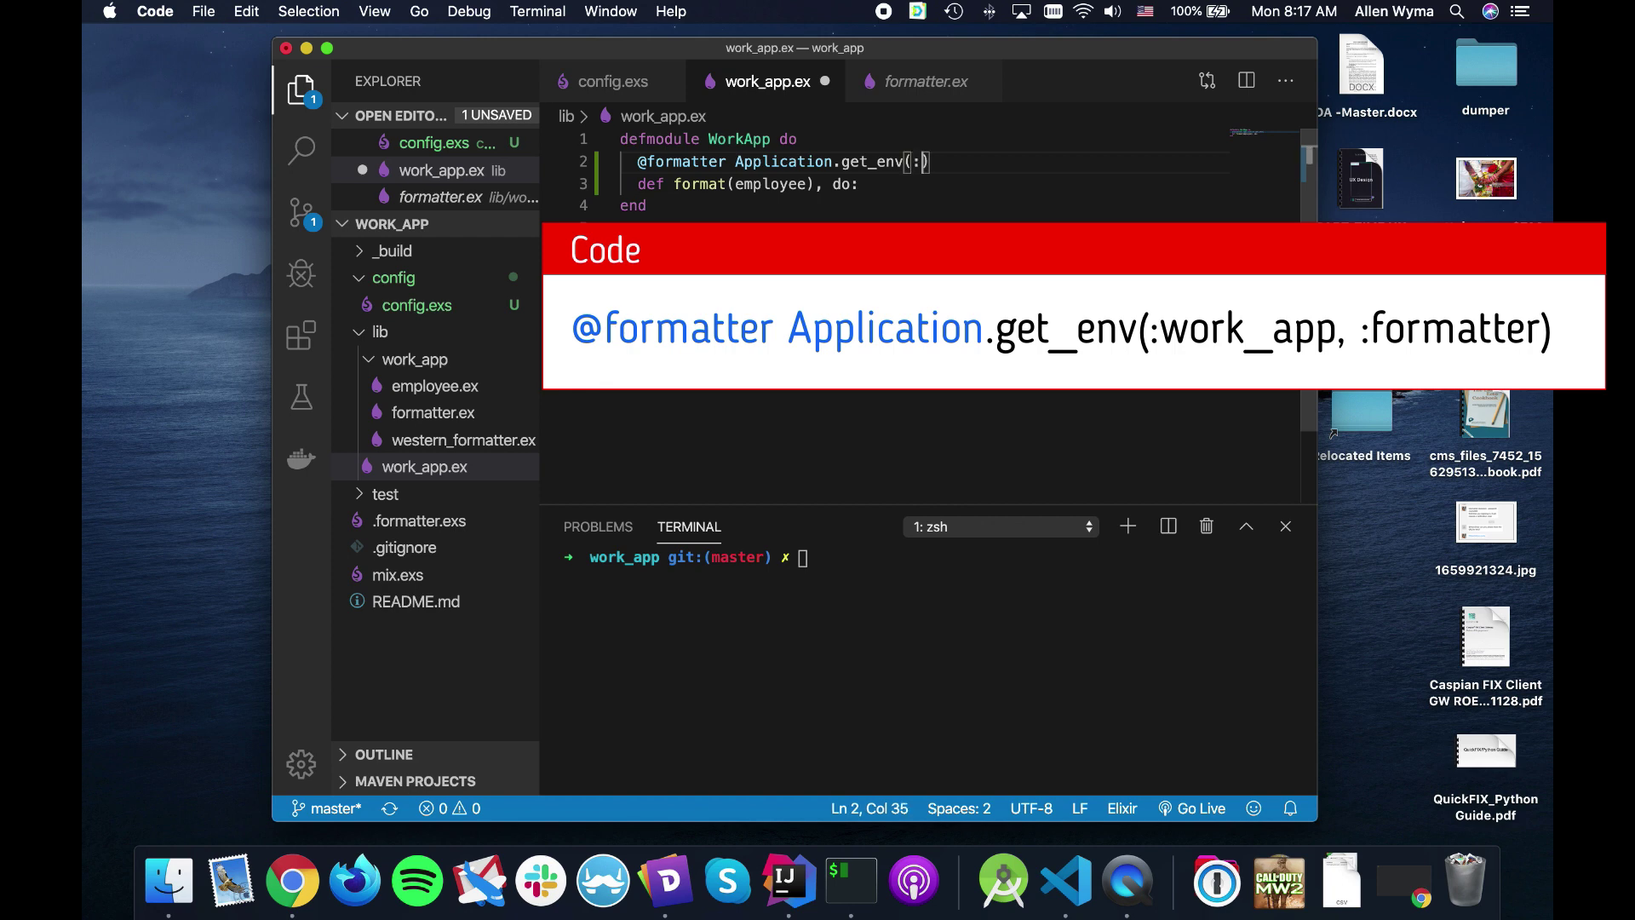
{"action": "type", "text": ":work_app, "}
{"action": "type", "text": ":"}
{"action": "type", "text": "formatter"}
{"action": "key", "text": "super+s"}
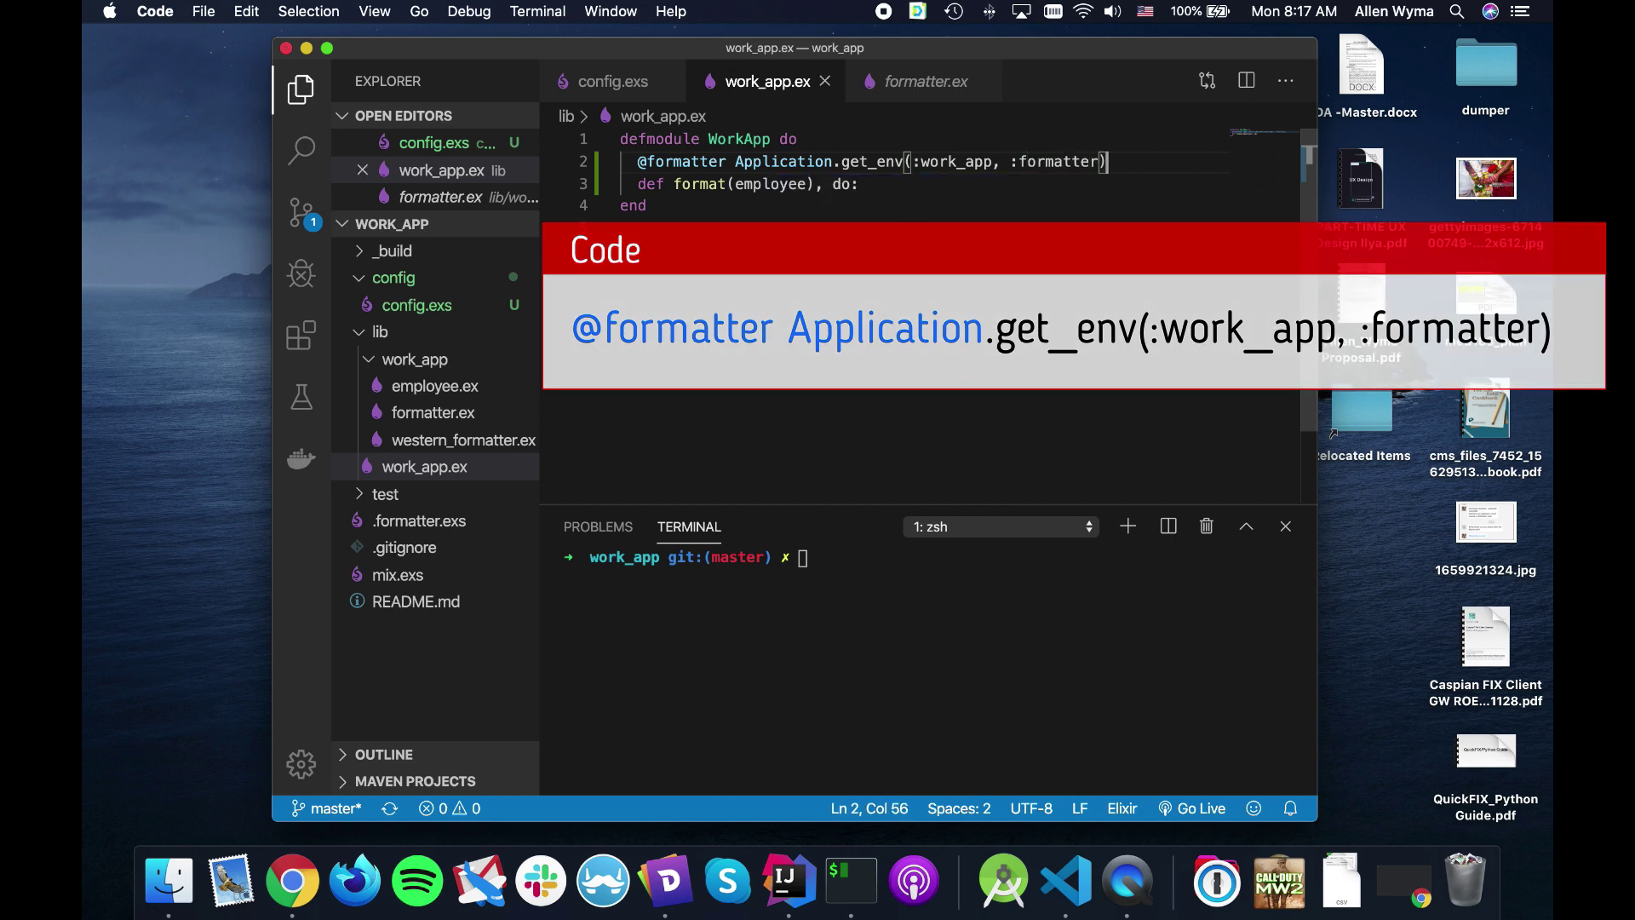
{"action": "key", "text": "Return"}
{"action": "key", "text": "Down"}
{"action": "key", "text": "super+s"}
{"action": "key", "text": "End"}
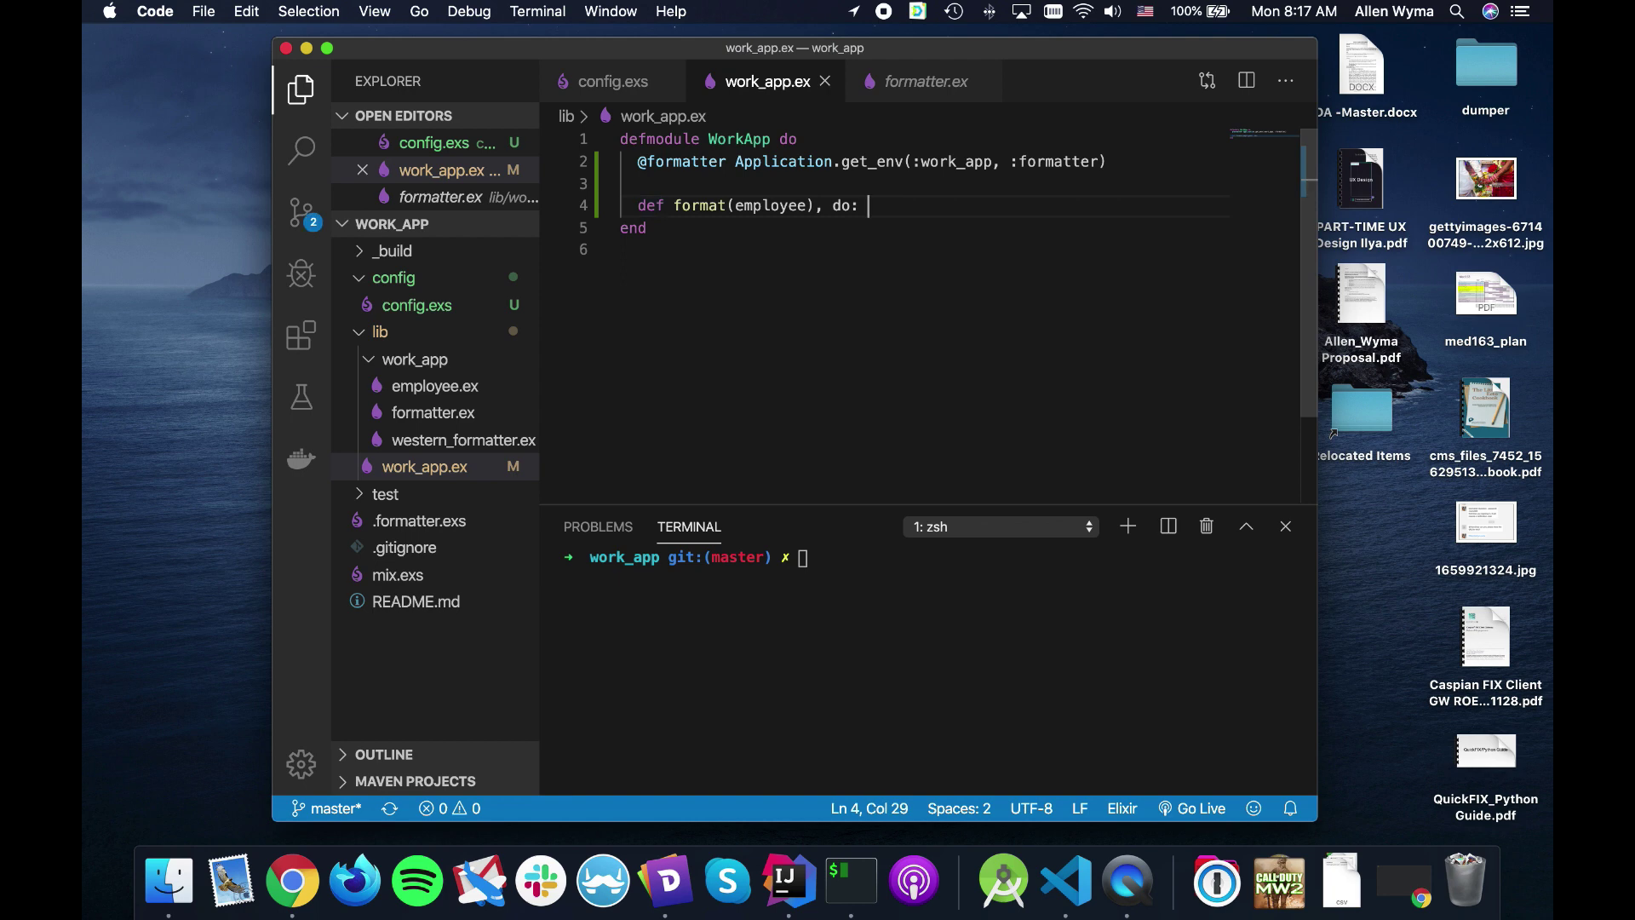
{"action": "type", "text": "@formatter."}
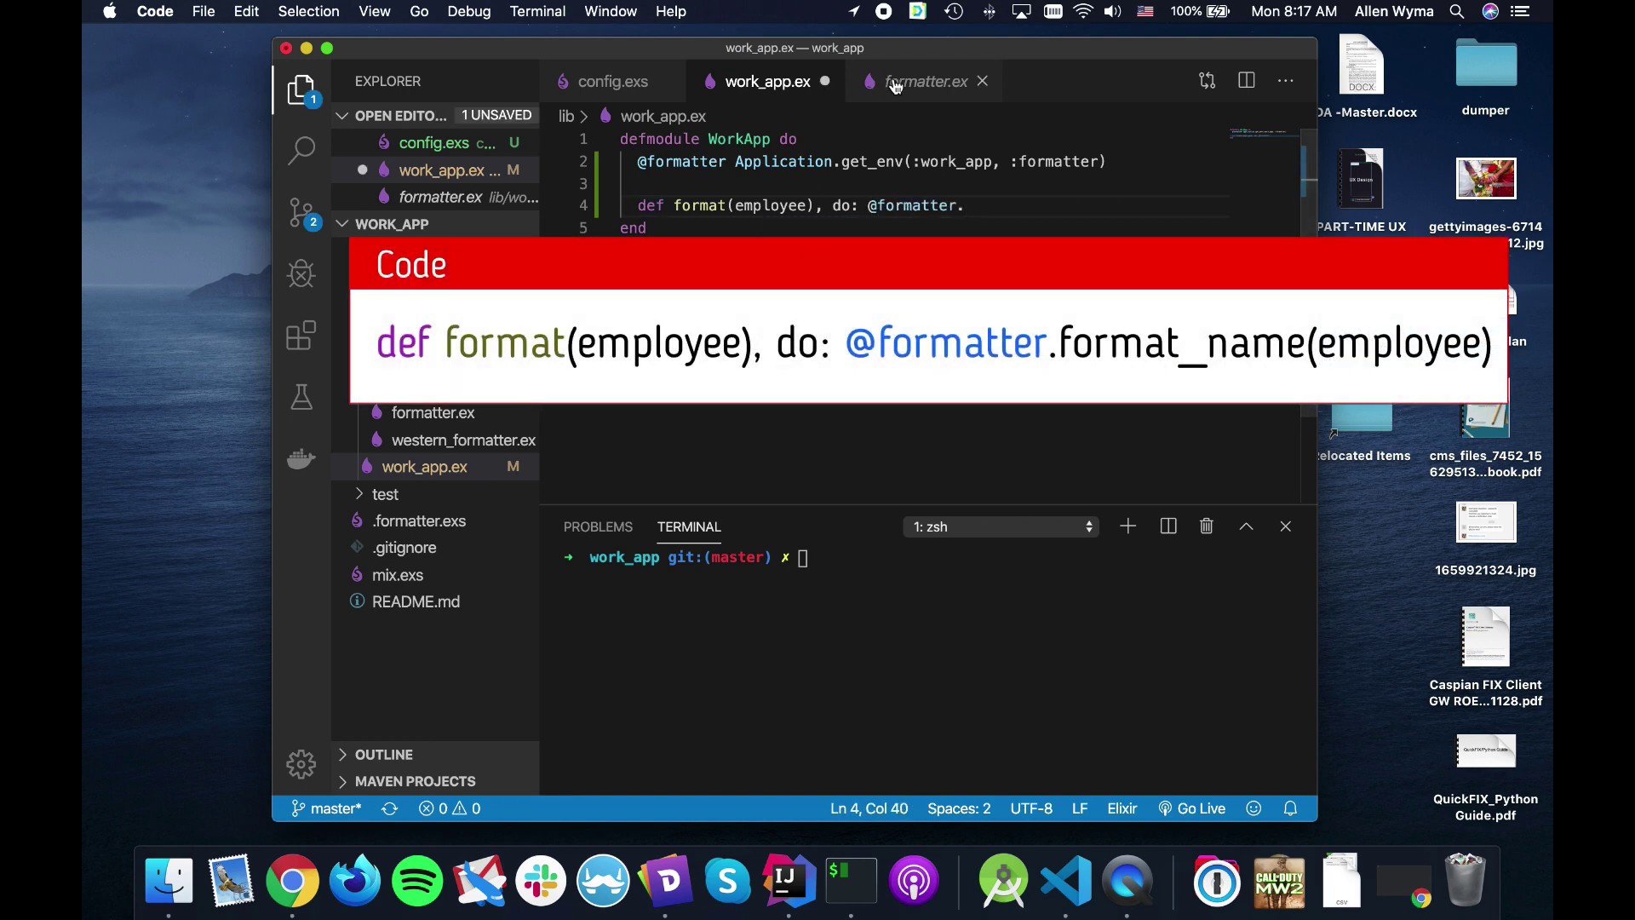
{"action": "key", "text": "ctrl+Tab"}
{"action": "double_click", "coordinate": [770, 163]}
{"action": "key", "text": "super+c"}
{"action": "key", "text": "ctrl+Tab"}
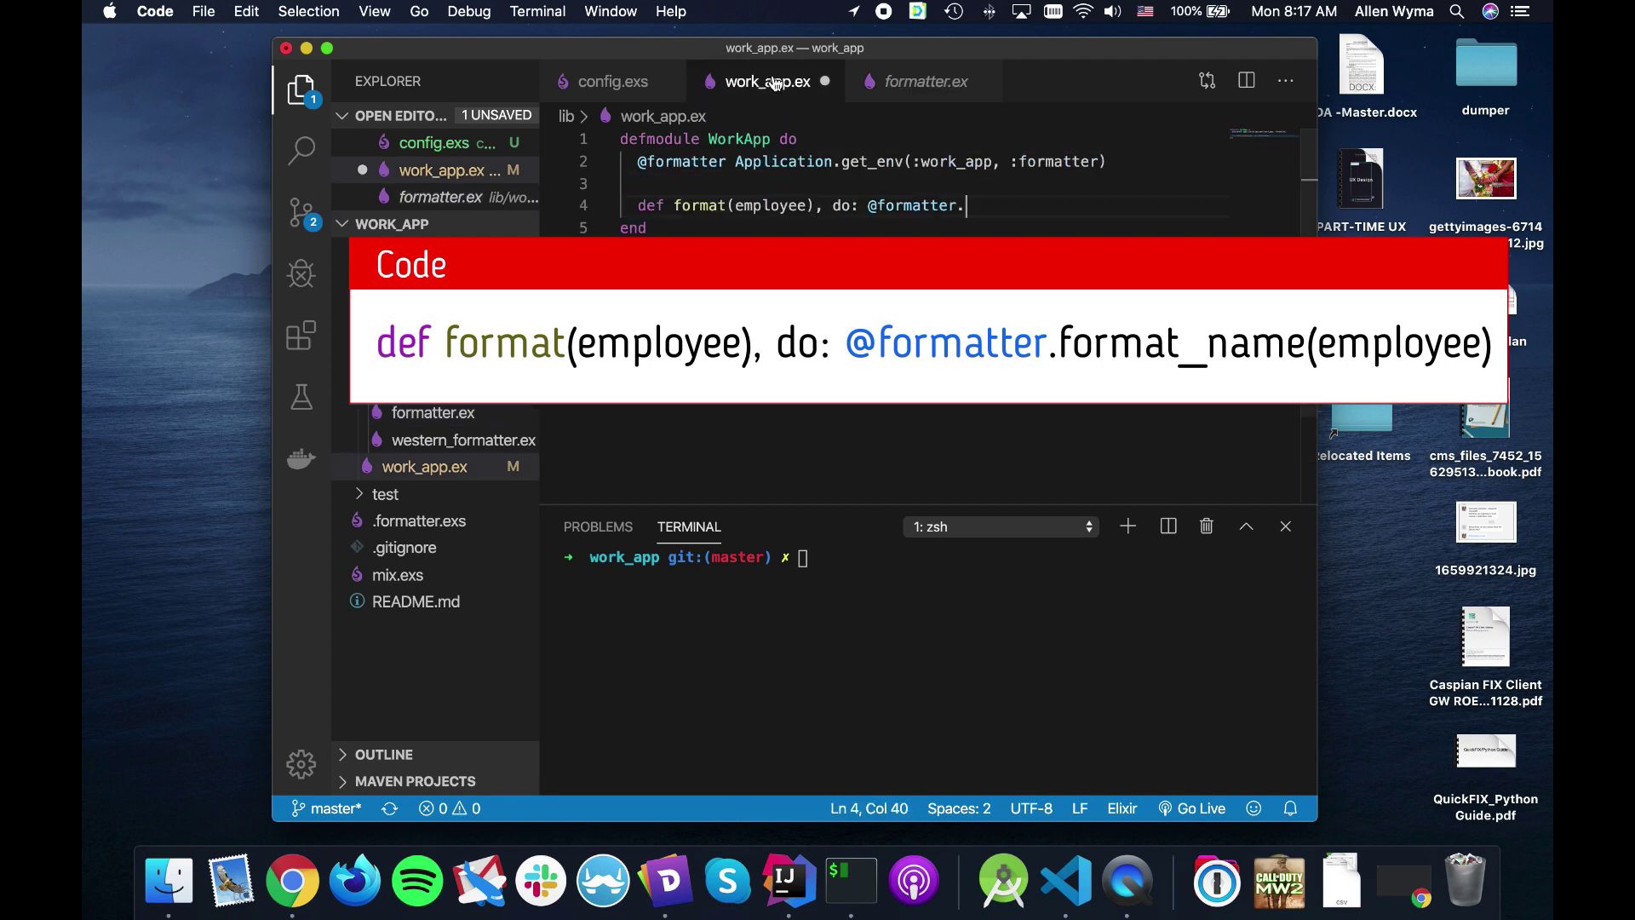
{"action": "key", "text": "super+v"}
{"action": "type", "text": "("}
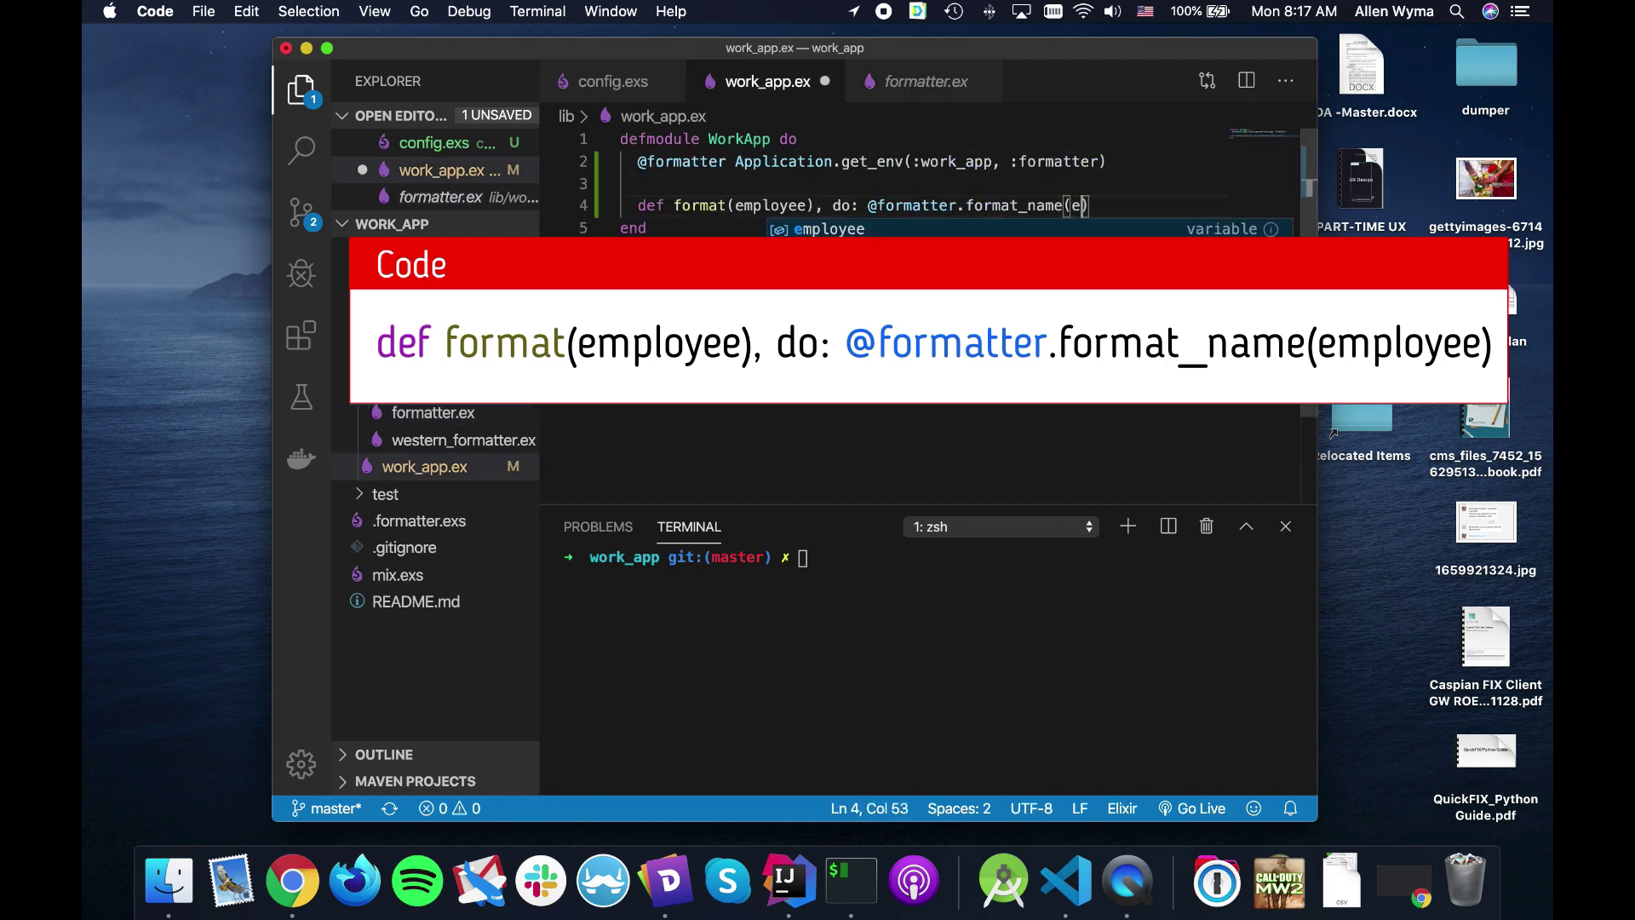
{"action": "type", "text": "employee"}
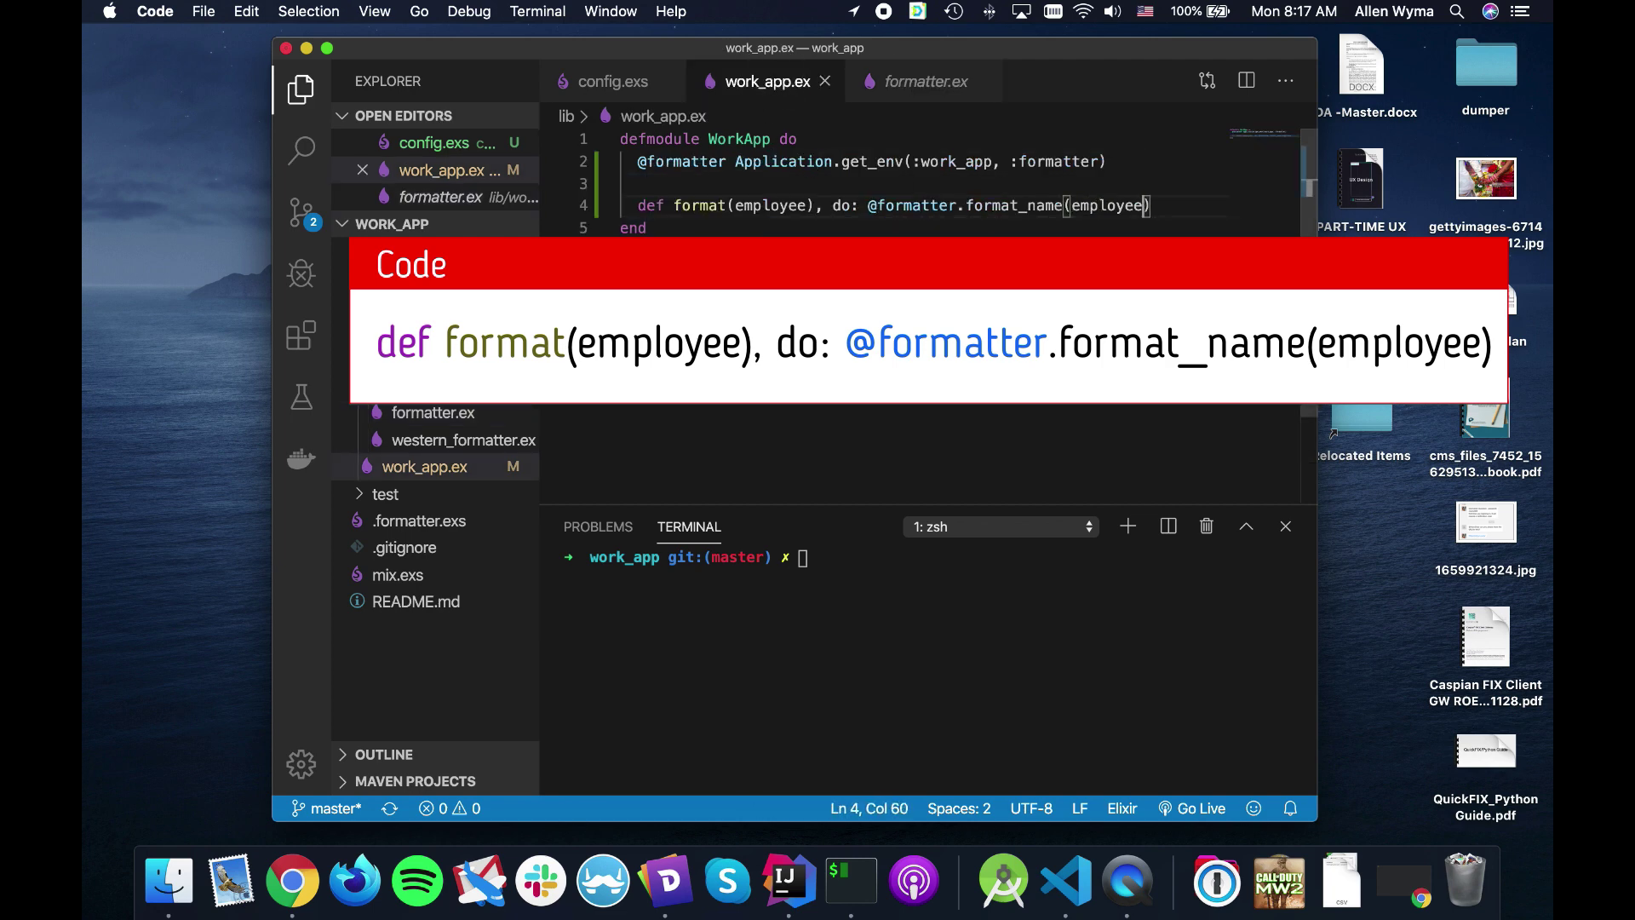
Start iex -S mix and define an Allen Test %WorkApp.Employee{} as employee.
{"action": "left_click", "coordinate": [945, 629]}
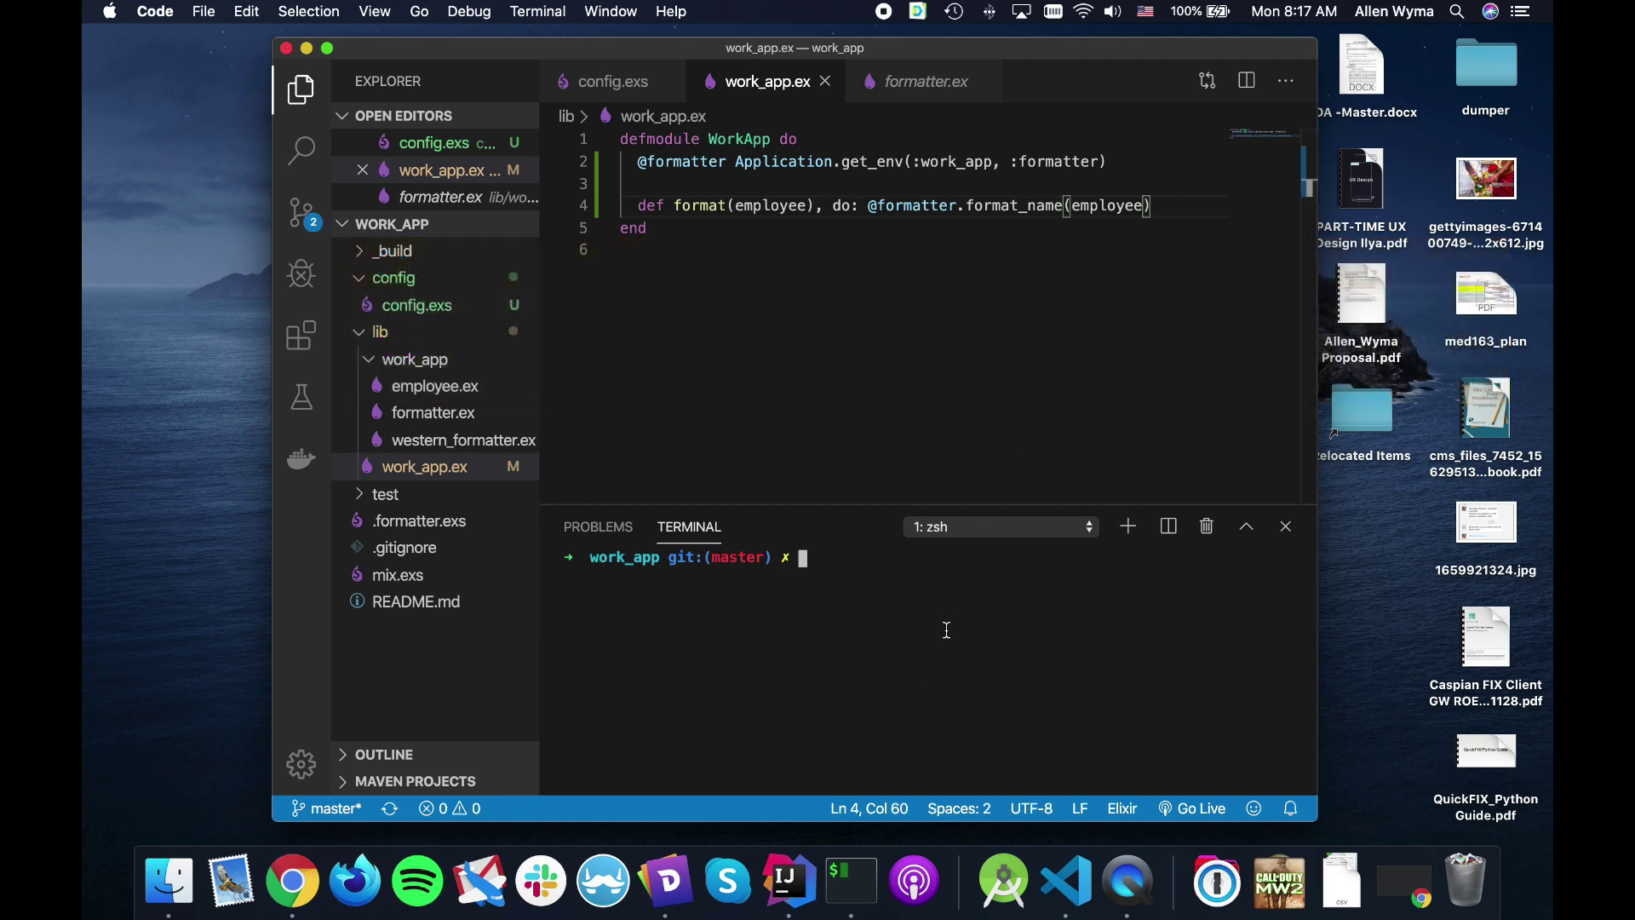
{"action": "type", "text": "iex -S m"}
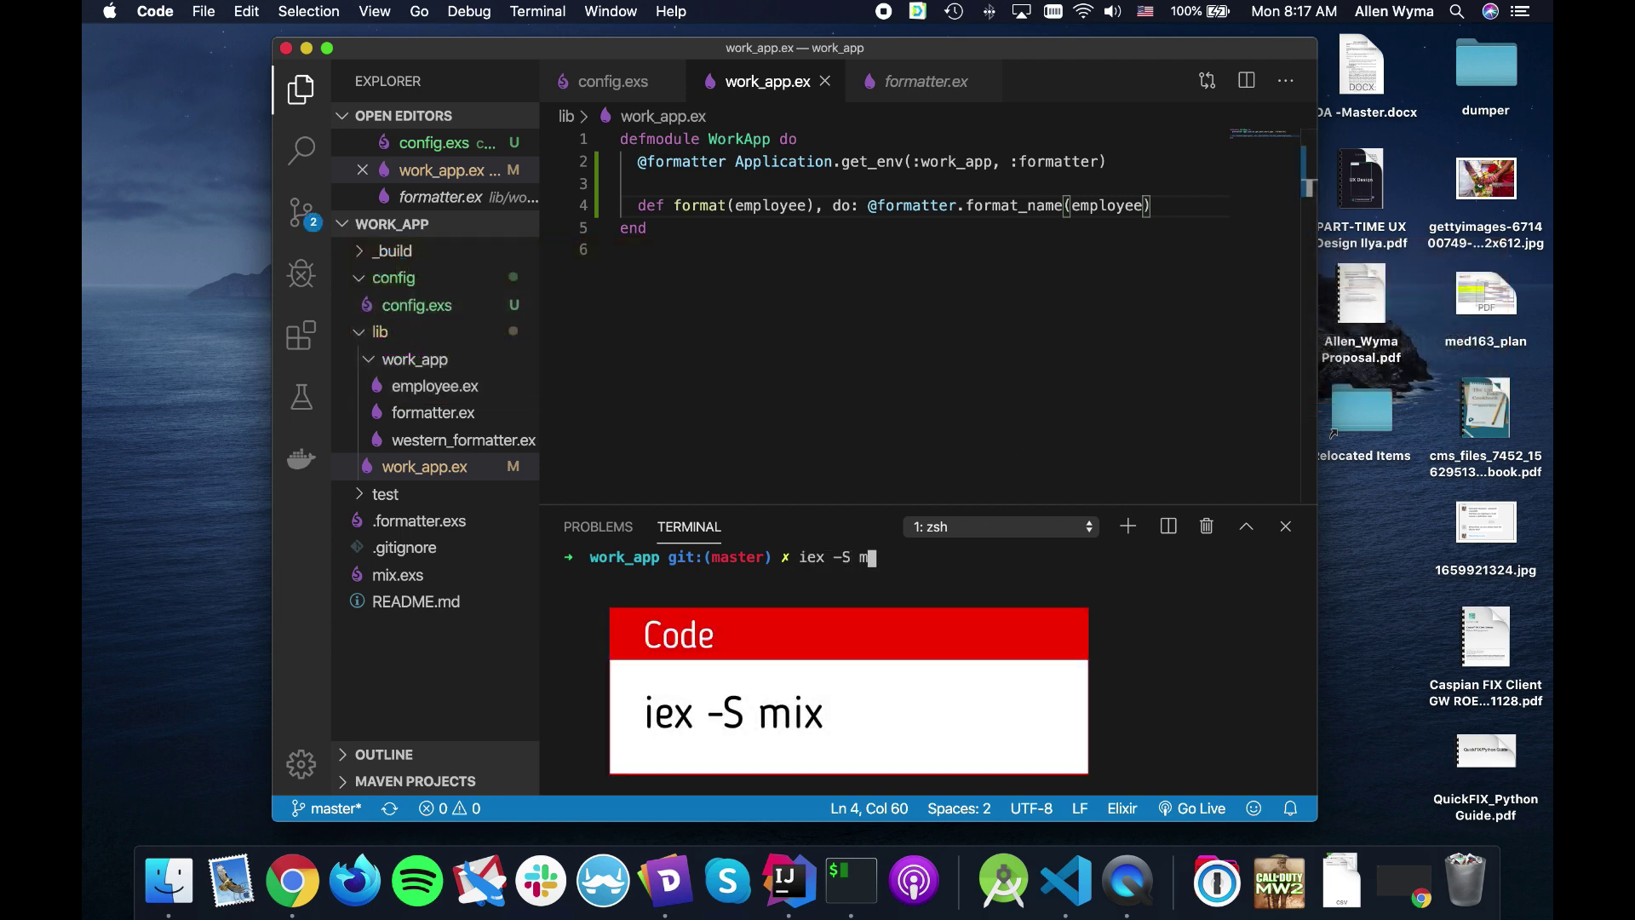
{"action": "type", "text": "ix"}
{"action": "key", "text": "Return"}
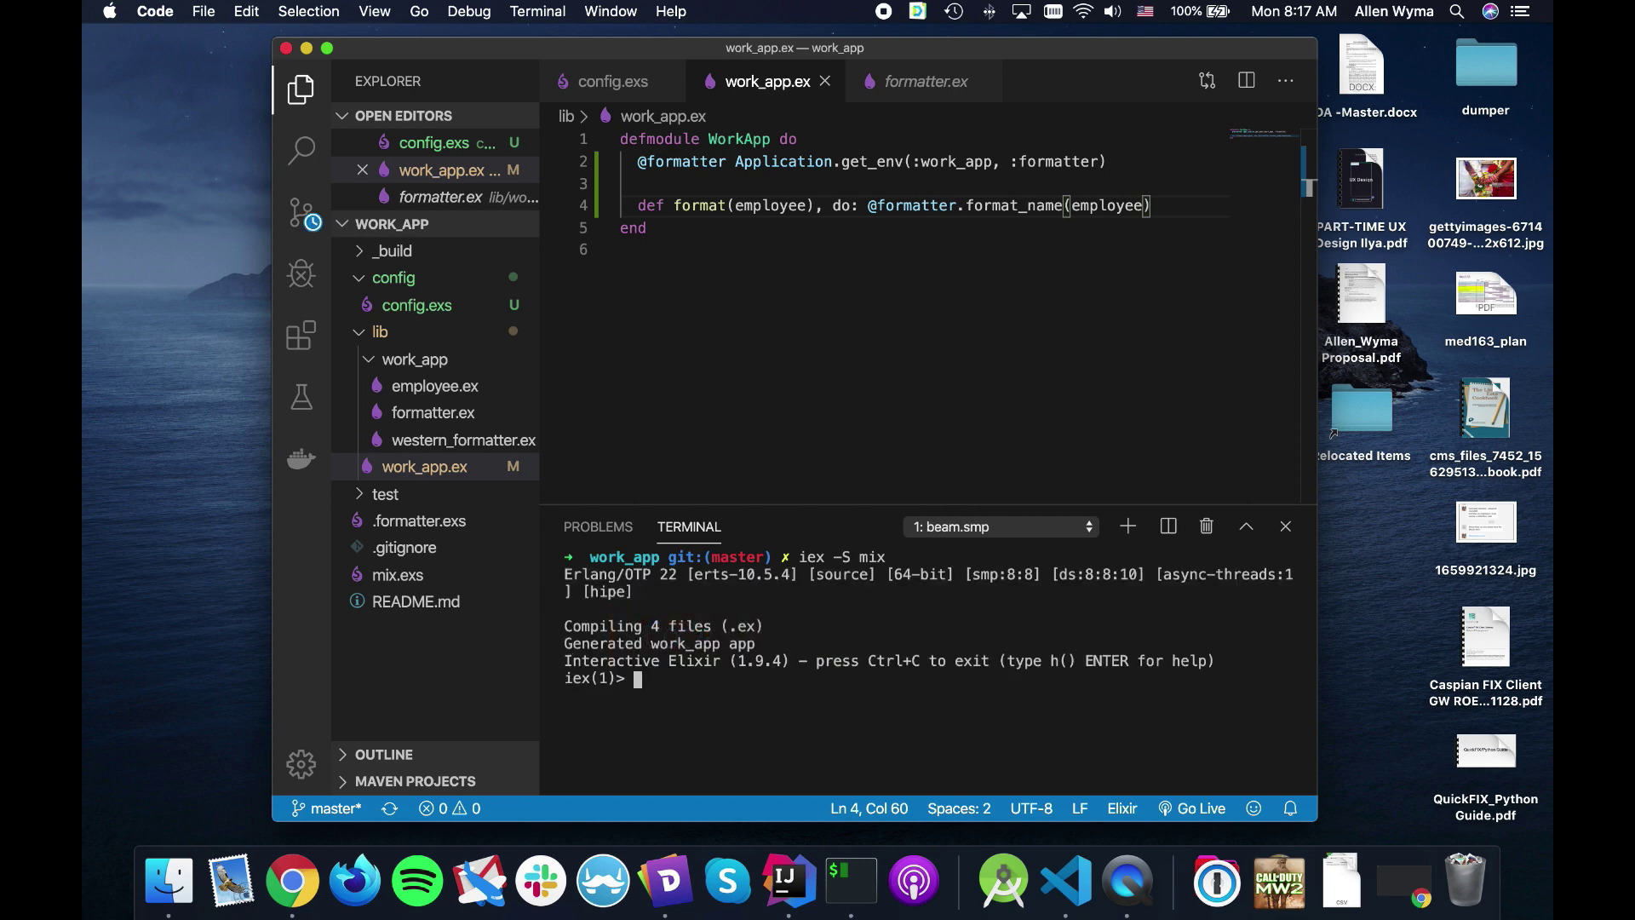
{"action": "key", "text": "super+k"}
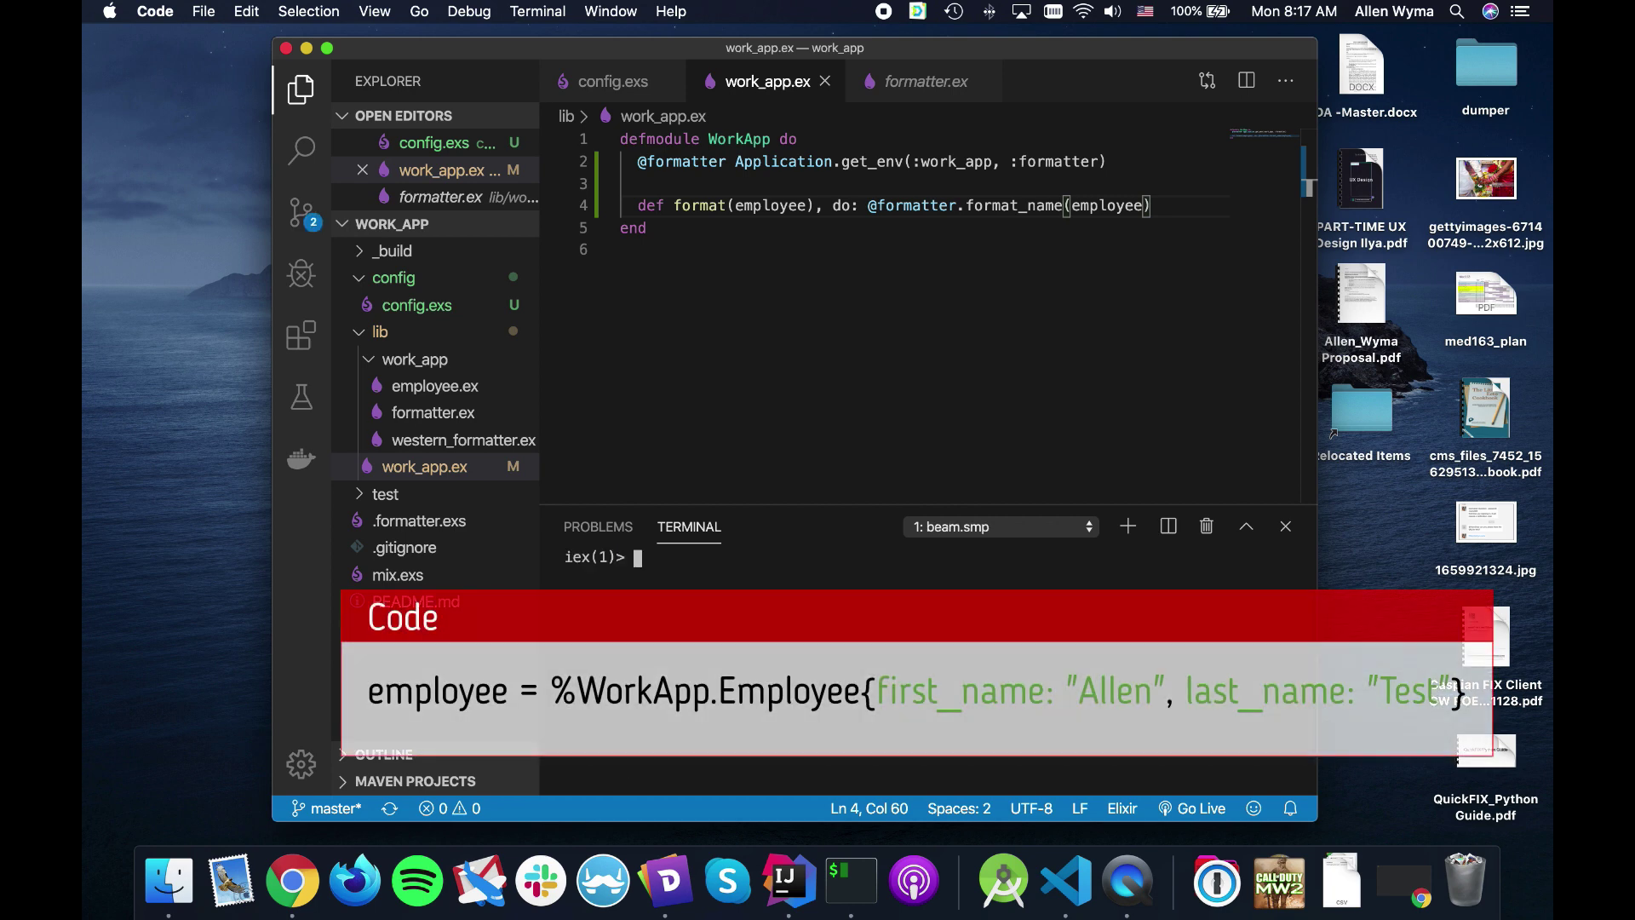
{"action": "type", "text": "WorkAp"}
{"action": "key", "text": "BackSpace"}
{"action": "key", "text": "BackSpace"}
{"action": "key", "text": "BackSpace"}
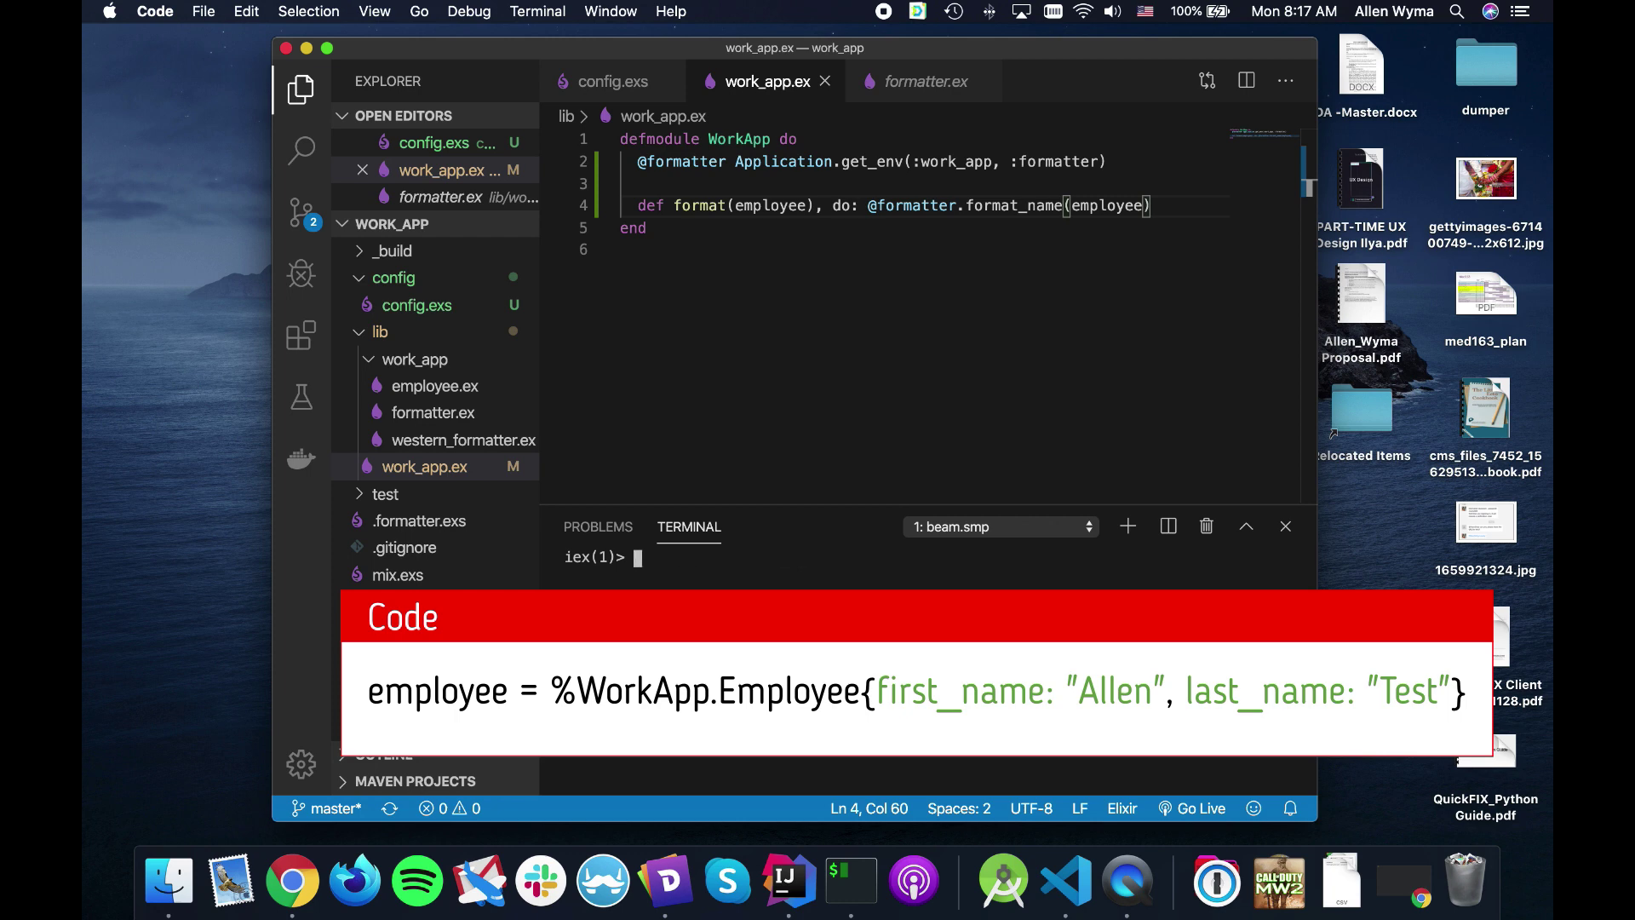
{"action": "type", "text": "mployee "}
{"action": "type", "text": "Work"}
{"action": "key", "text": "BackSpace"}
{"action": "key", "text": "BackSpace"}
{"action": "key", "text": "BackSpace"}
{"action": "key", "text": "BackSpace"}
{"action": "key", "text": "BackSpace"}
{"action": "key", "text": "BackSpace"}
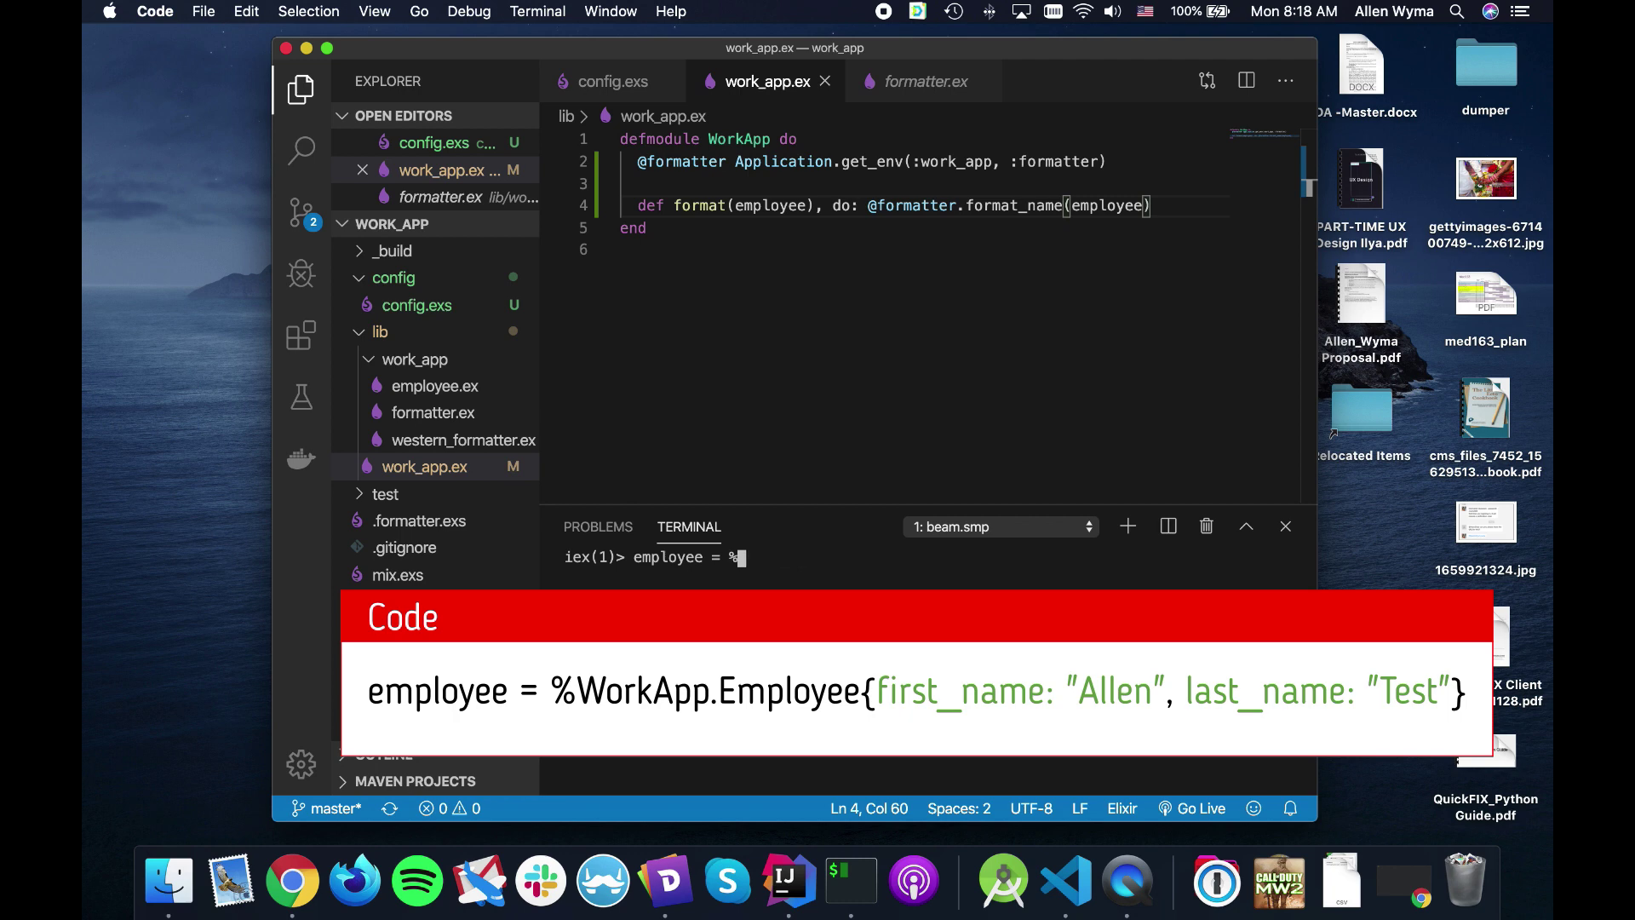
{"action": "key", "text": "BackSpace"}
{"action": "type", "text": "WorkApp."}
{"action": "type", "text": "em"}
{"action": "key", "text": "BackSpace"}
{"action": "key", "text": "BackSpace"}
{"action": "key", "text": "BackSpace"}
{"action": "type", "text": "Employee"}
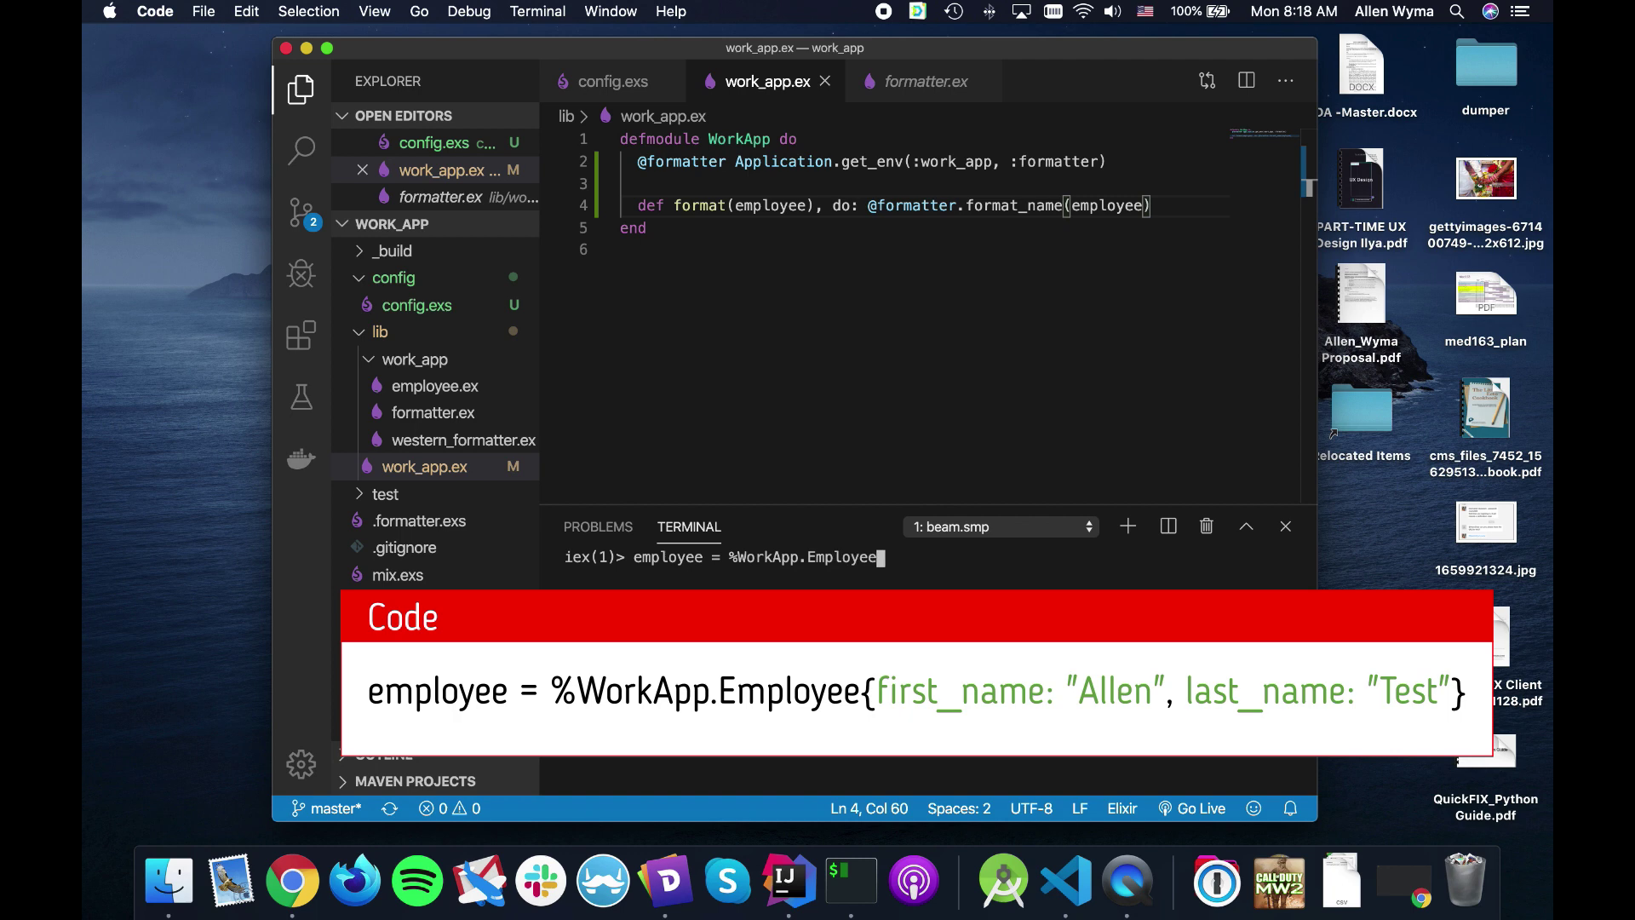
{"action": "type", "text": "firat"}
{"action": "type", "text": "_name: \"A"}
{"action": "type", "text": "llen\",last"}
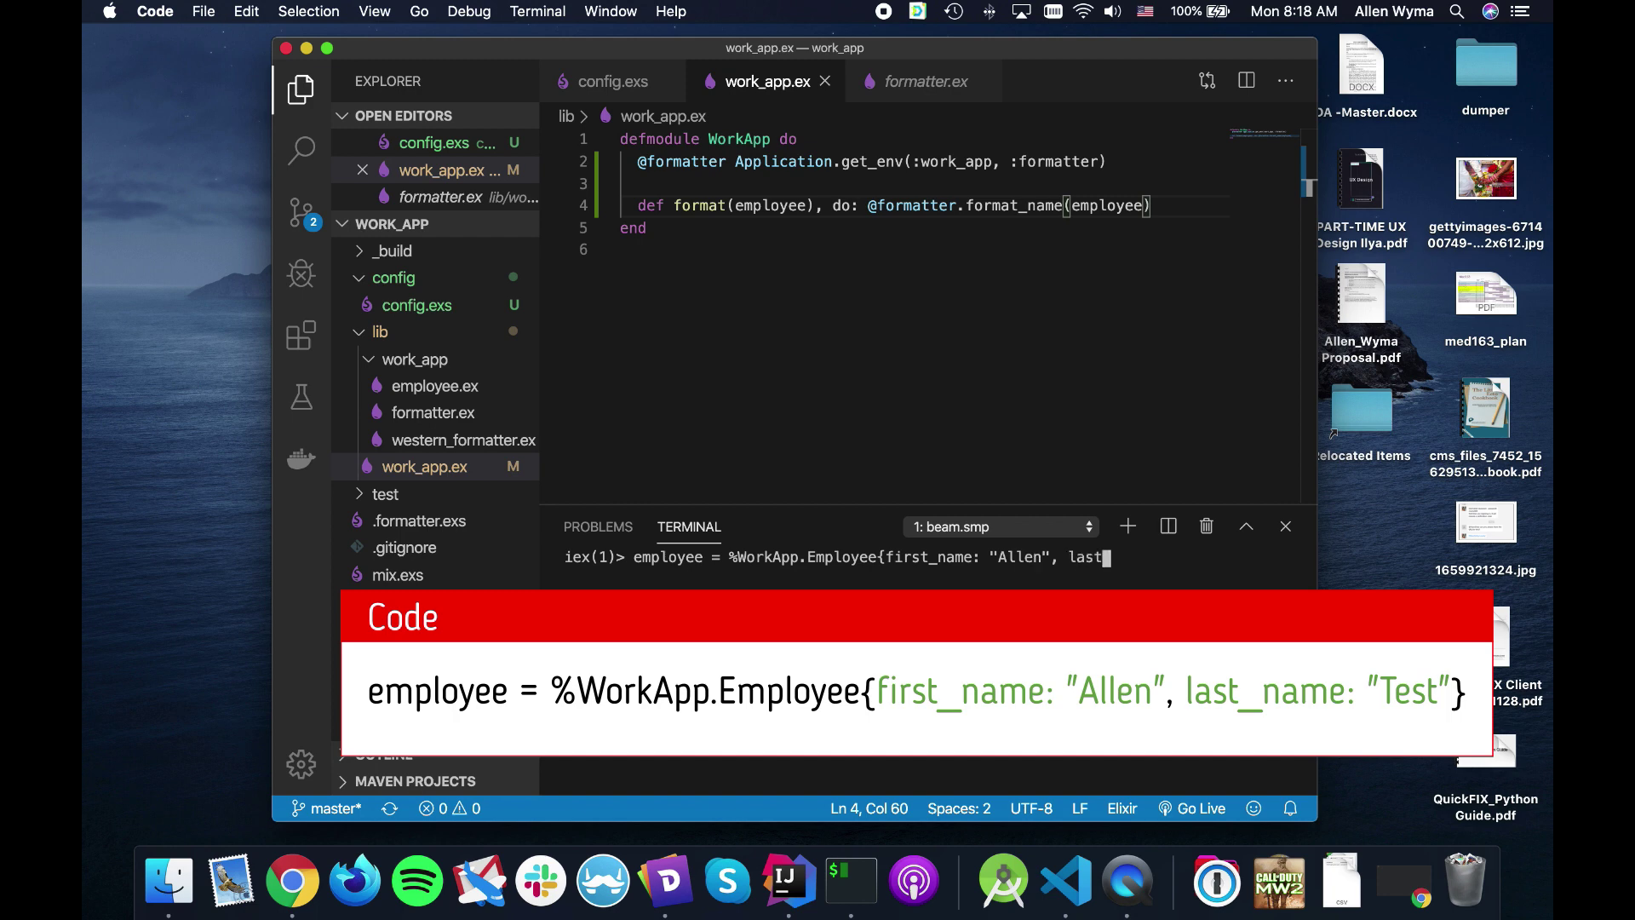
{"action": "type", "text": "_name: \"Test\"}"}
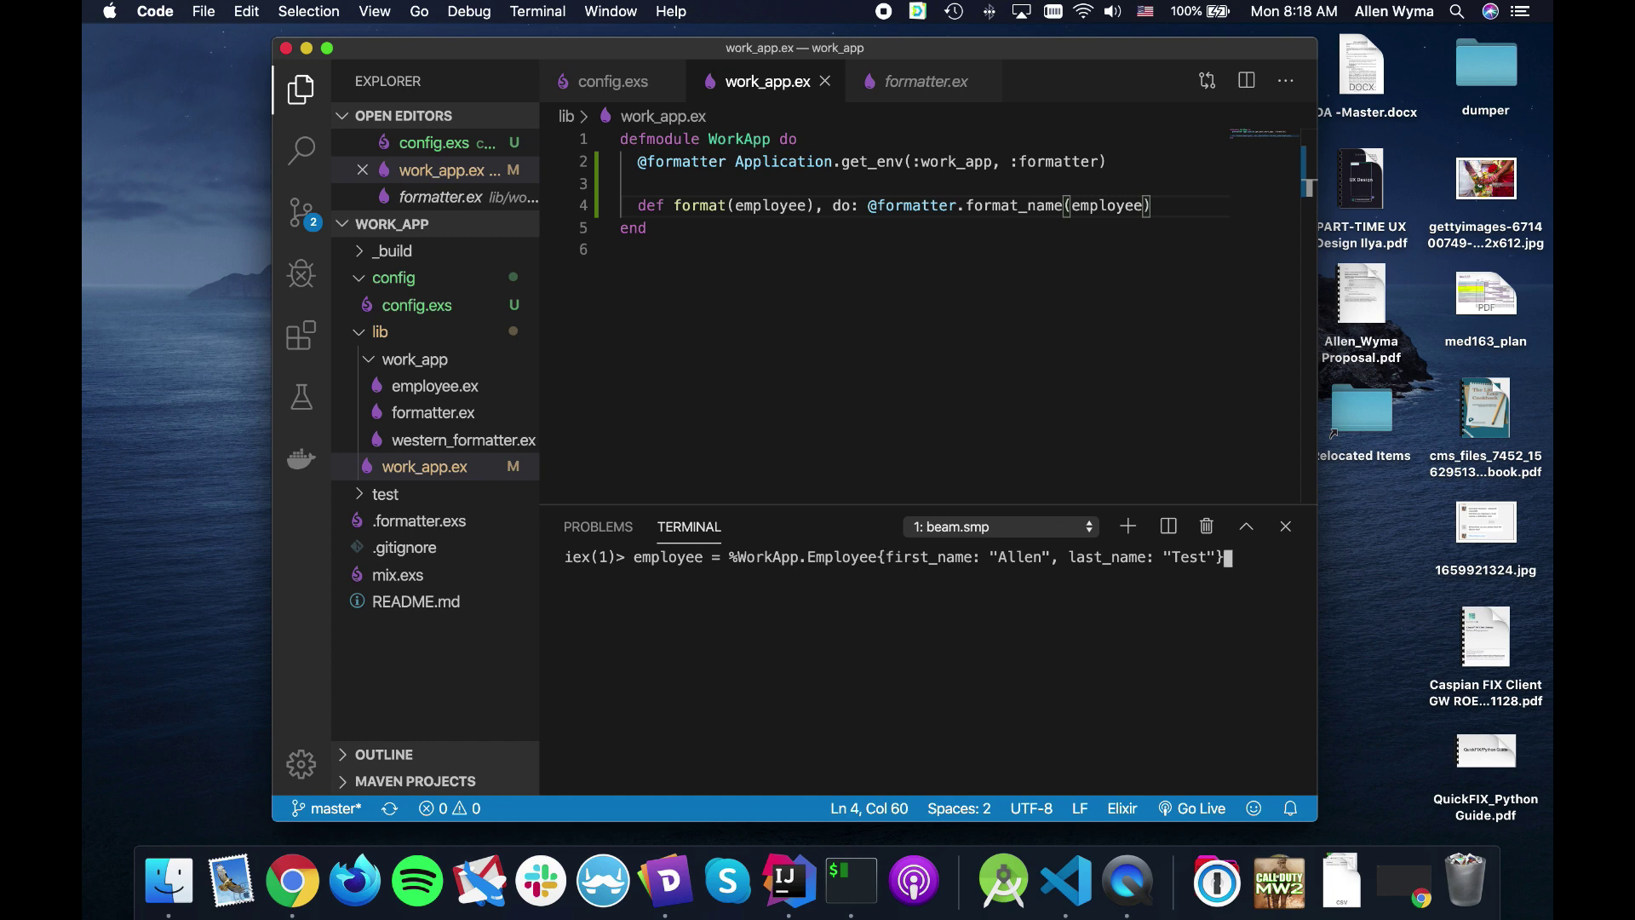
{"action": "key", "text": "Return"}
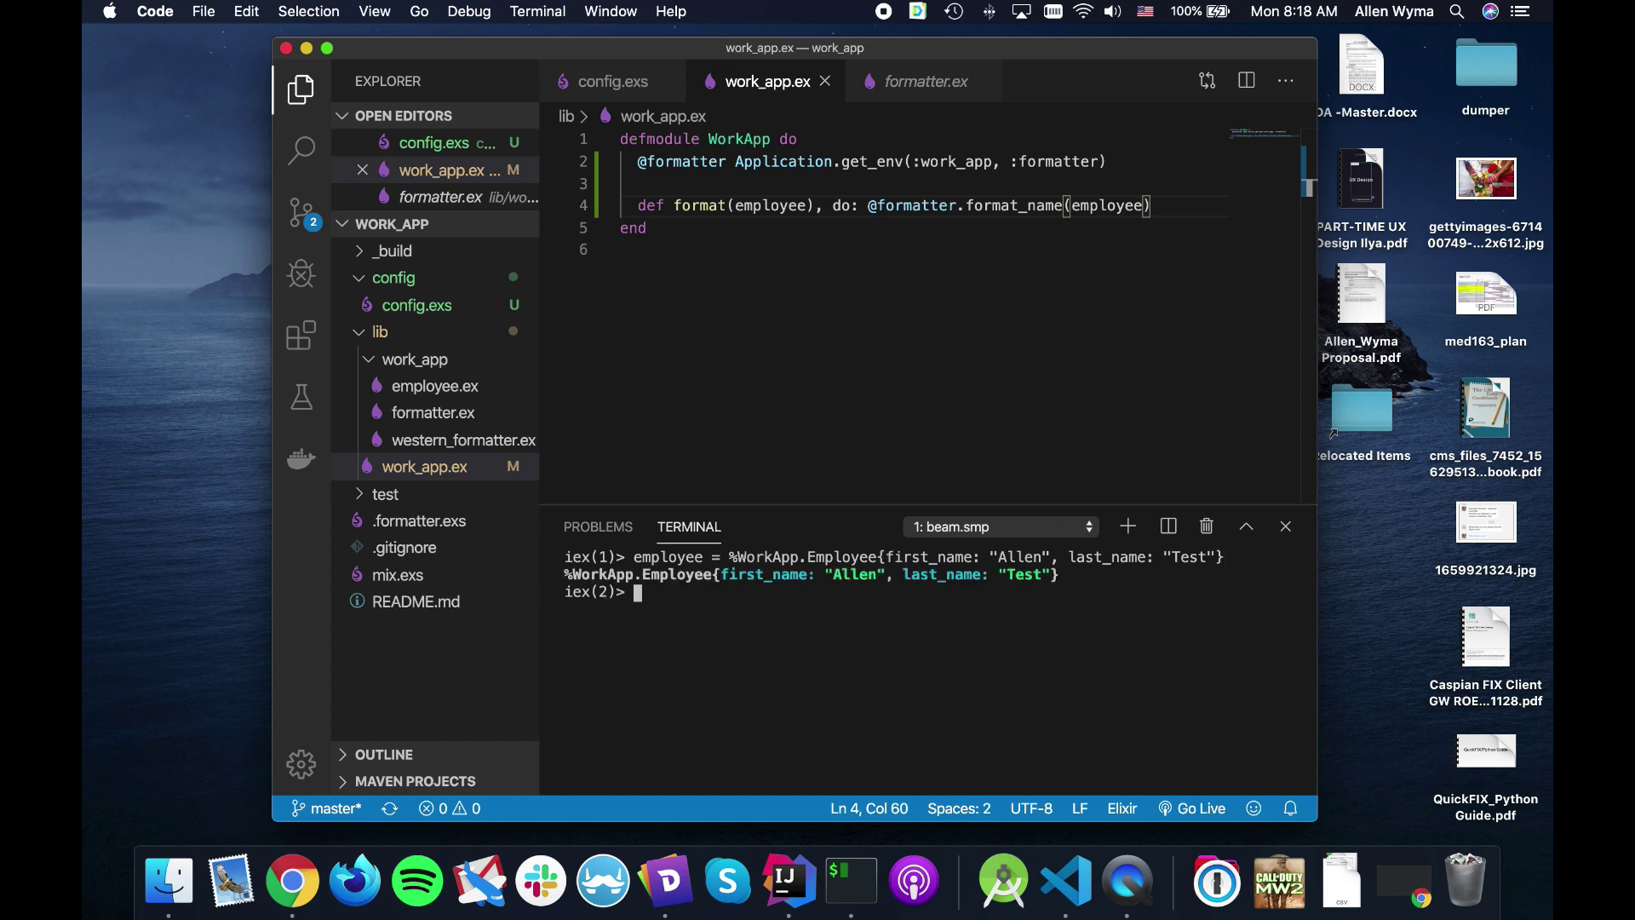
{"action": "type", "text": "WorkApp"}
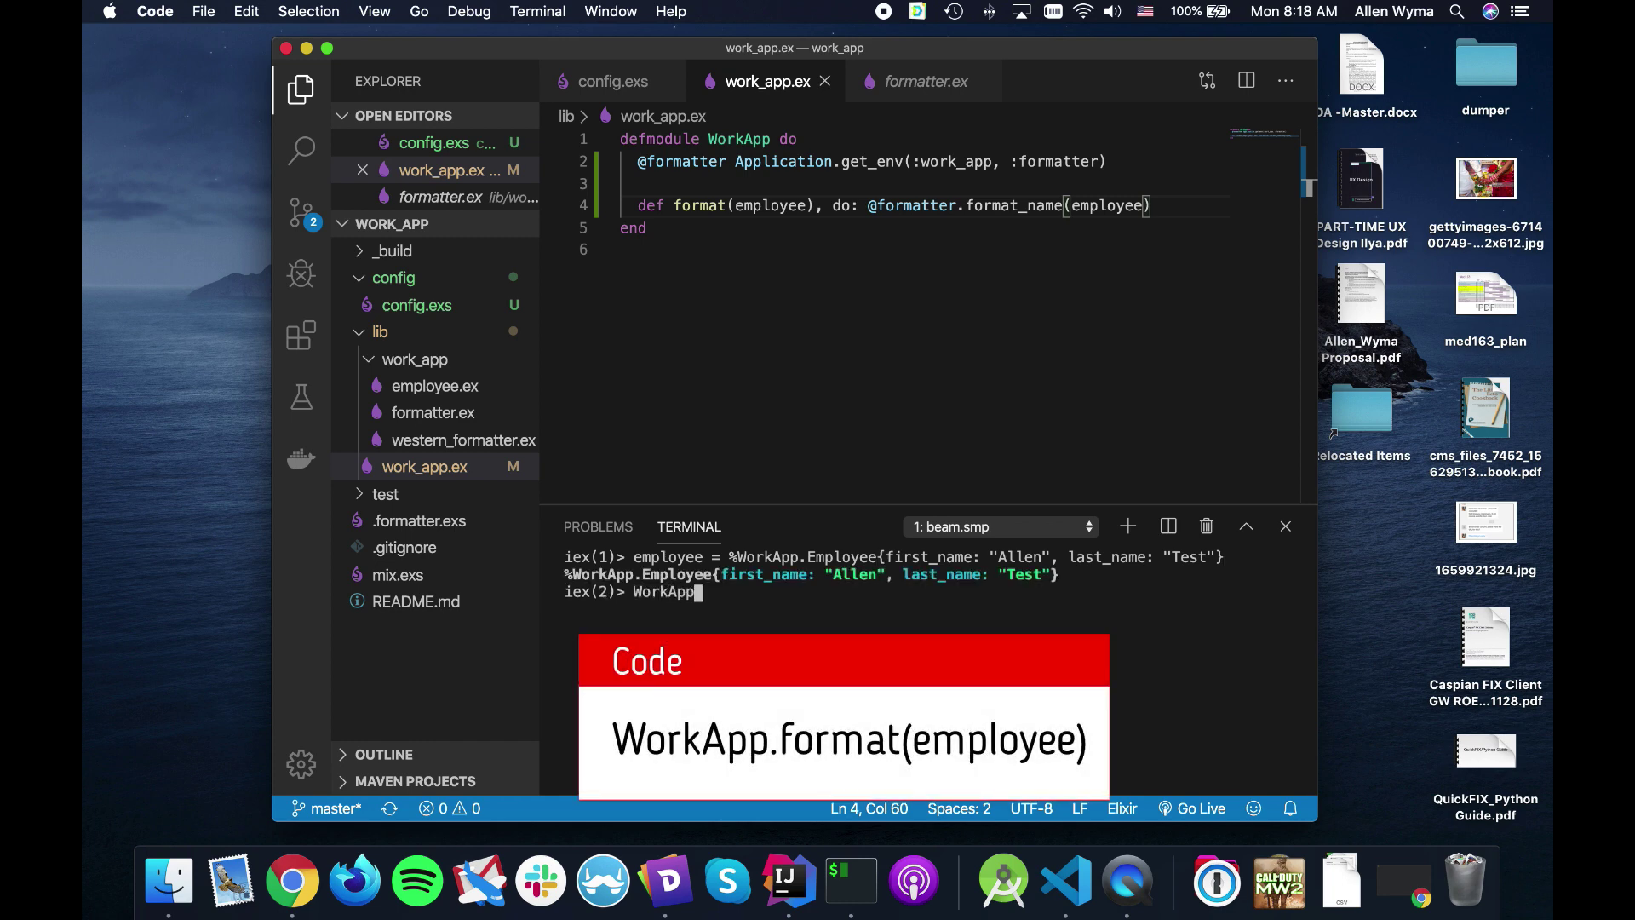
Run WorkApp.format(employee), which returns "Allen Test", then quit iex.
{"action": "key", "text": "BackSpace"}
{"action": "key", "text": "BackSpace"}
{"action": "type", "text": ".format(e"}
{"action": "type", "text": "mployee"}
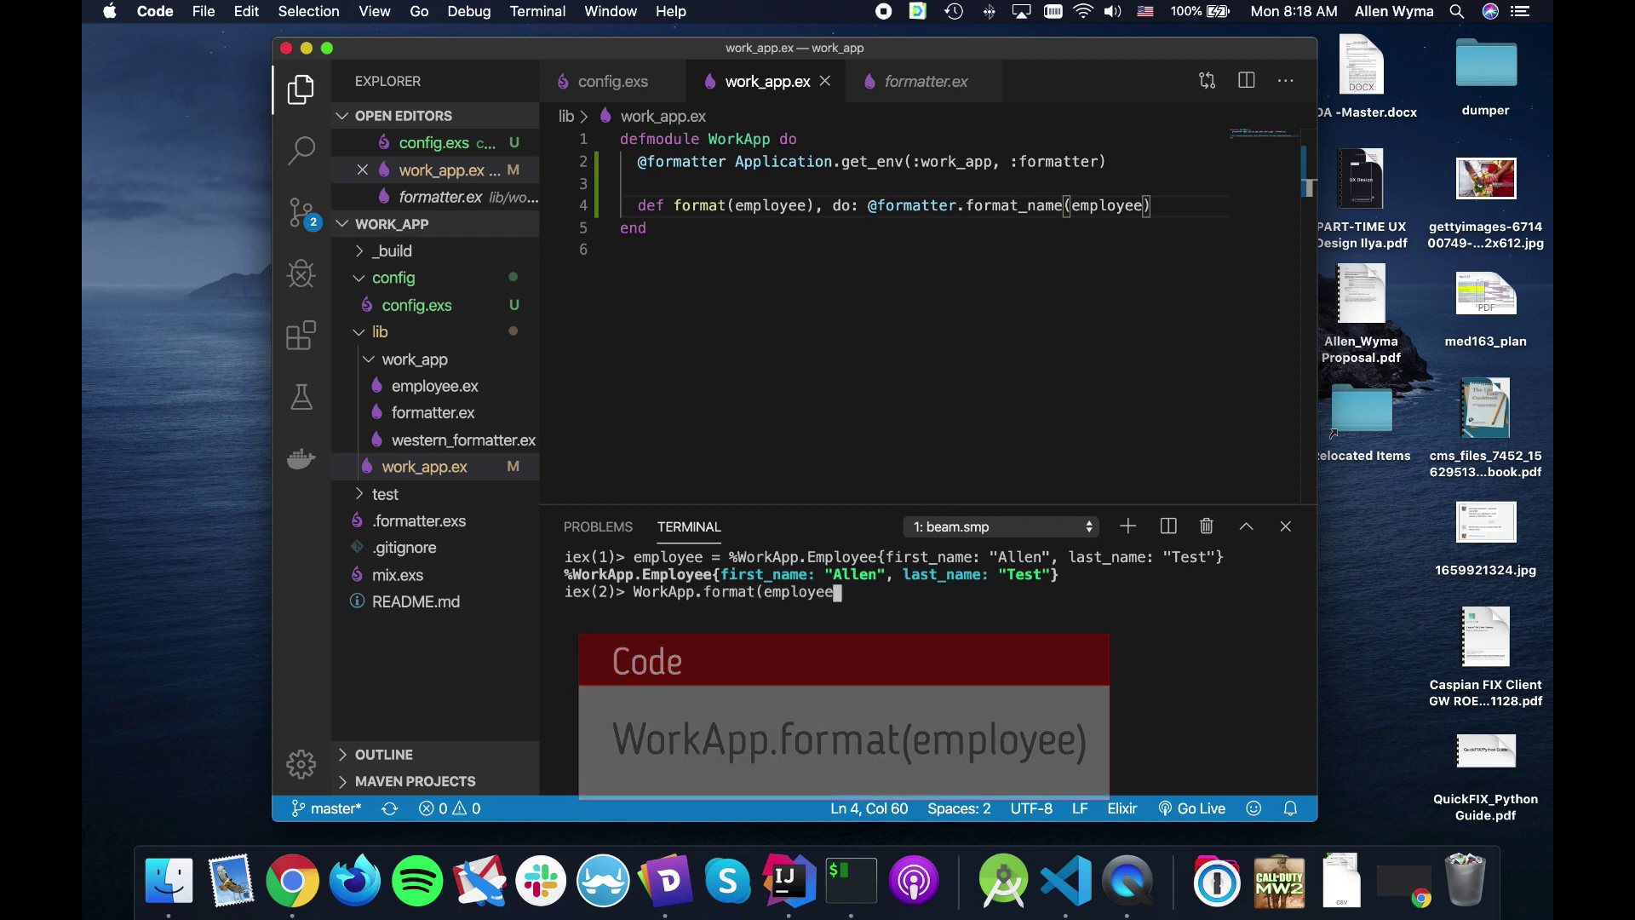
{"action": "type", "text": ")"}
{"action": "key", "text": "Return"}
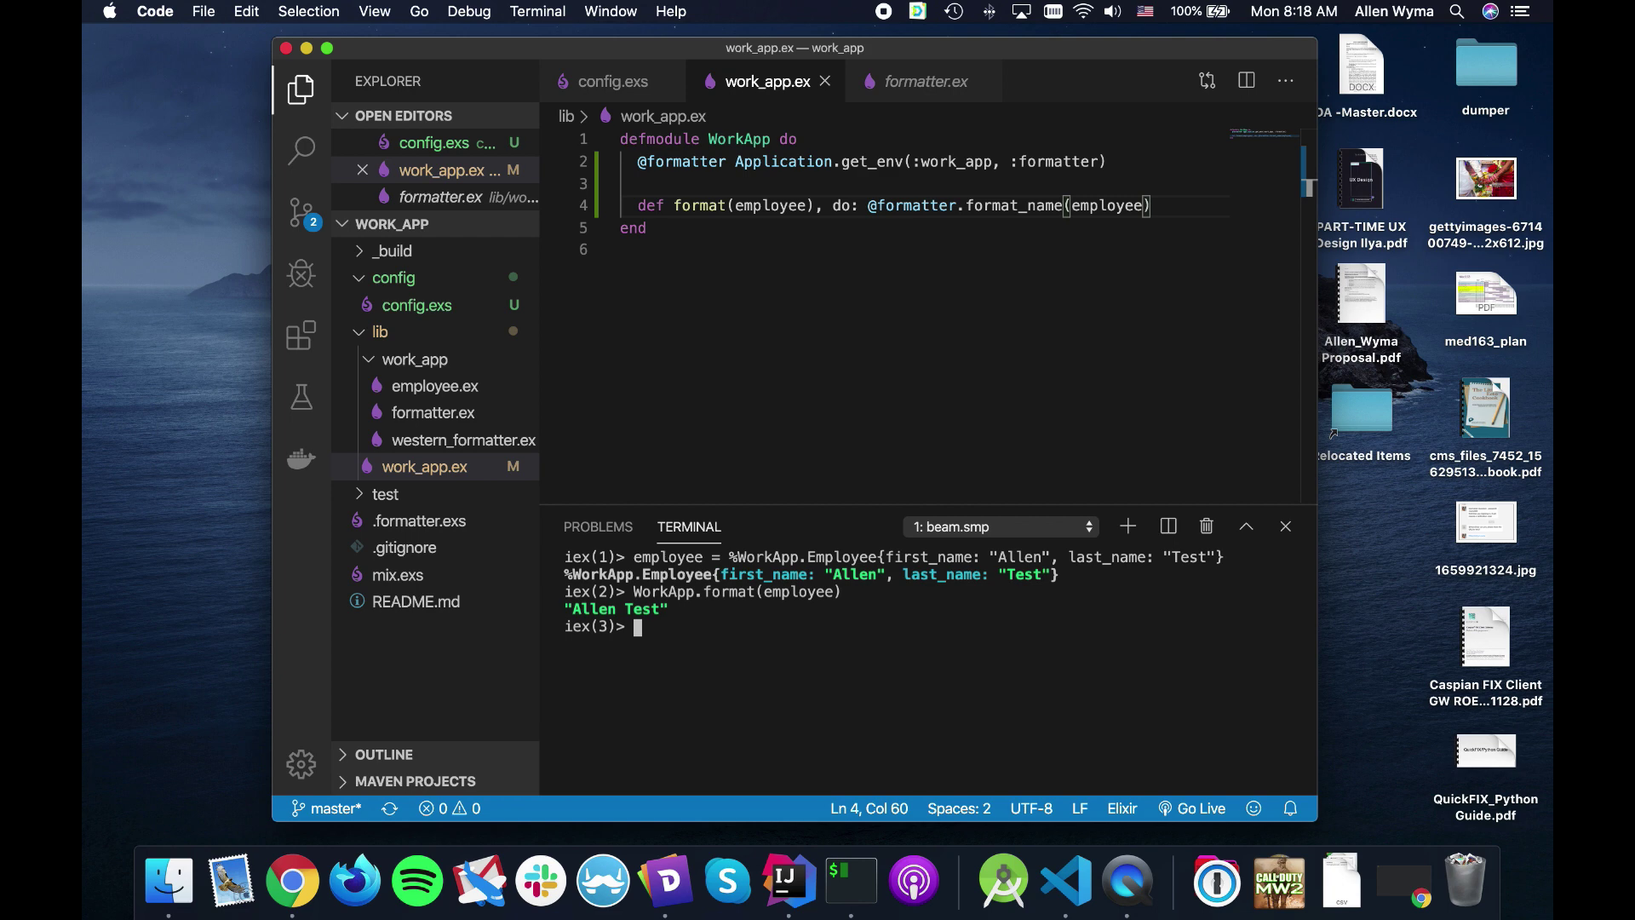
{"action": "left_click", "coordinate": [961, 253]}
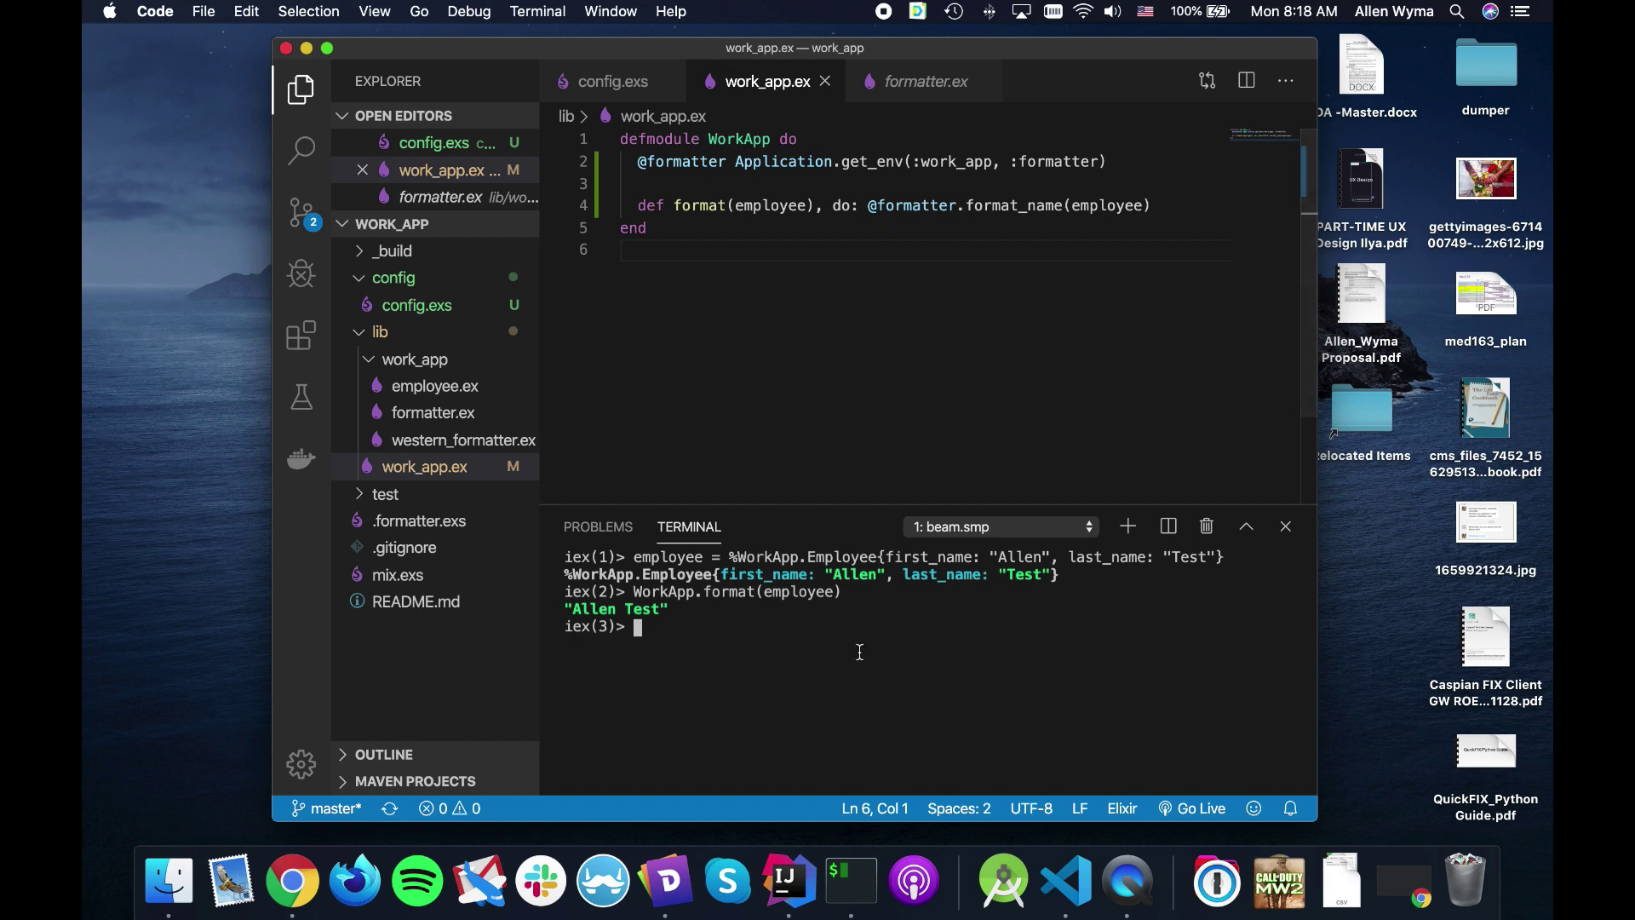
{"action": "key", "text": "ctrl+c"}
{"action": "key", "text": "ctrl+c"}
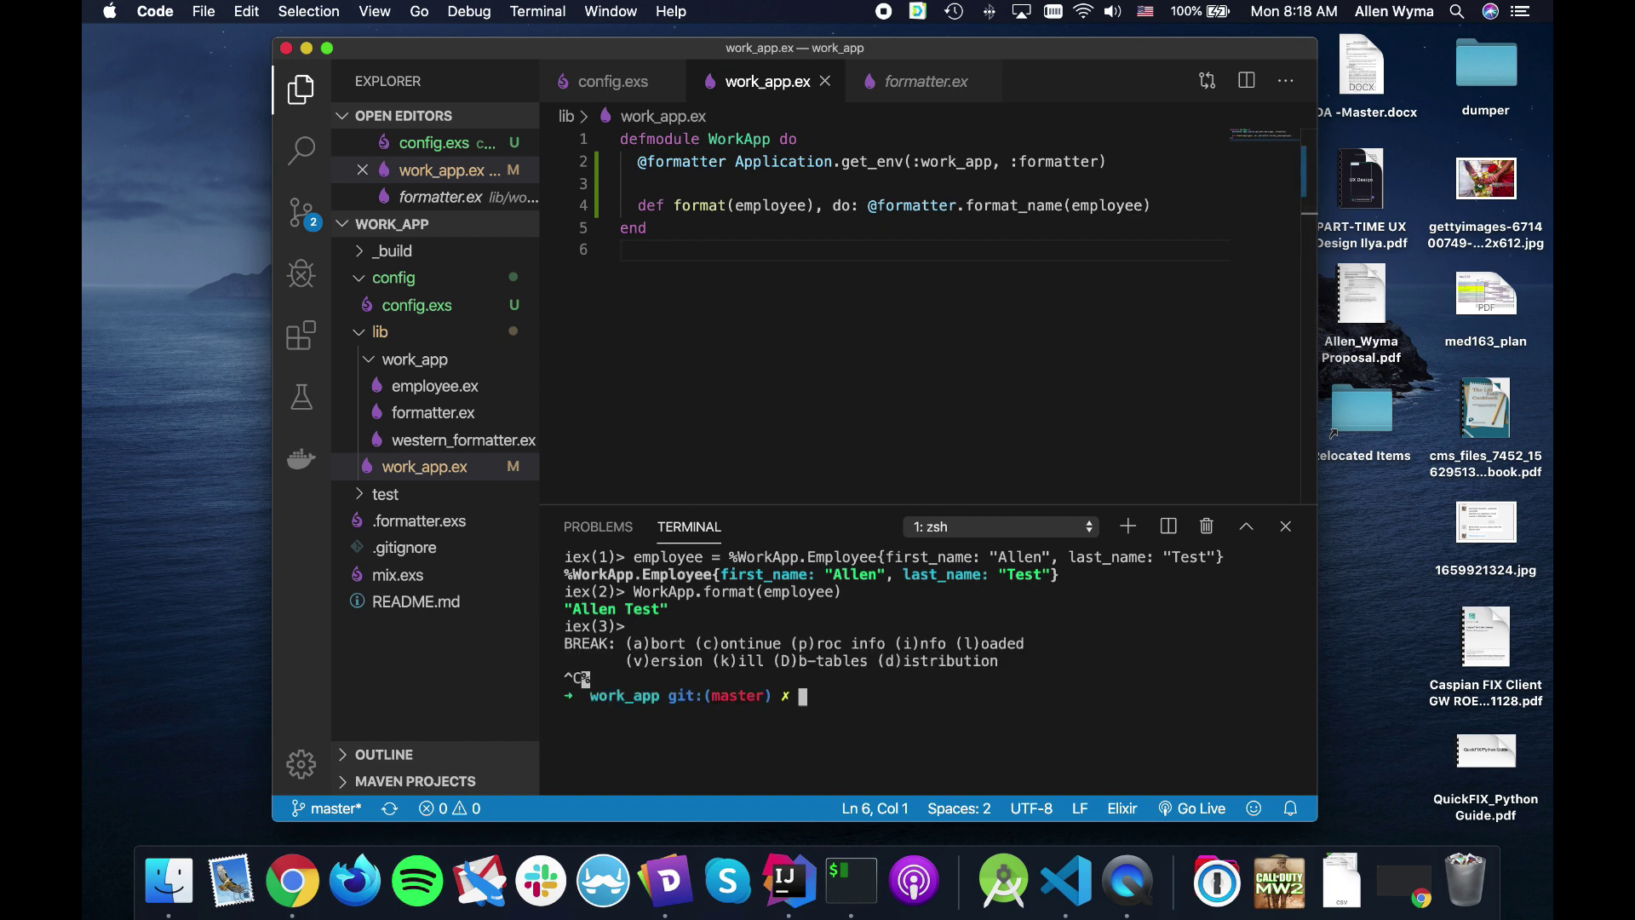
Clear the terminal, create an empty config/dev.exs, and return to config.exs.
{"action": "key", "text": "ctrl+l"}
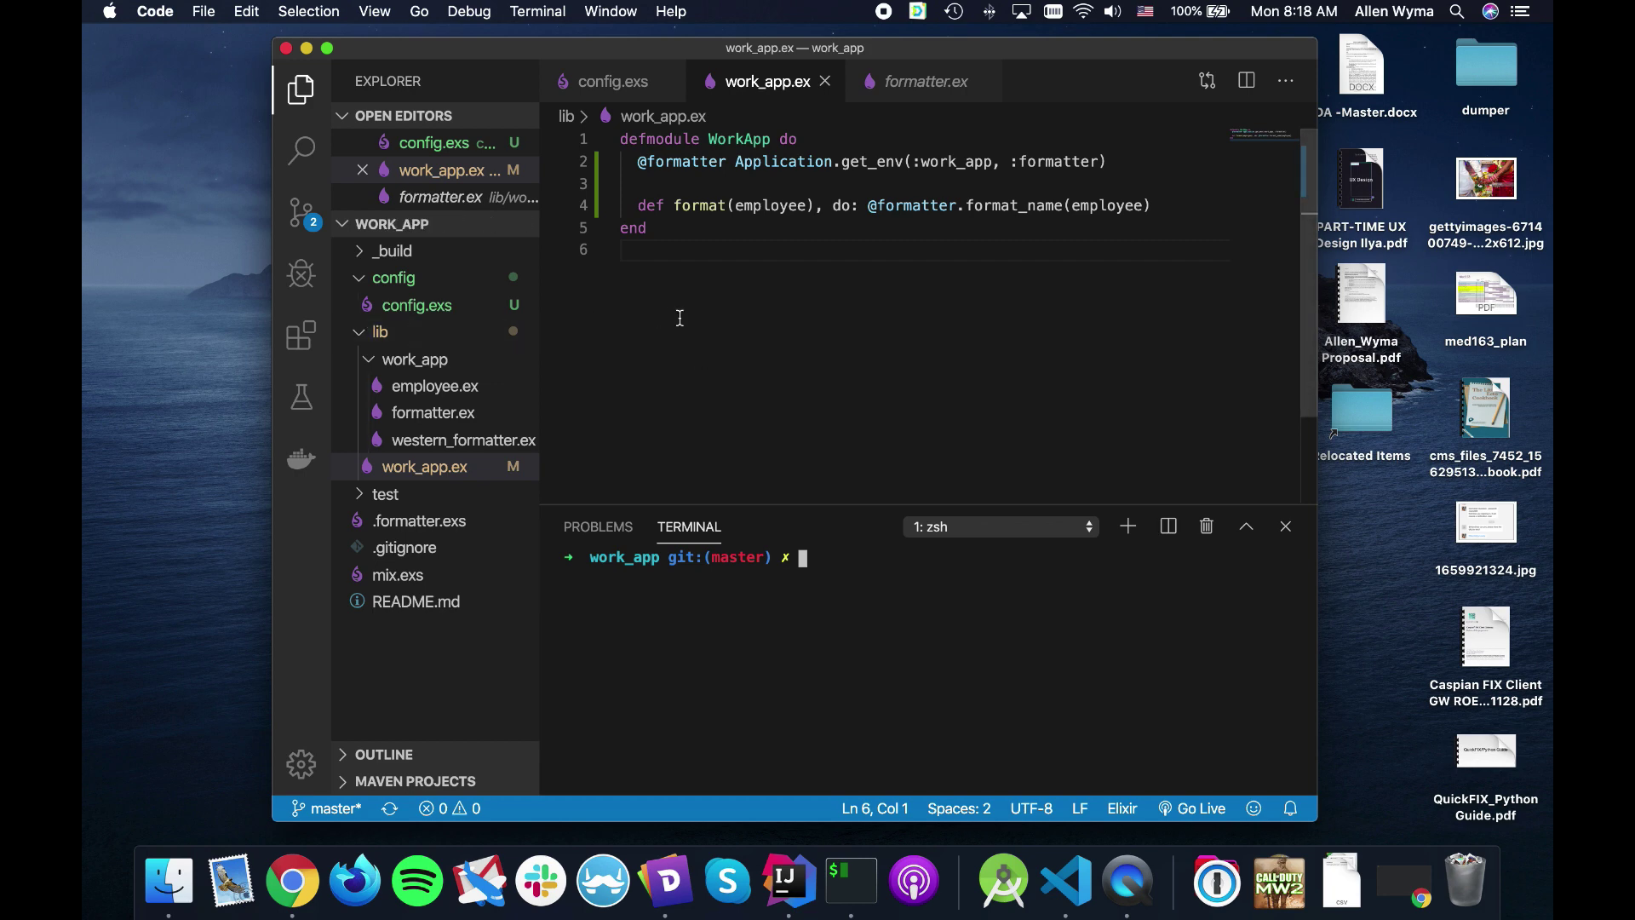
{"action": "left_click", "coordinate": [600, 81]}
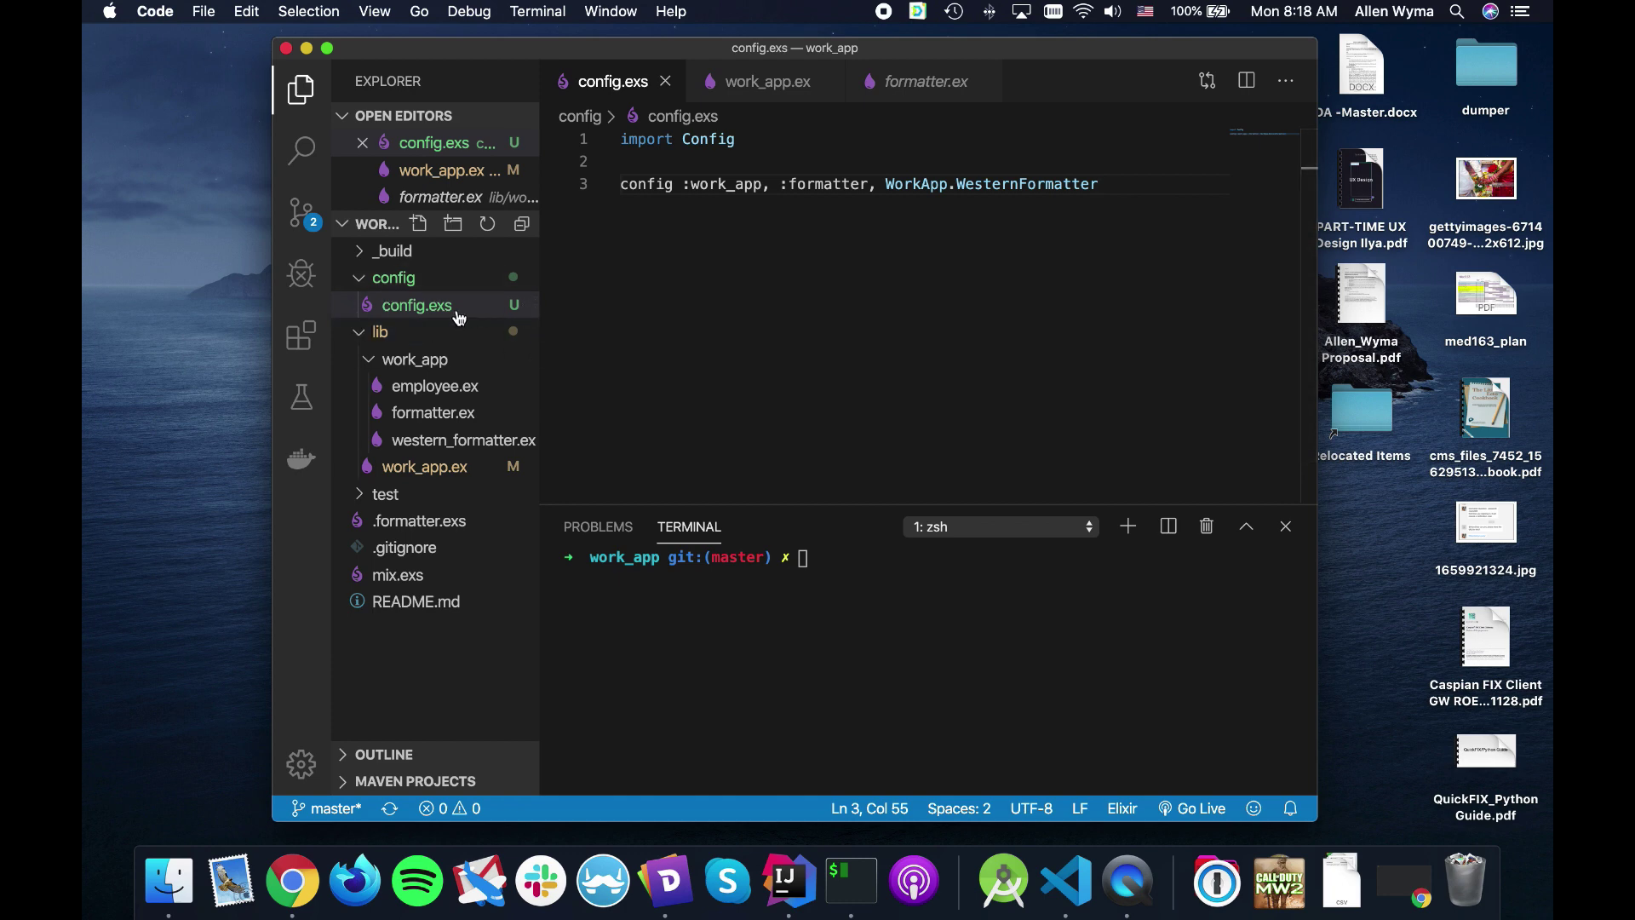
{"action": "right_click", "coordinate": [412, 290]}
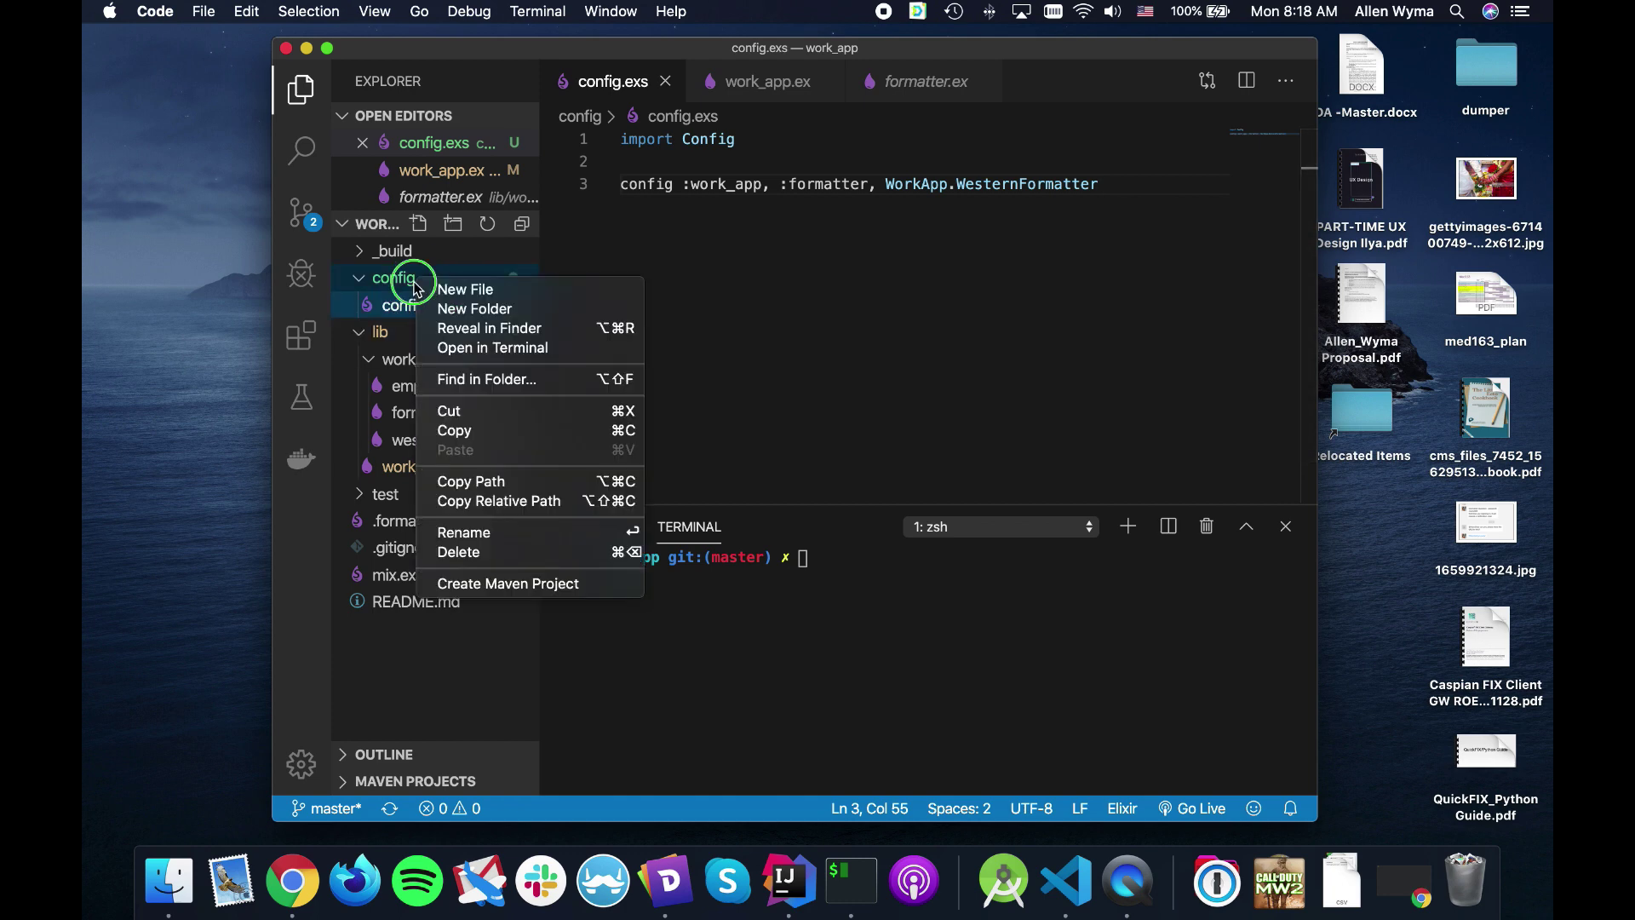
{"action": "left_click", "coordinate": [489, 288]}
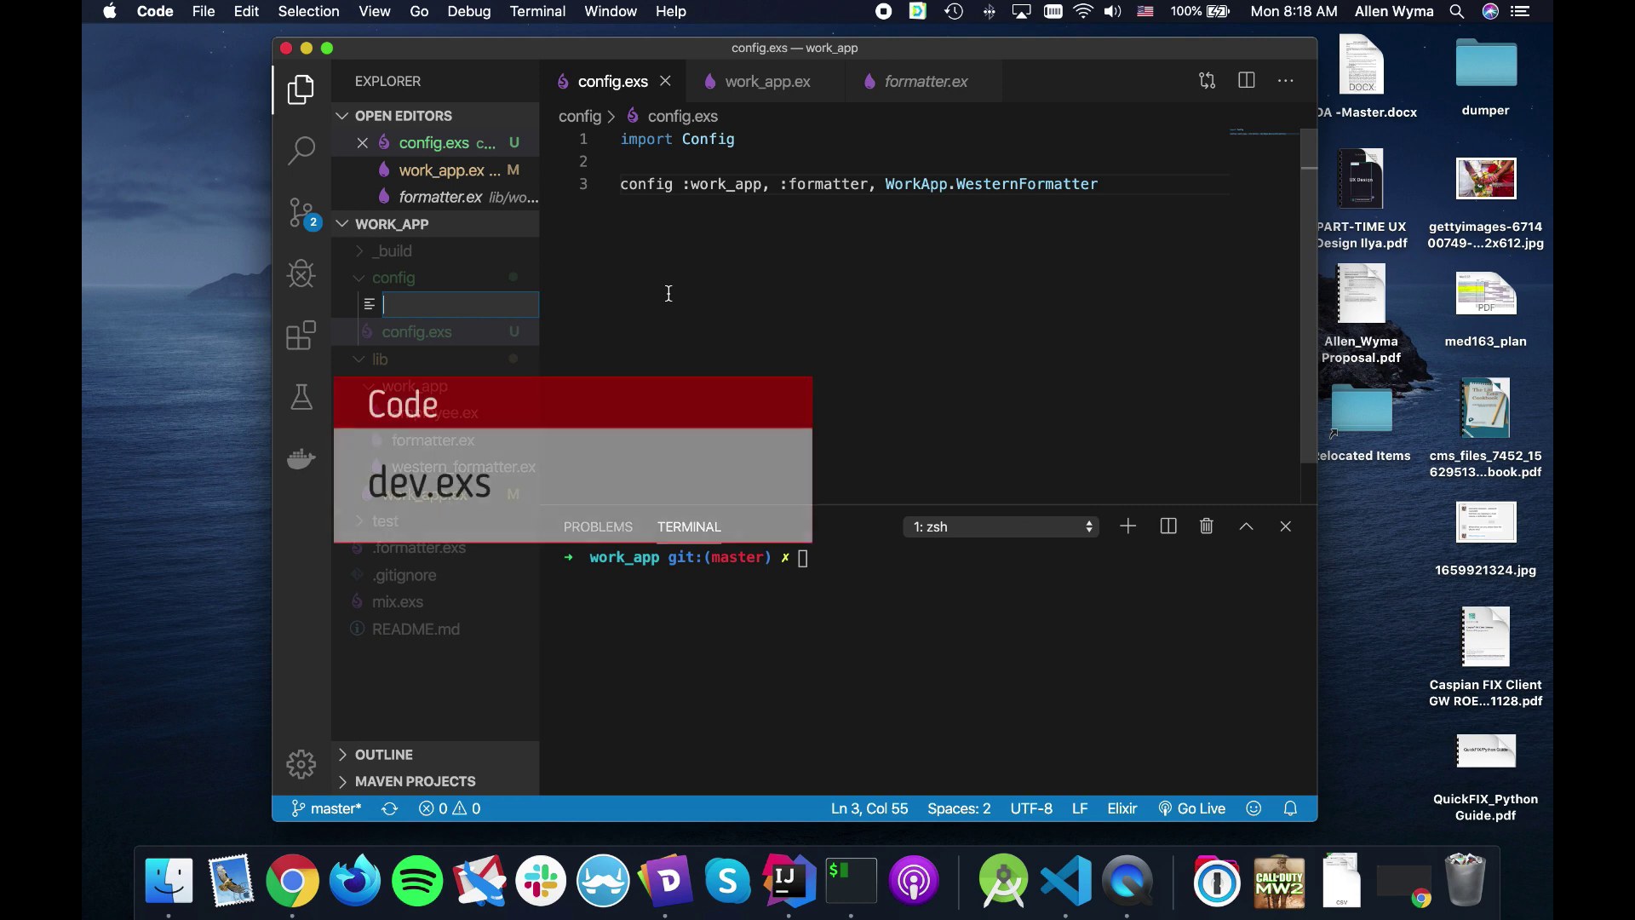
{"action": "type", "text": "dev.exs"}
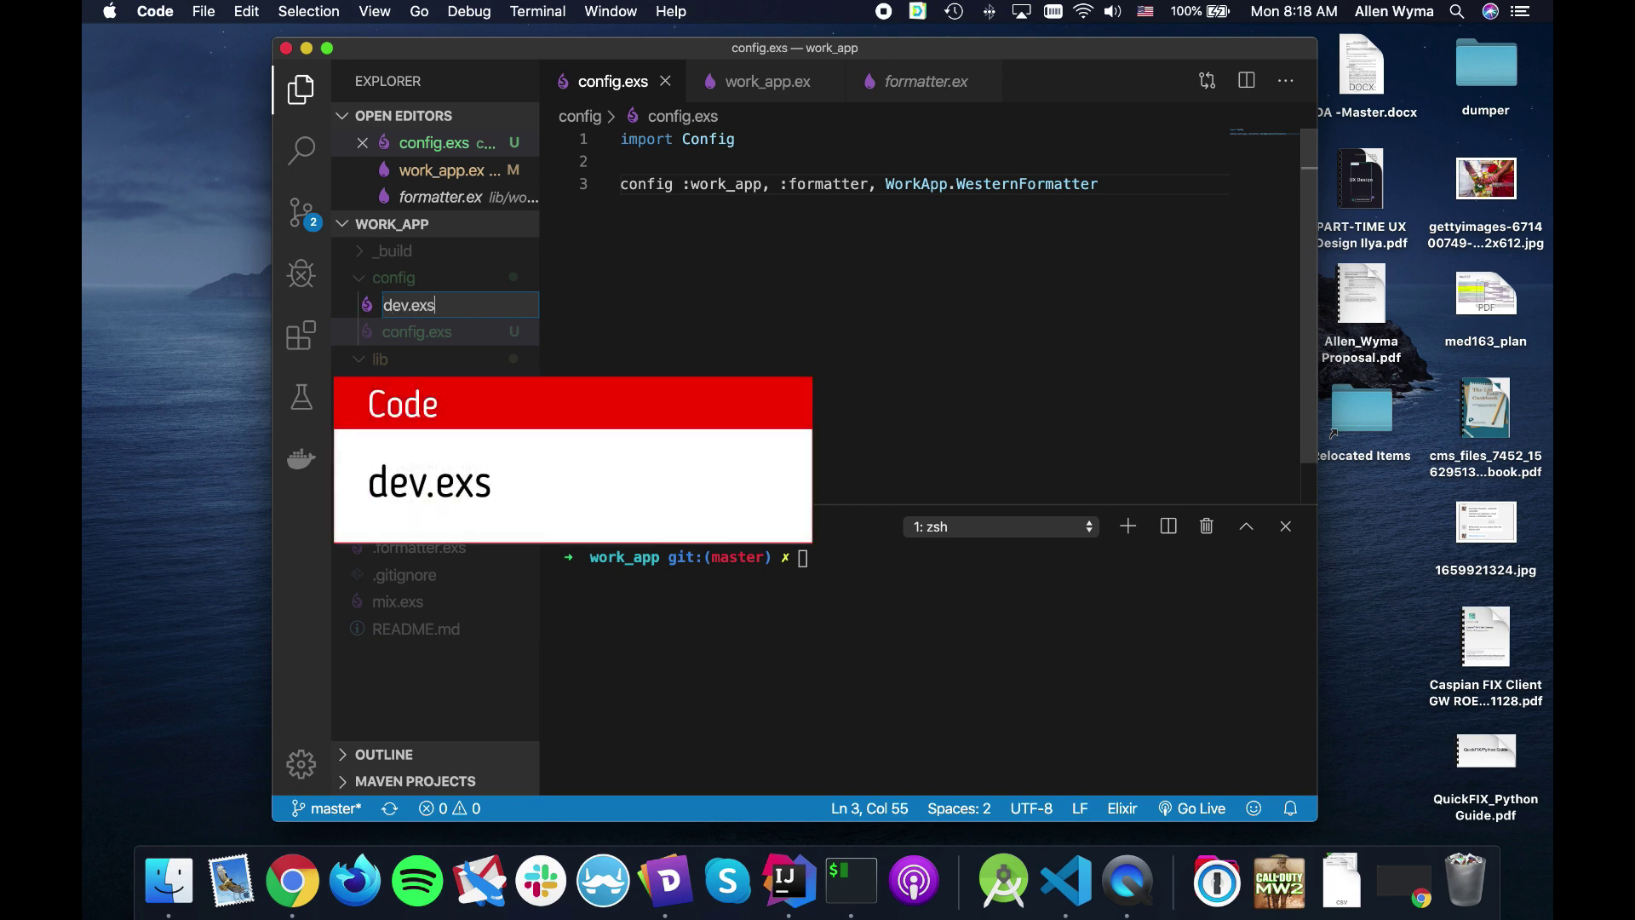
{"action": "key", "text": "Return"}
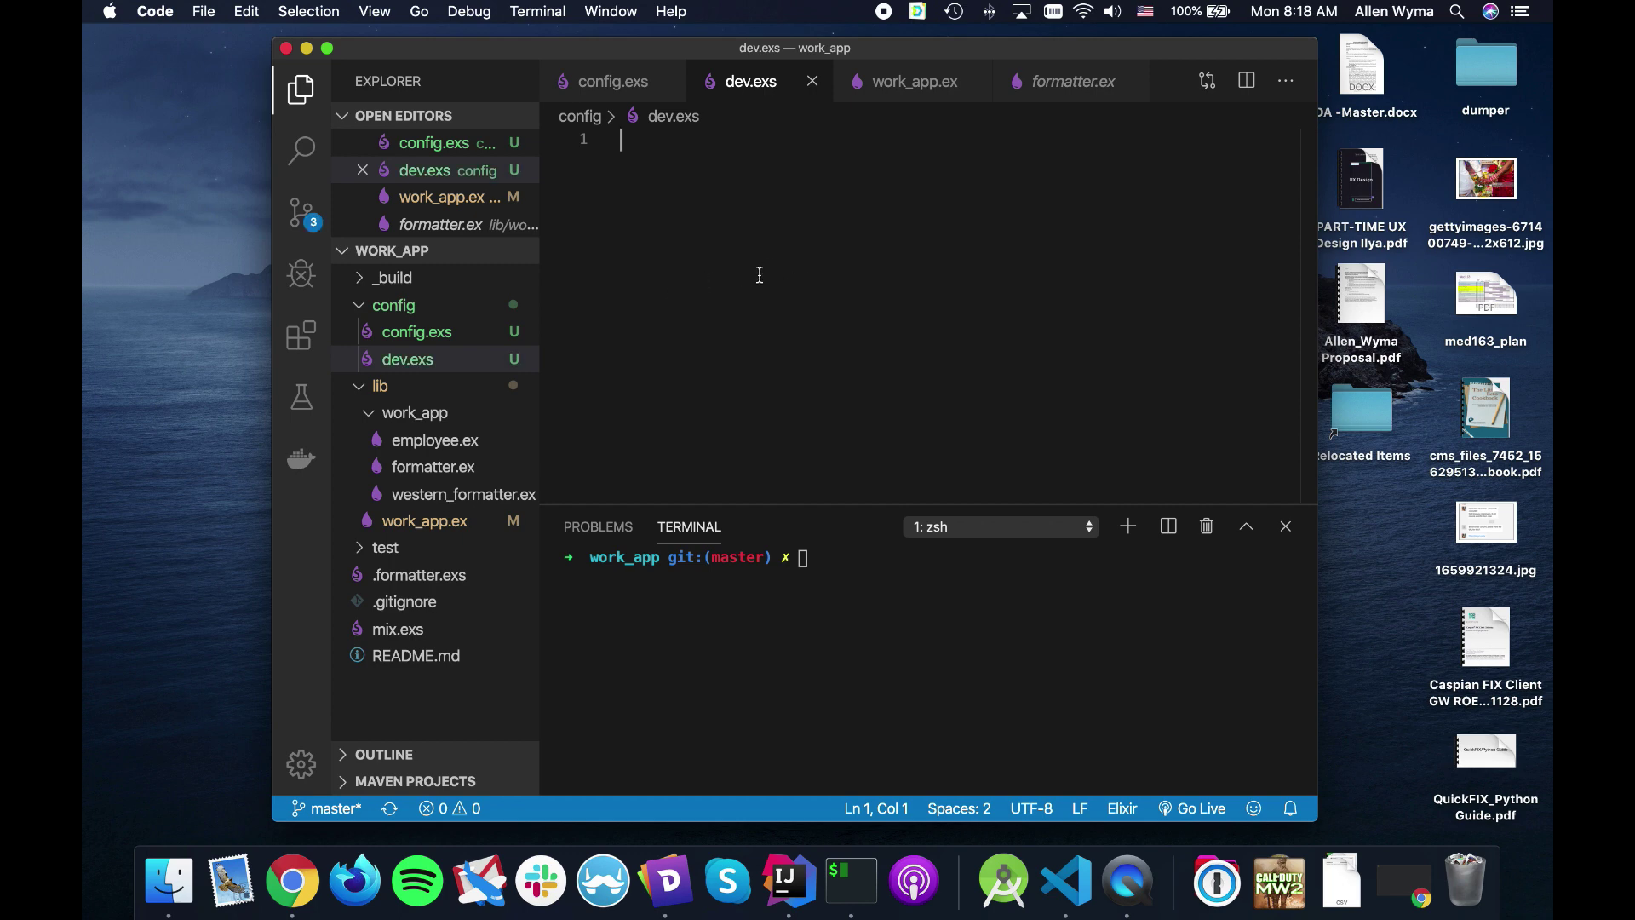
{"action": "left_click", "coordinate": [614, 83]}
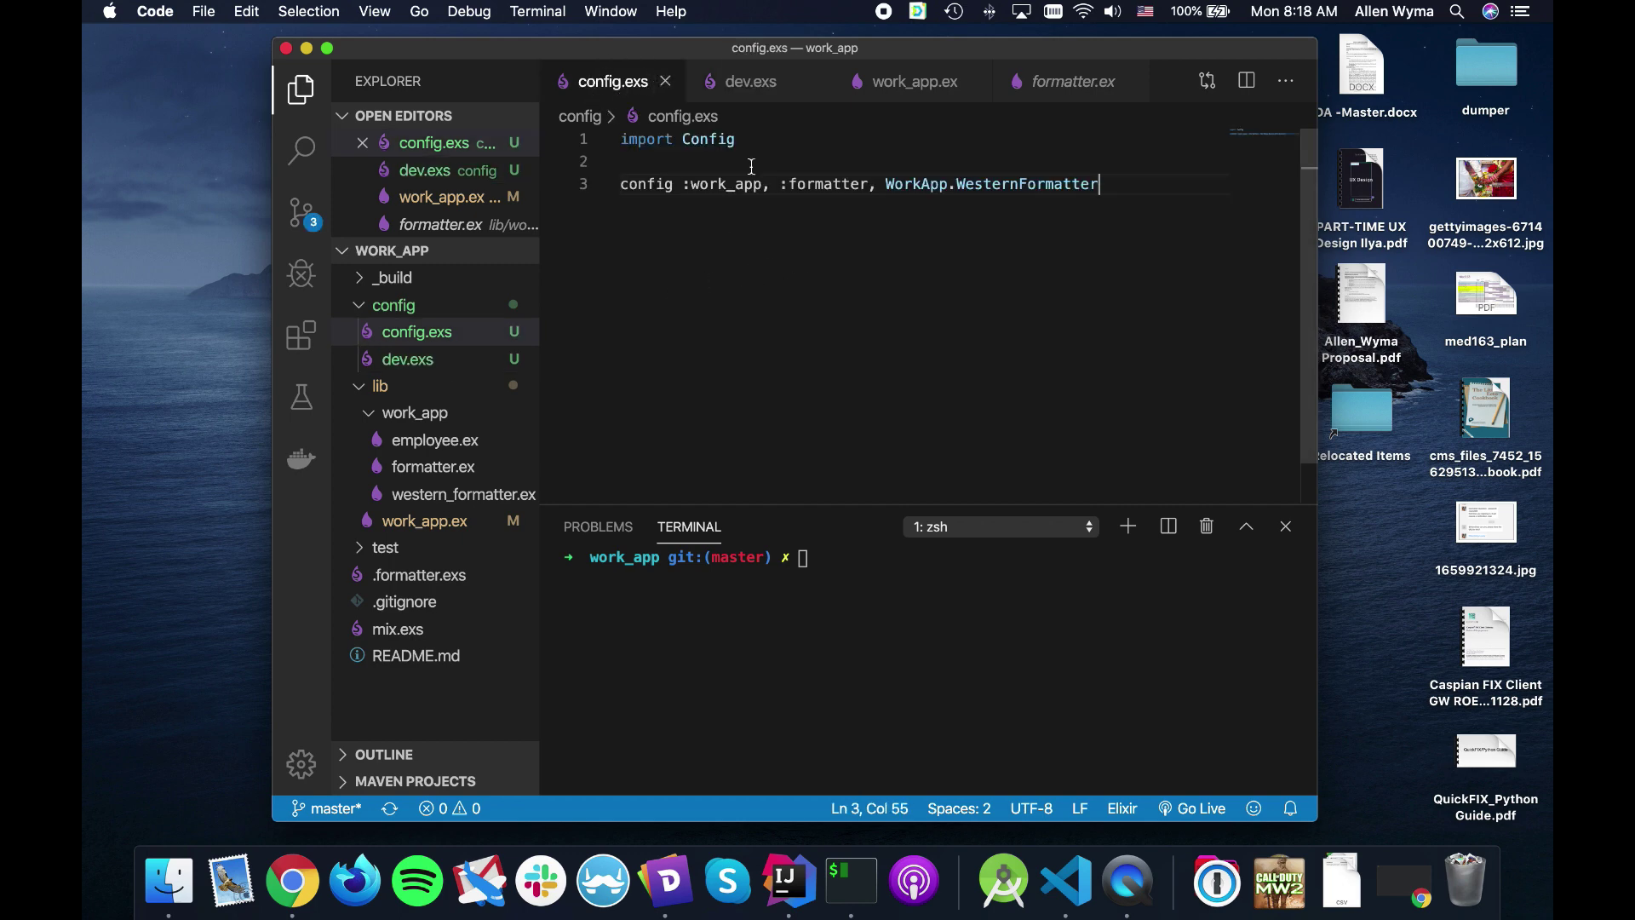
Create lib/work_app/chinese_formatter.ex and paste in the WesternFormatter module code.
{"action": "right_click", "coordinate": [405, 417]}
{"action": "left_click", "coordinate": [485, 416]}
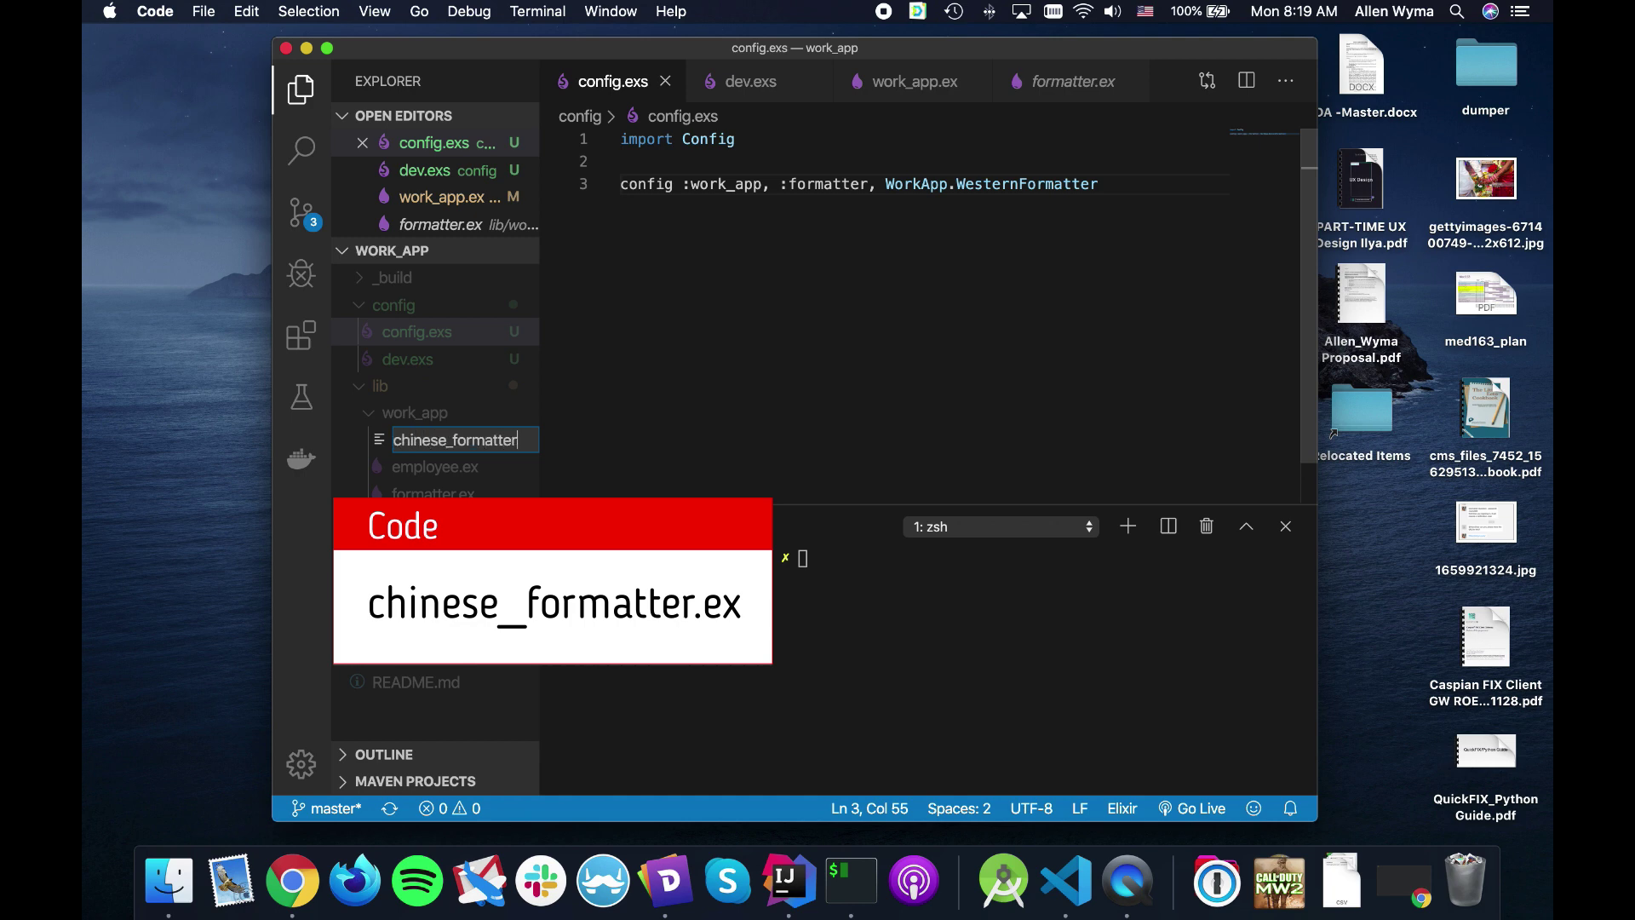
{"action": "type", "text": "ex"}
{"action": "key", "text": "Return"}
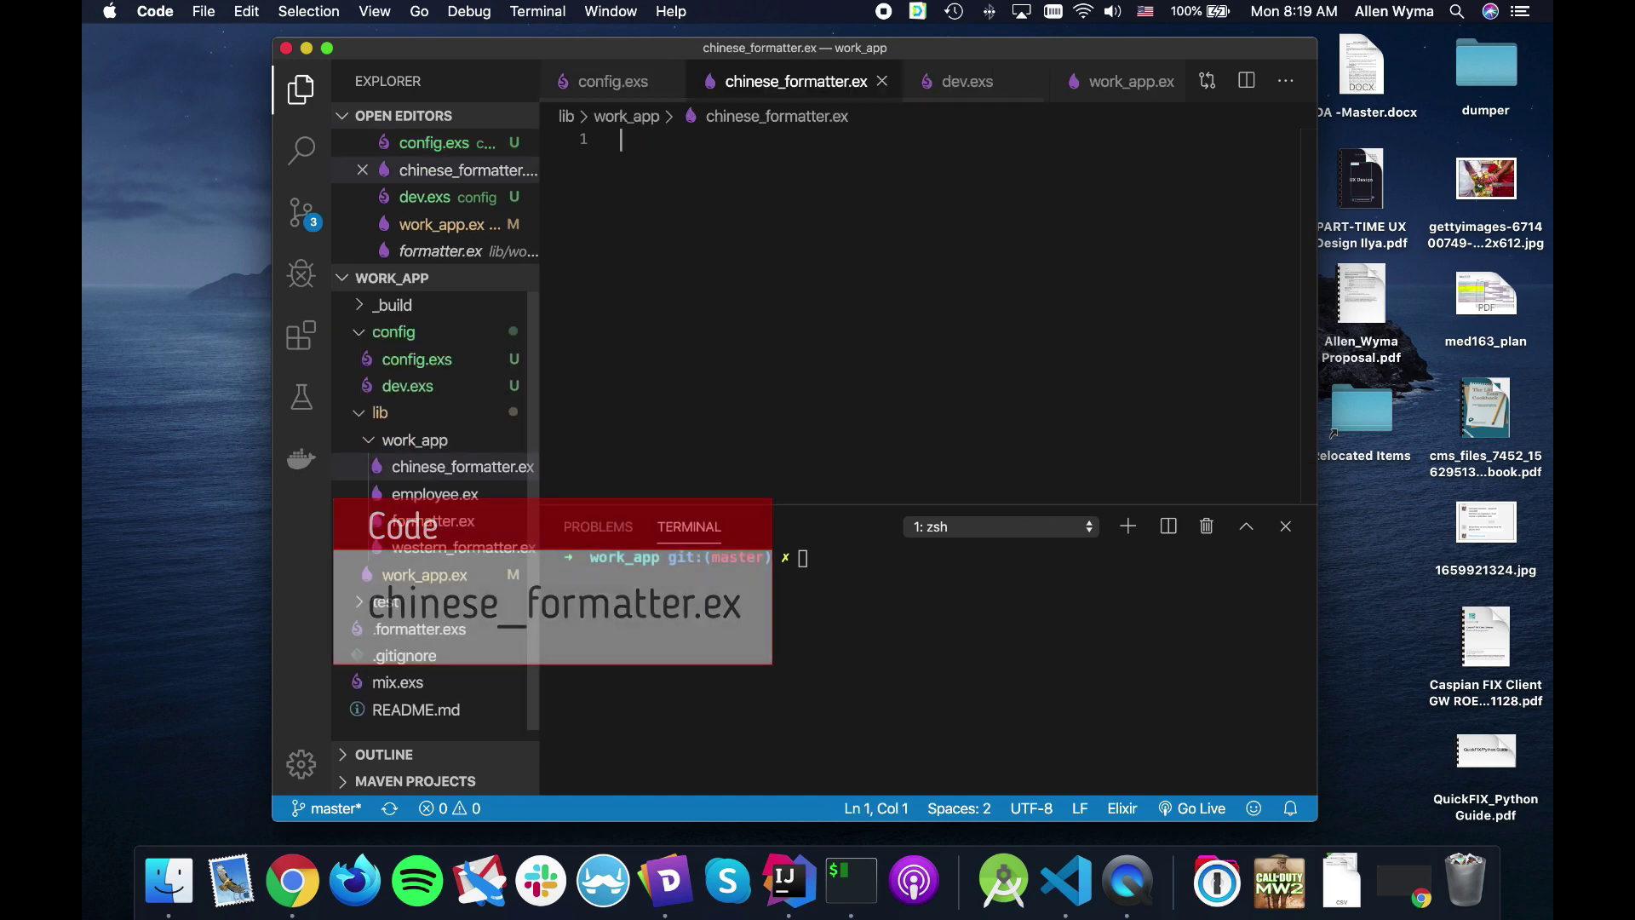
{"action": "left_click", "coordinate": [485, 547]}
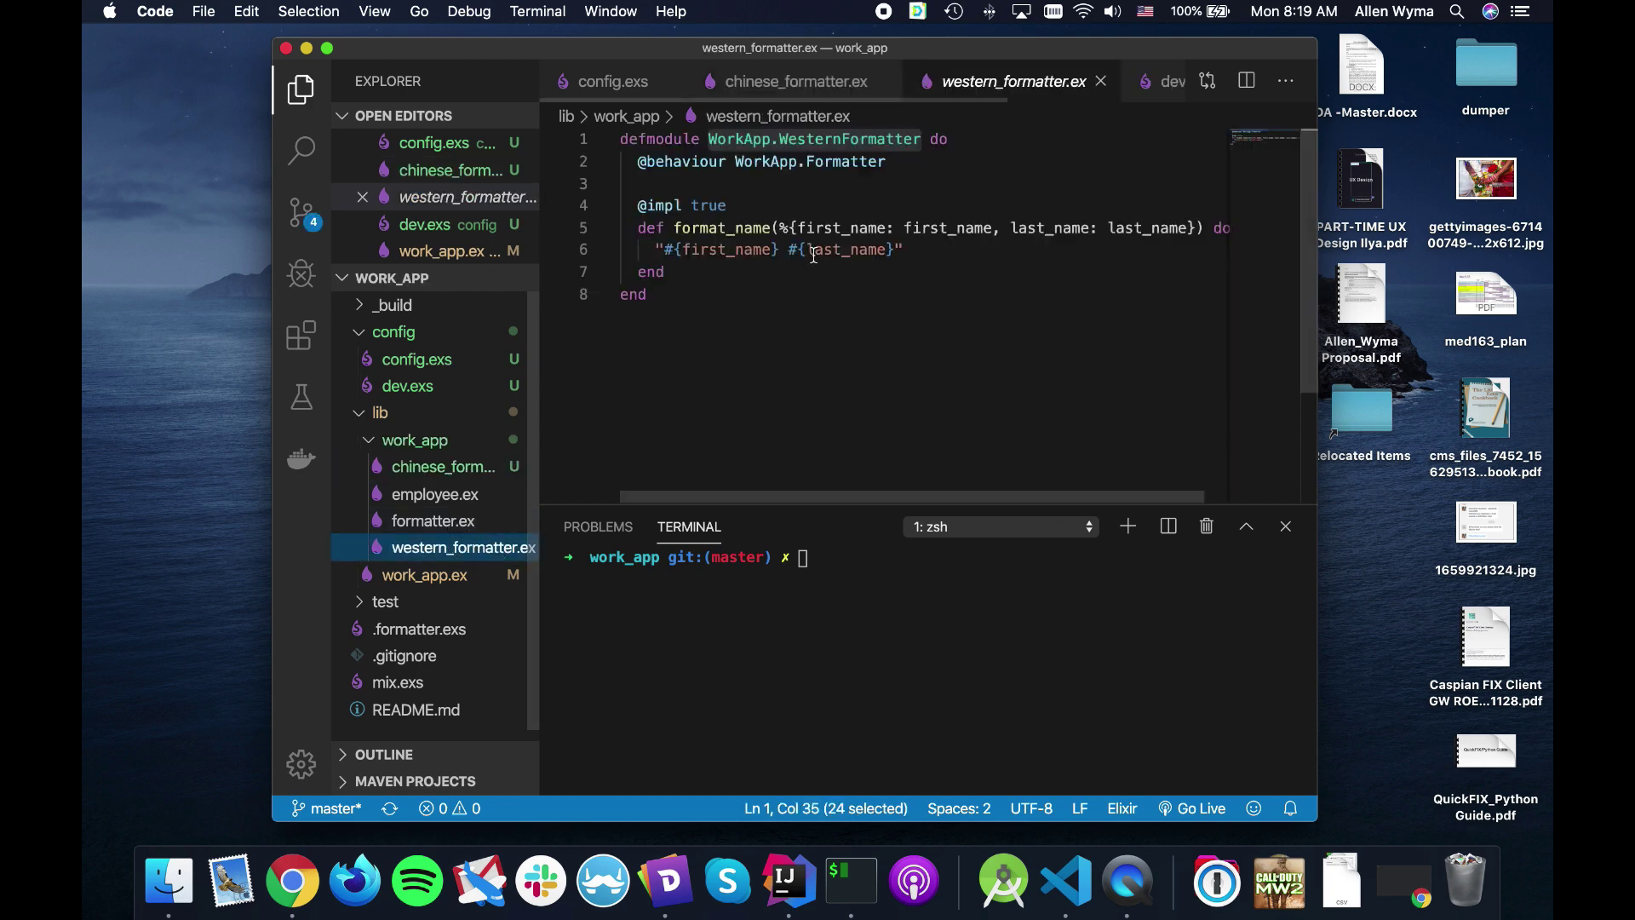
{"action": "key", "text": "super+a"}
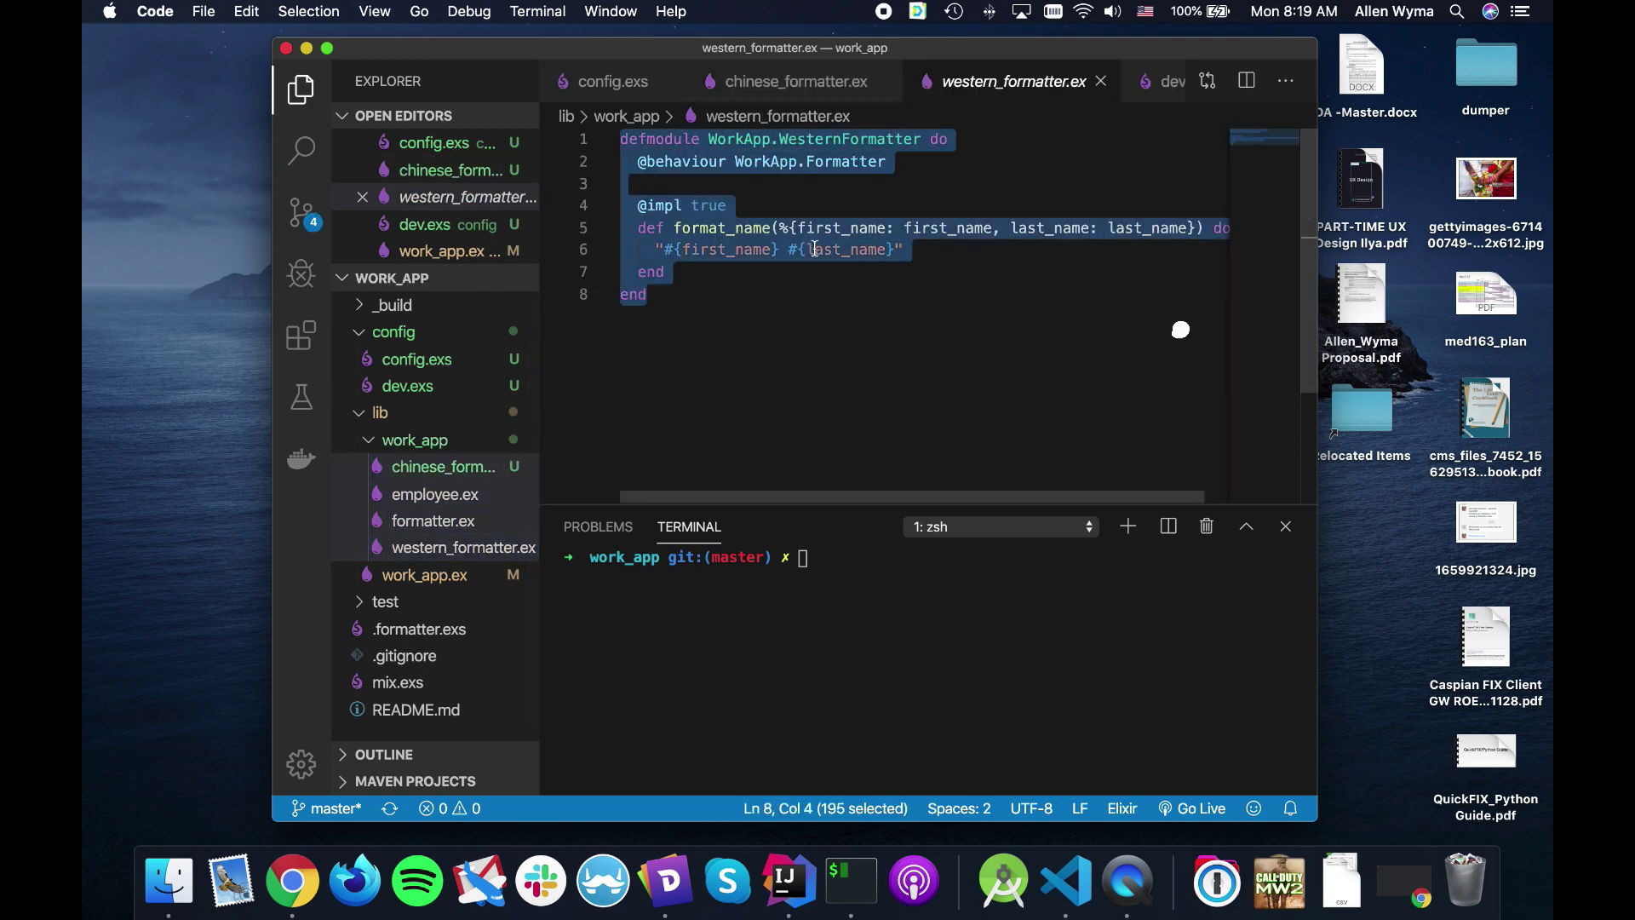
{"action": "key", "text": "super+c"}
{"action": "left_click", "coordinate": [790, 83]}
{"action": "key", "text": "super+v"}
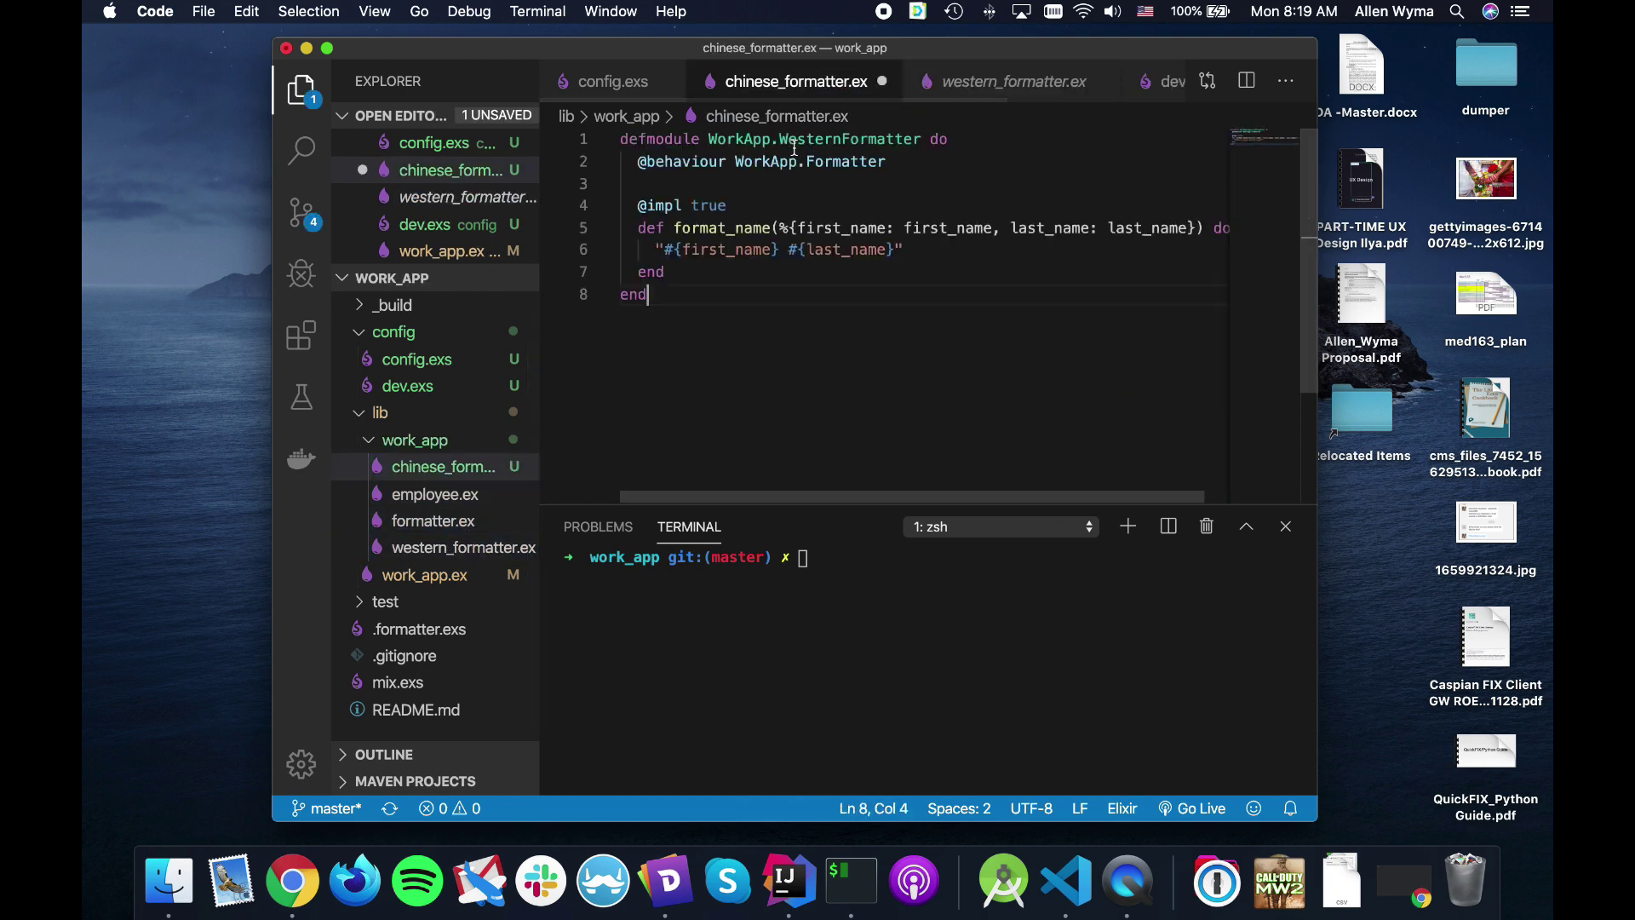
Rename the module to WorkApp.ChineseFormatter, move last_name before first_name, and save.
{"action": "left_click", "coordinate": [840, 141]}
{"action": "key", "text": "BackSpace"}
{"action": "key", "text": "BackSpace"}
{"action": "key", "text": "BackSpace"}
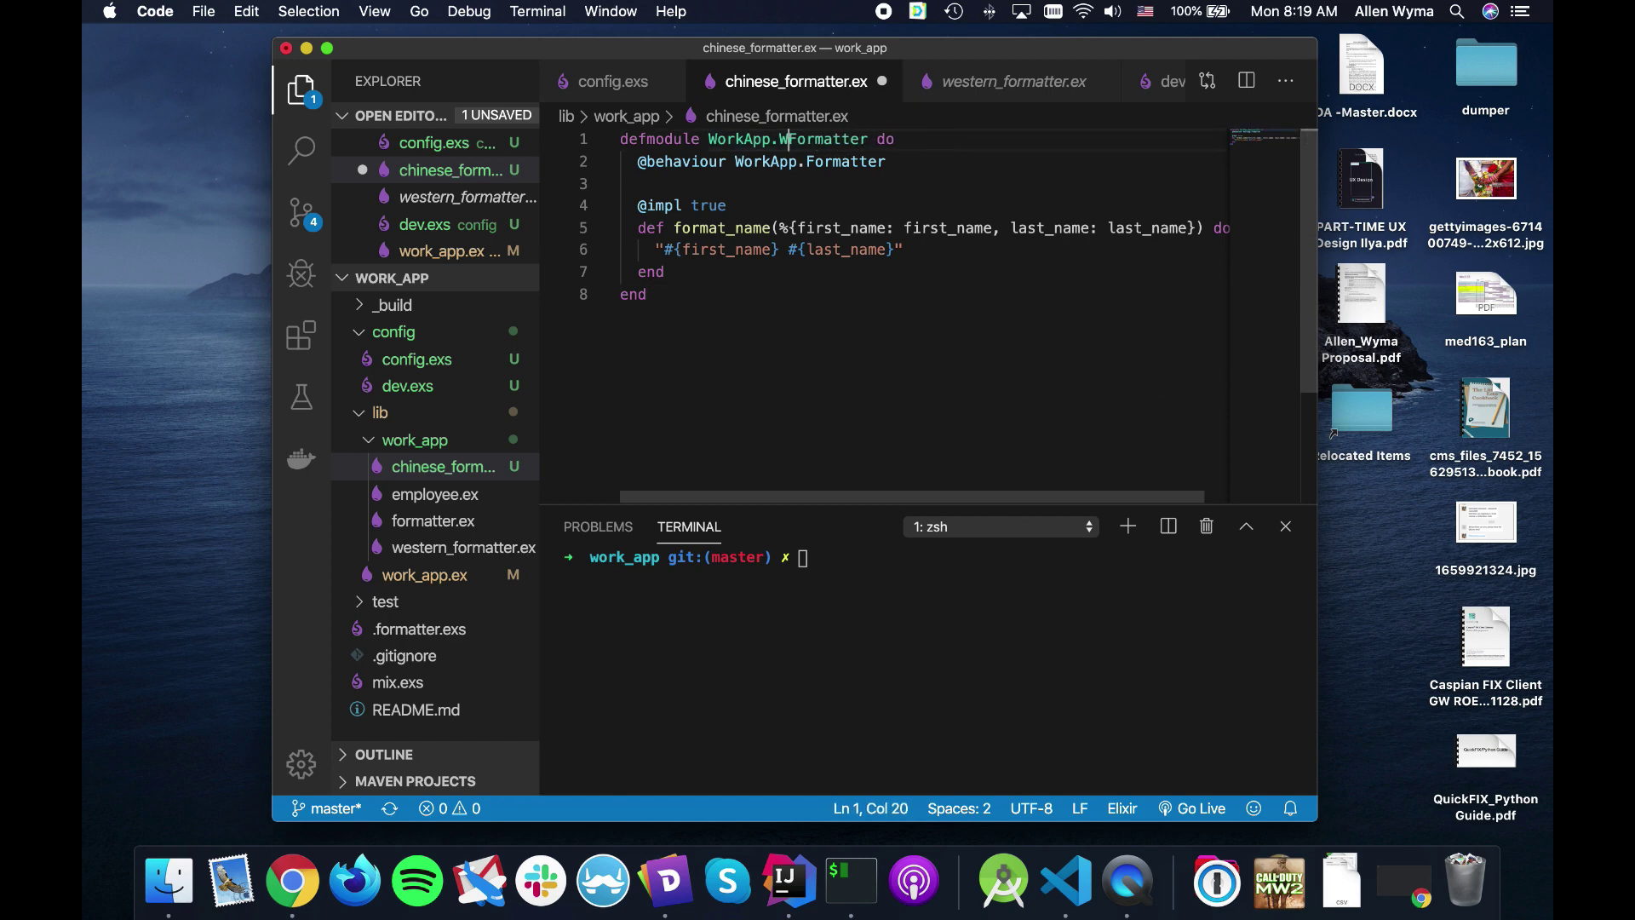
{"action": "type", "text": "Chinese"}
{"action": "key", "text": "super+s"}
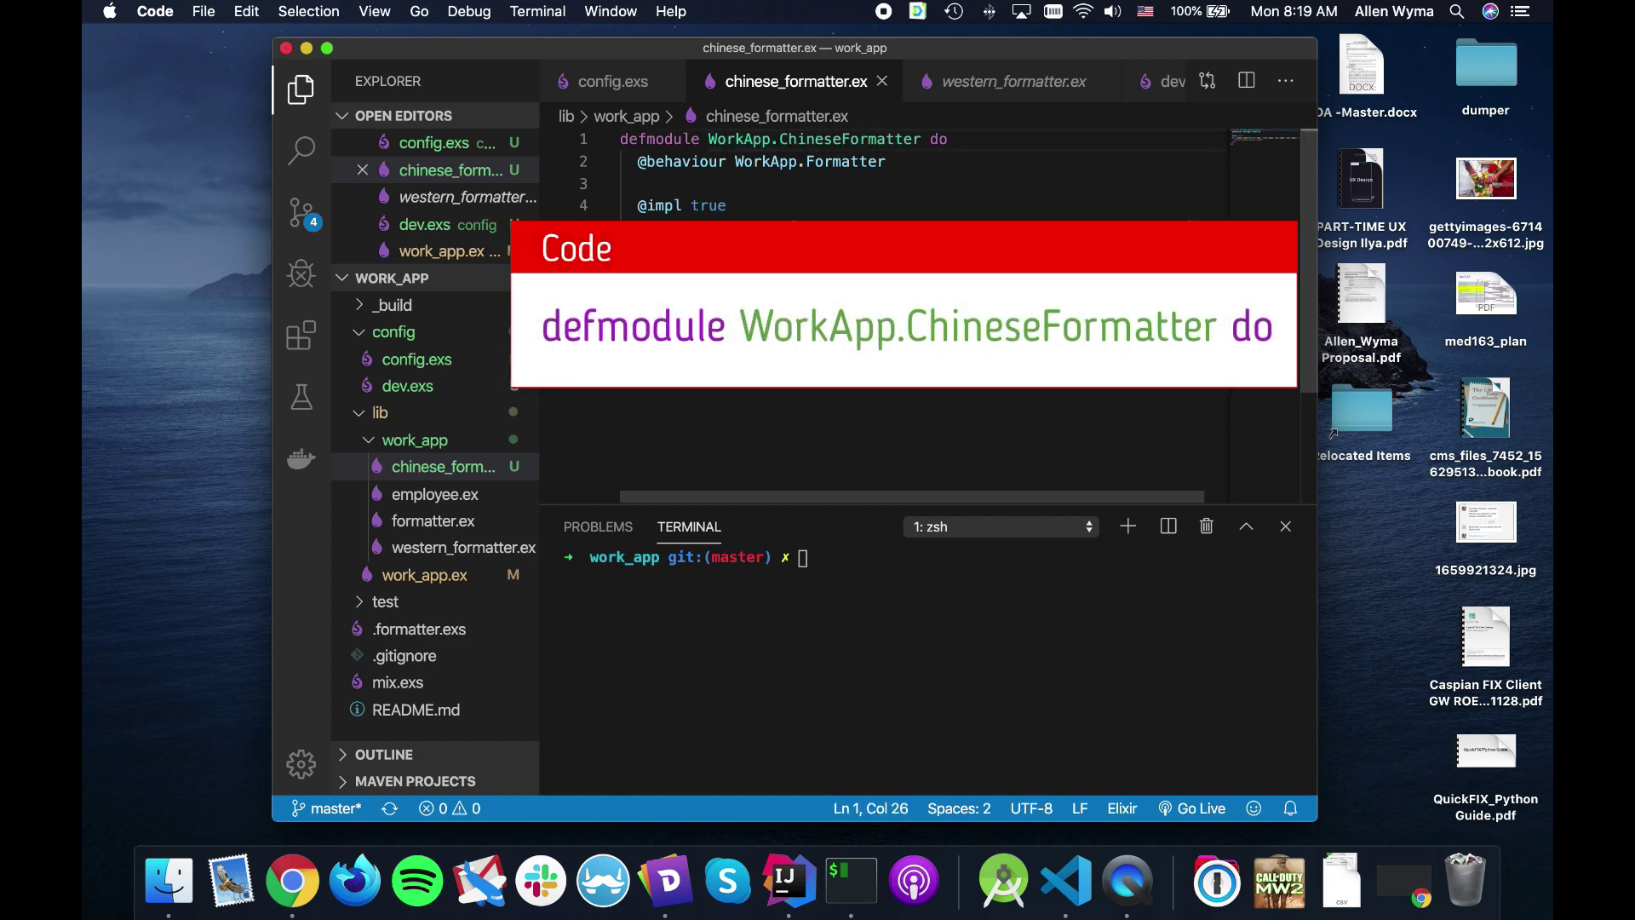
{"action": "left_click_drag", "start_coordinate": [898, 249], "coordinate": [788, 249]}
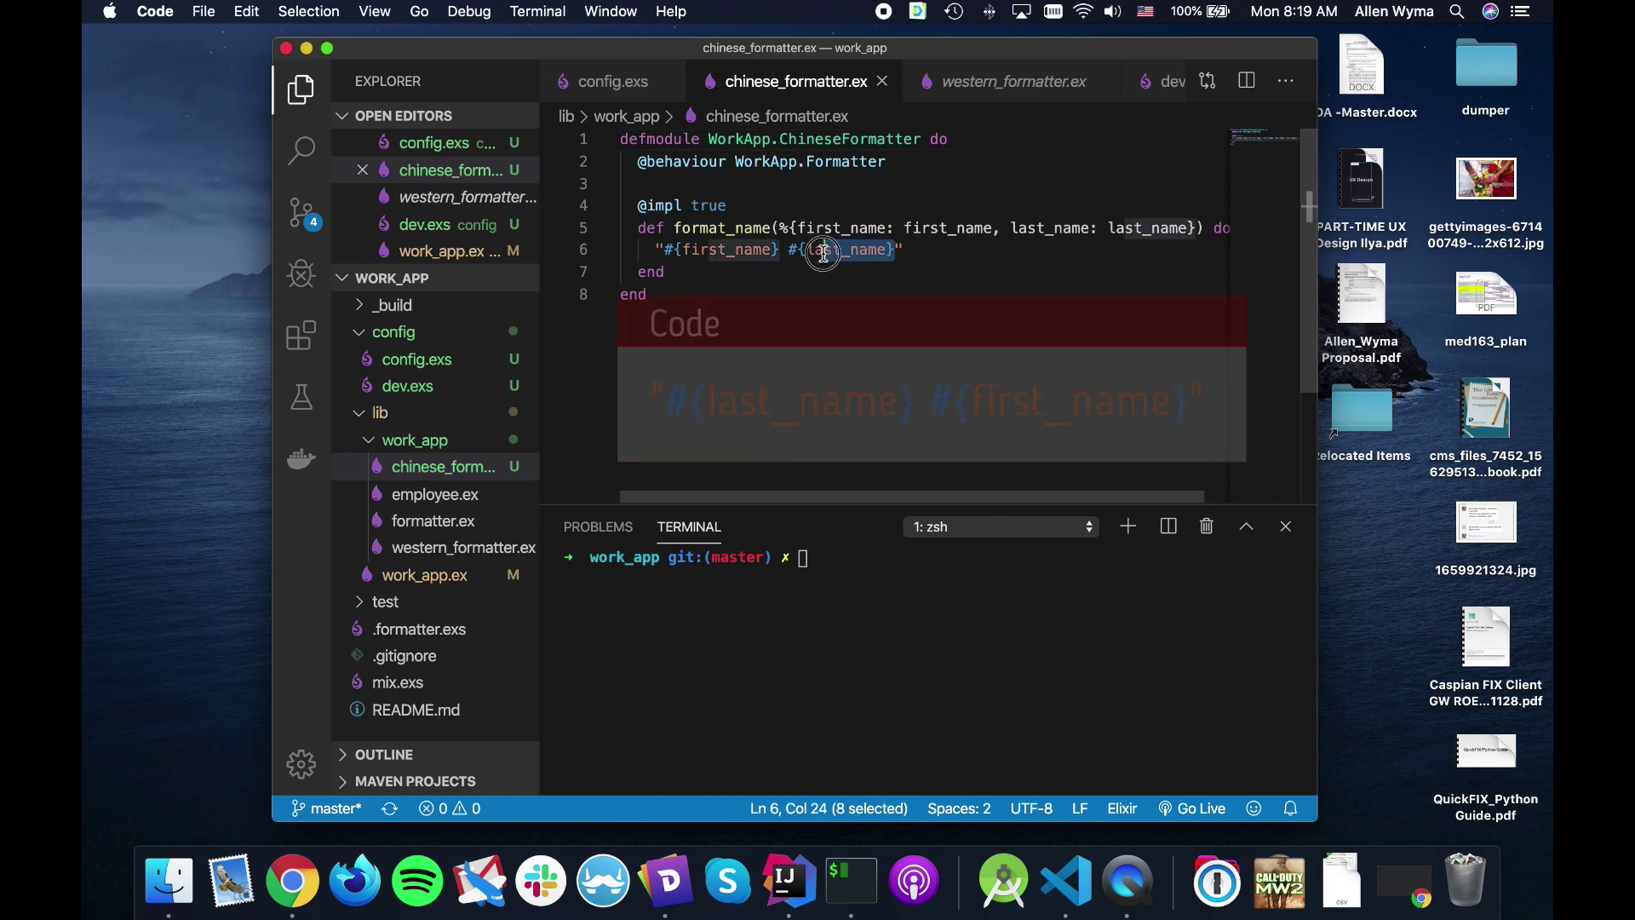
{"action": "key", "text": "BackSpace"}
{"action": "key", "text": "BackSpace"}
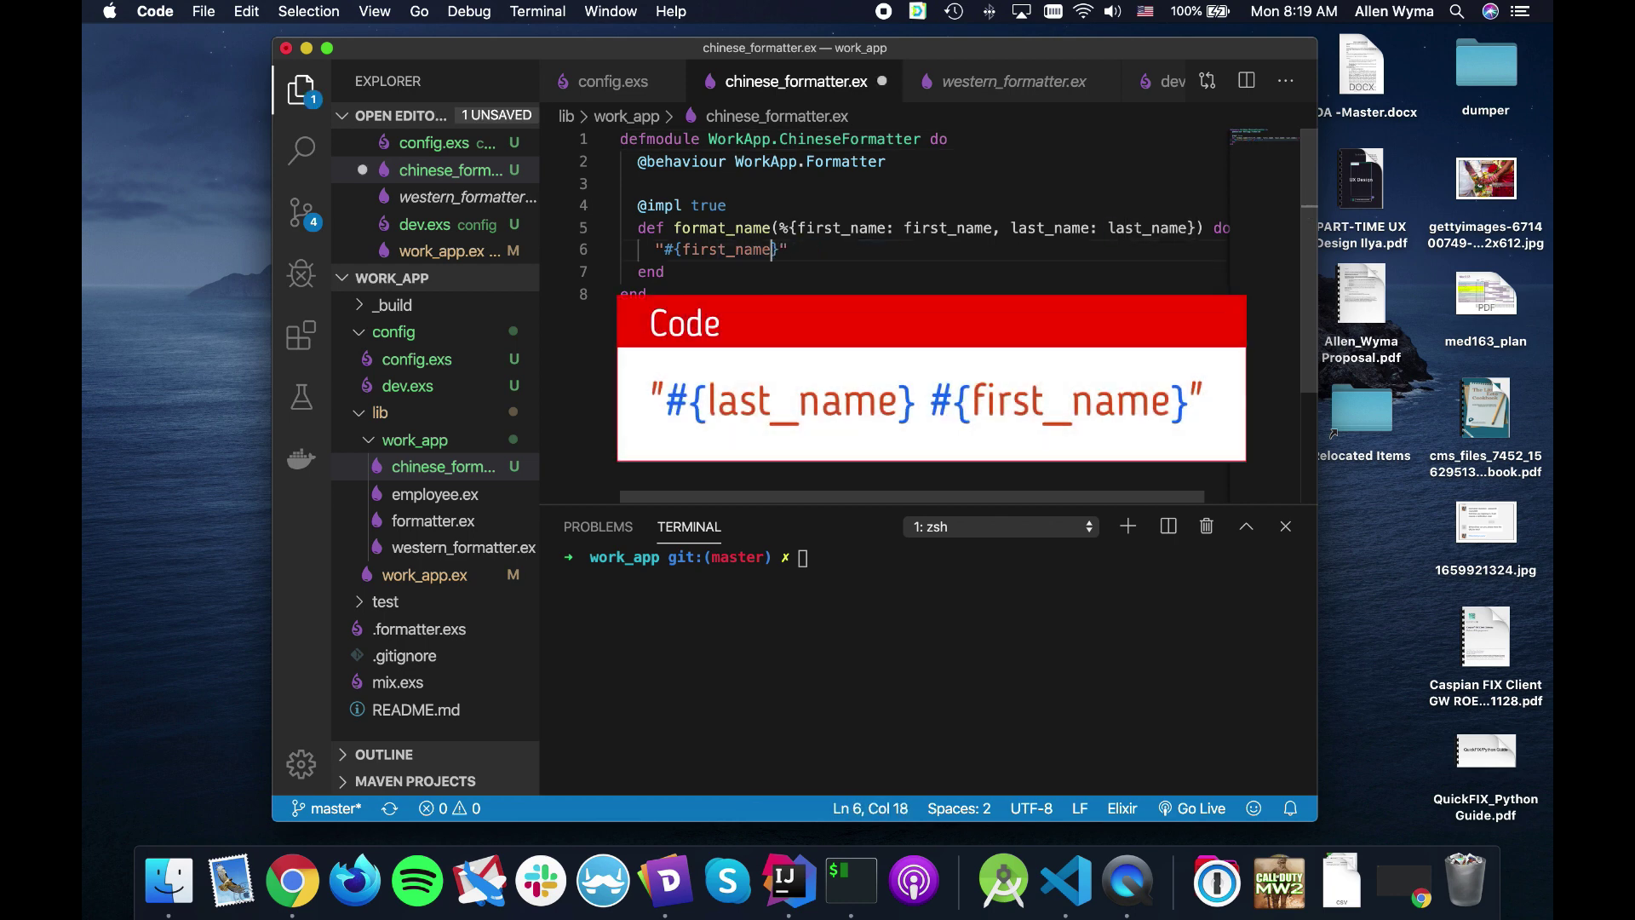
{"action": "key", "text": "Left"}
{"action": "key", "text": "Left"}
{"action": "key", "text": "Left"}
{"action": "key", "text": "super+v"}
{"action": "key", "text": "super+s"}
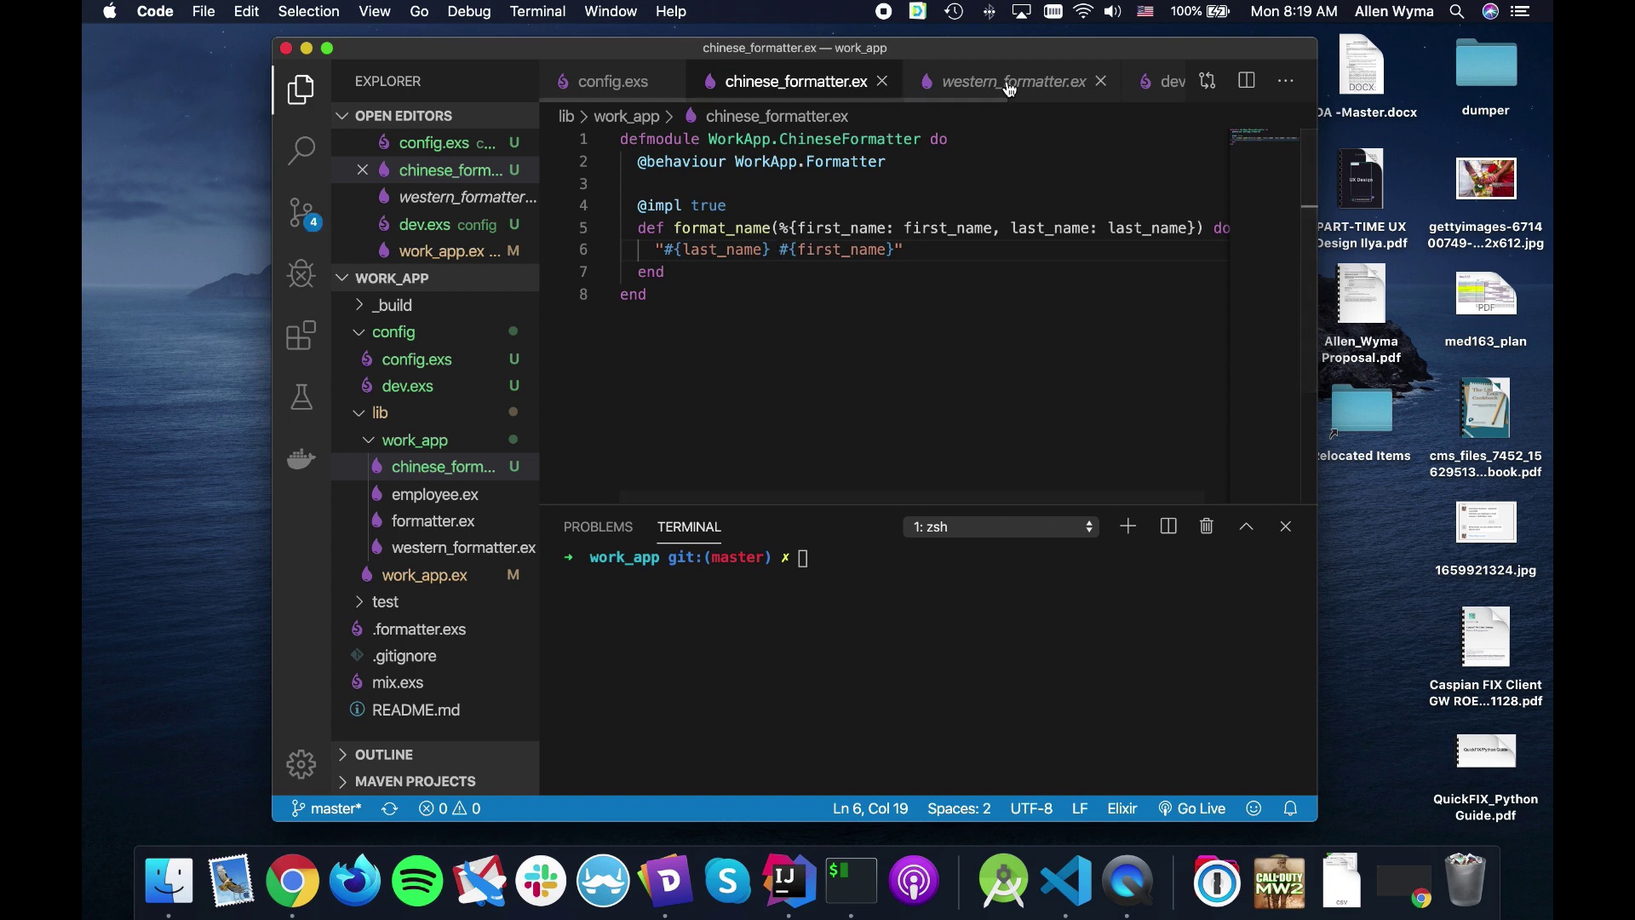
{"action": "left_click", "coordinate": [610, 86]}
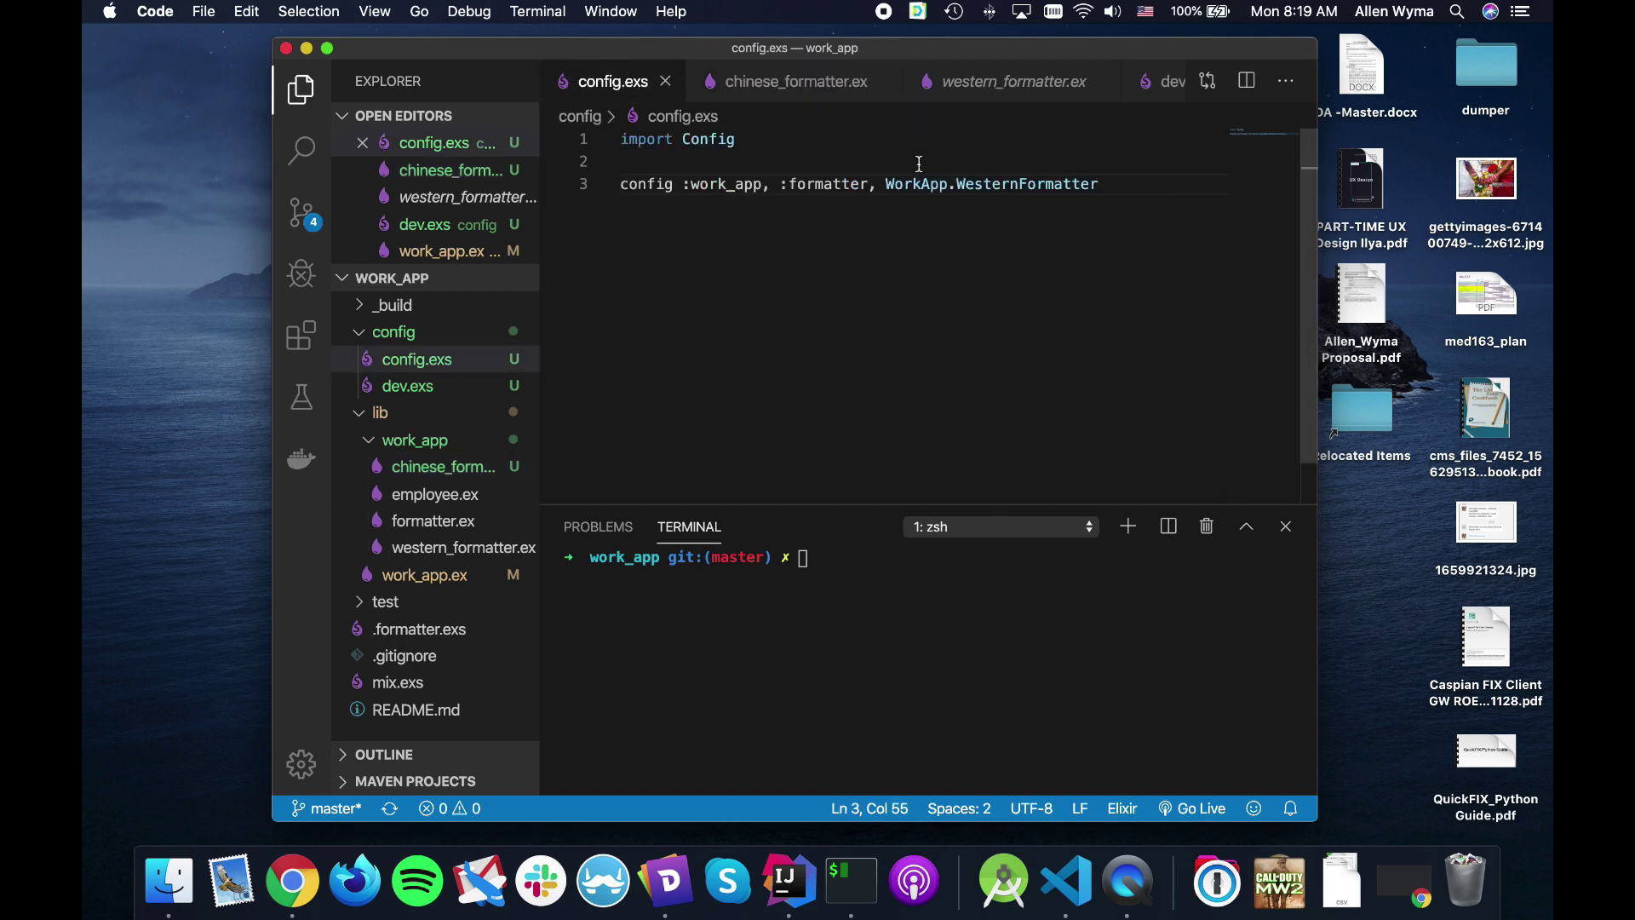
Add import_config "#{Mix.env()}.exs" below the config call and save config.exs.
{"action": "key", "text": "Return"}
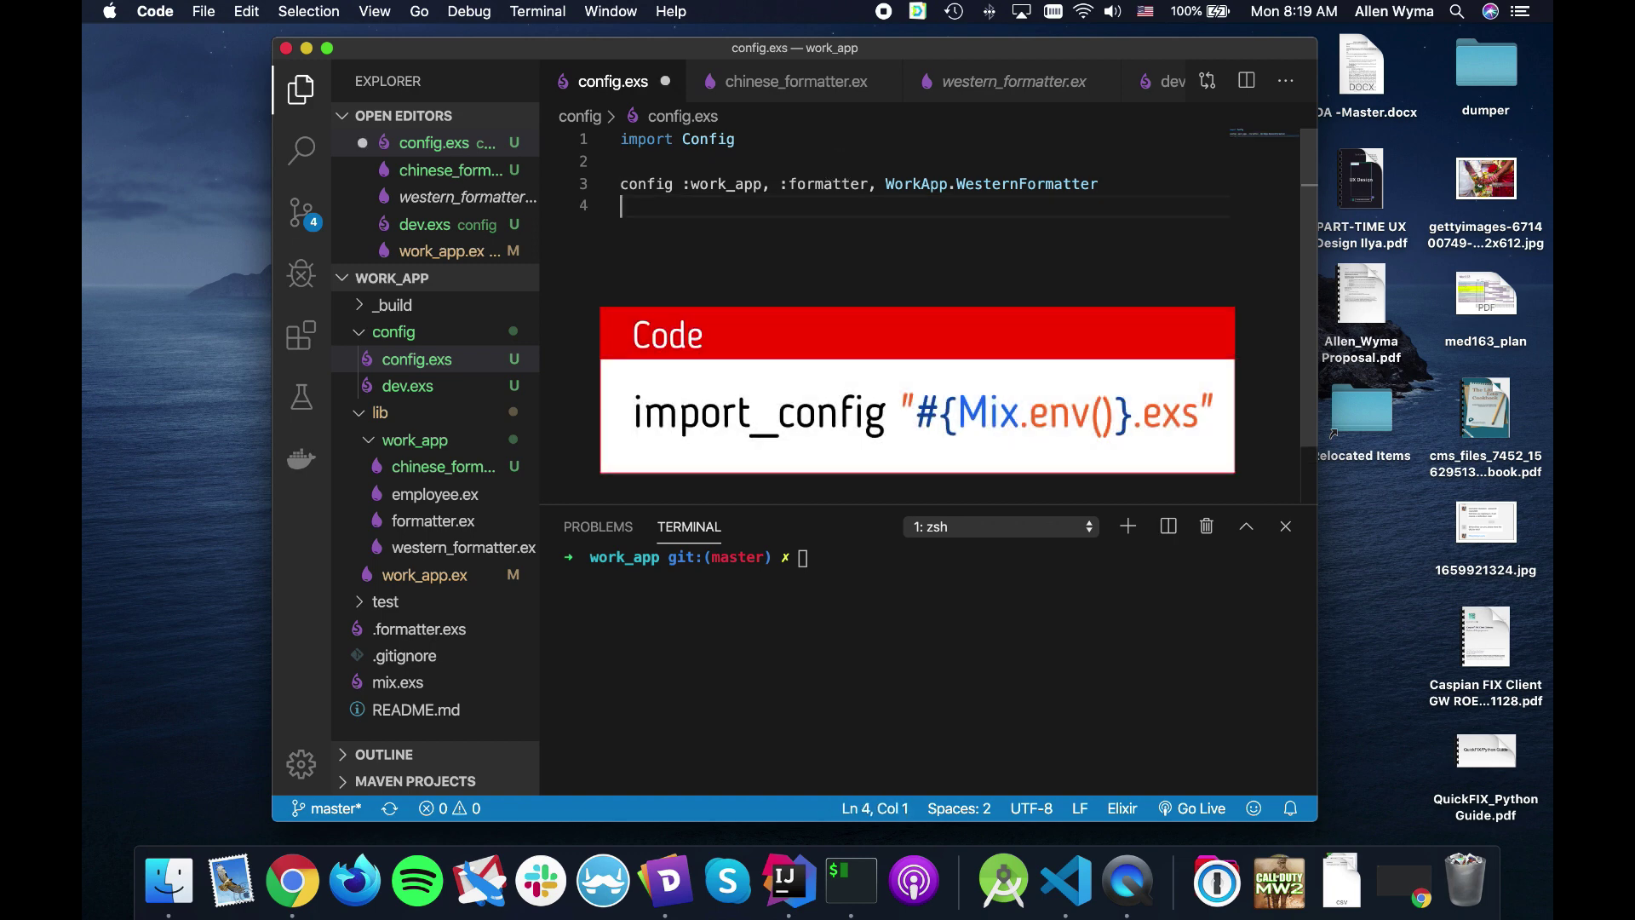
{"action": "key", "text": "Return"}
{"action": "type", "text": "impor"}
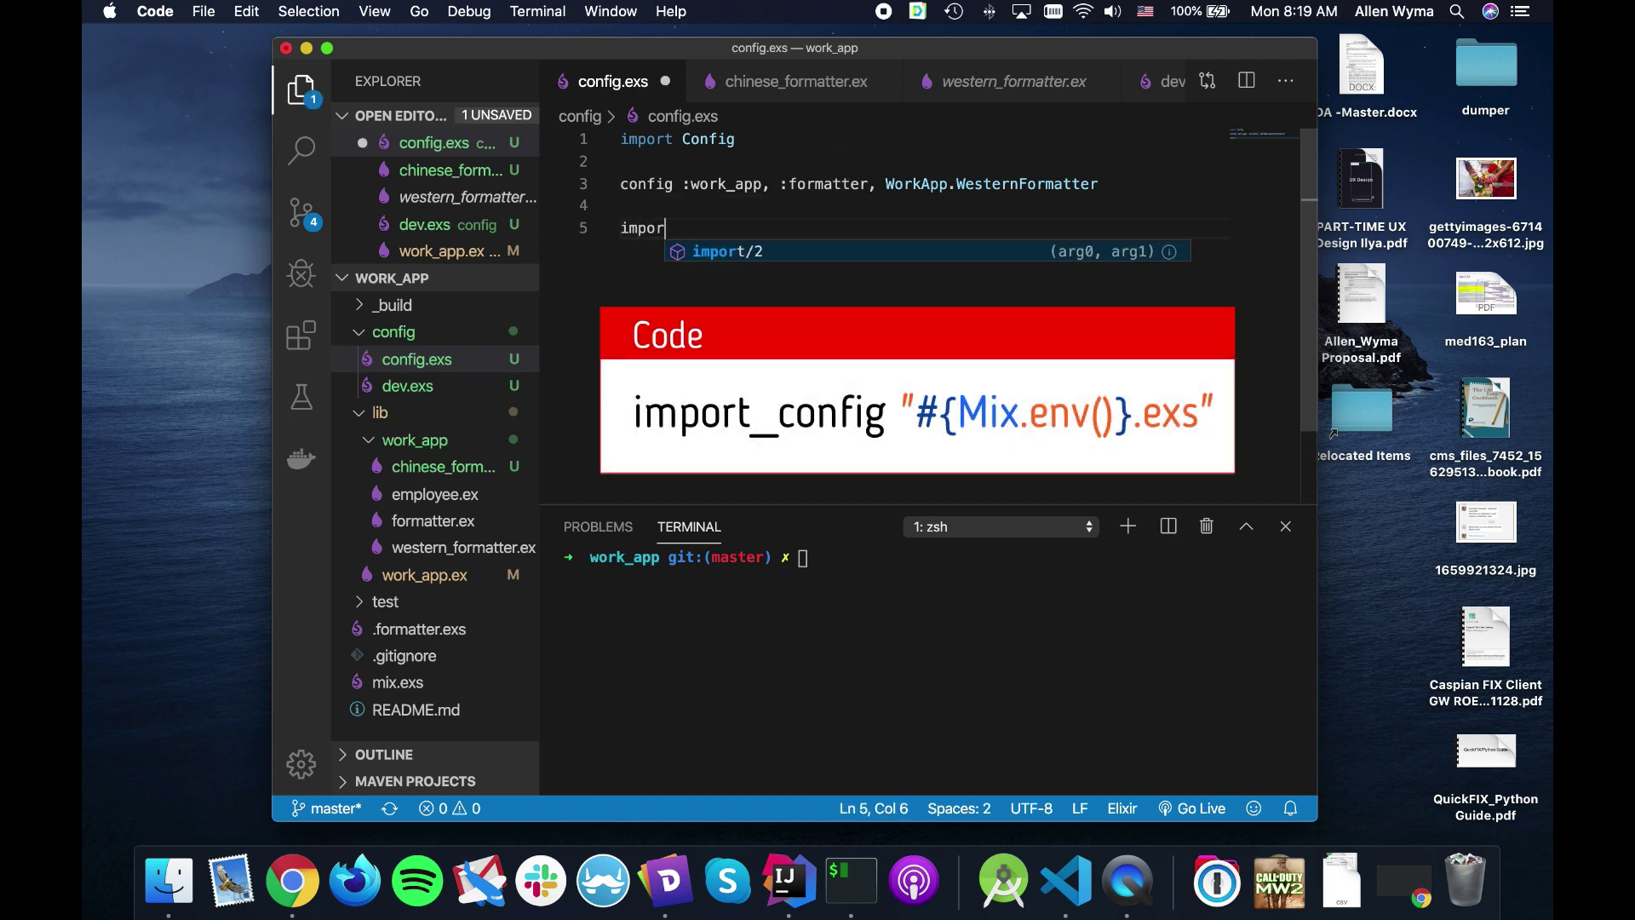
{"action": "type", "text": "t_config \""}
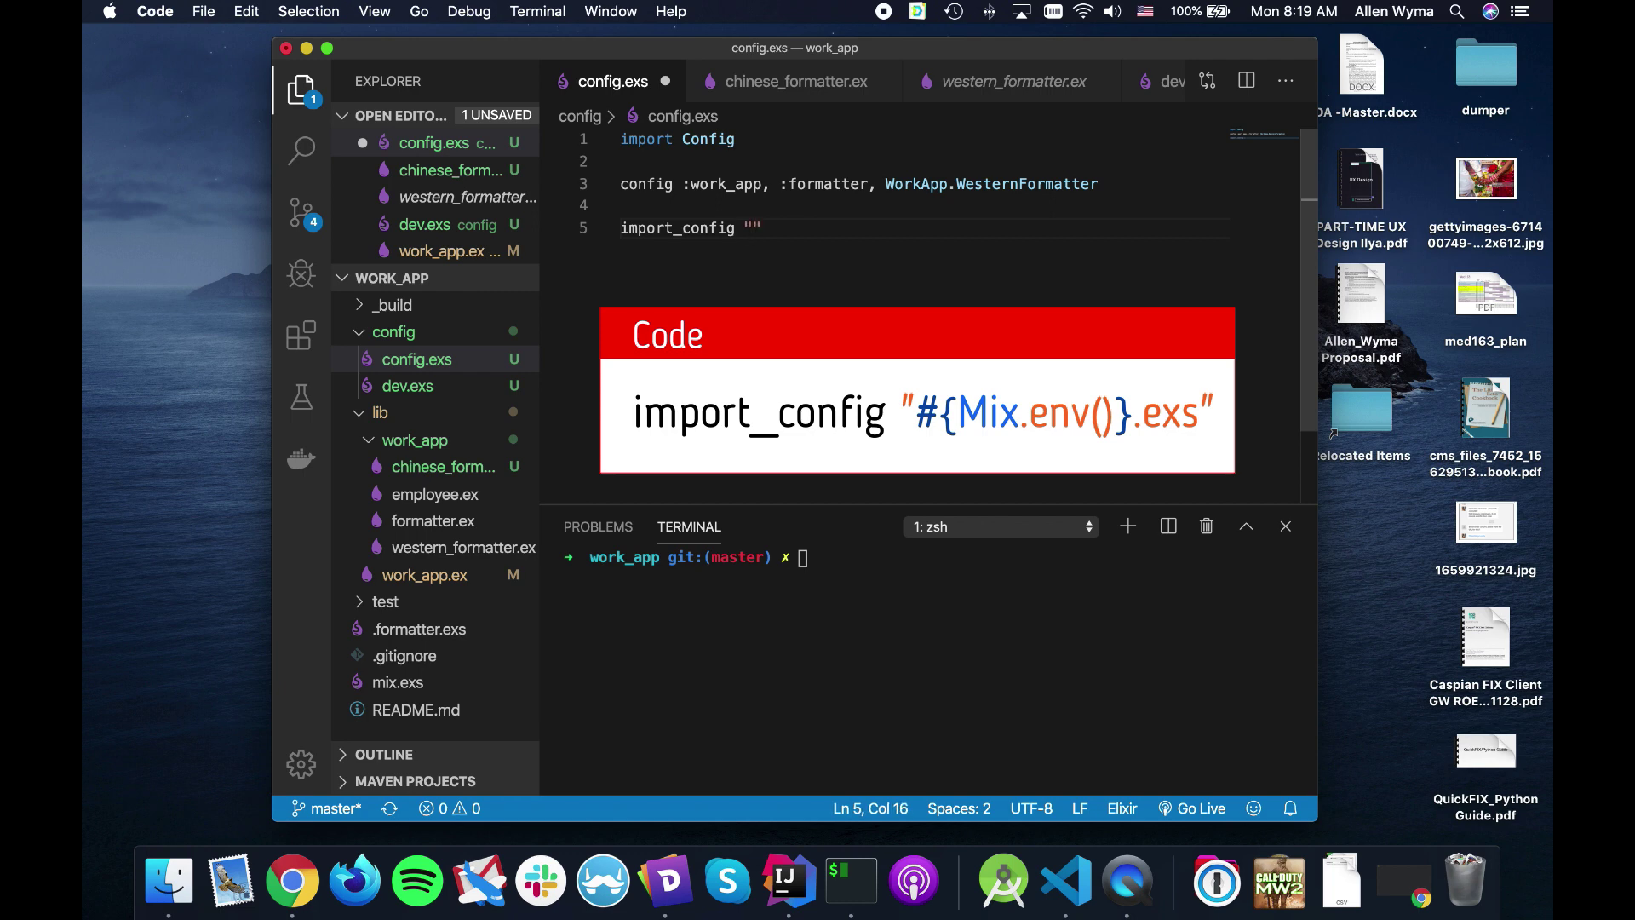
{"action": "type", "text": "#{i"}
{"action": "type", "text": "x.e"}
{"action": "key", "text": "BackSpace"}
{"action": "key", "text": "BackSpace"}
{"action": "key", "text": "BackSpace"}
{"action": "key", "text": "BackSpace"}
{"action": "type", "text": "Mix"}
{"action": "type", "text": ".env()"}
{"action": "type", "text": "}."}
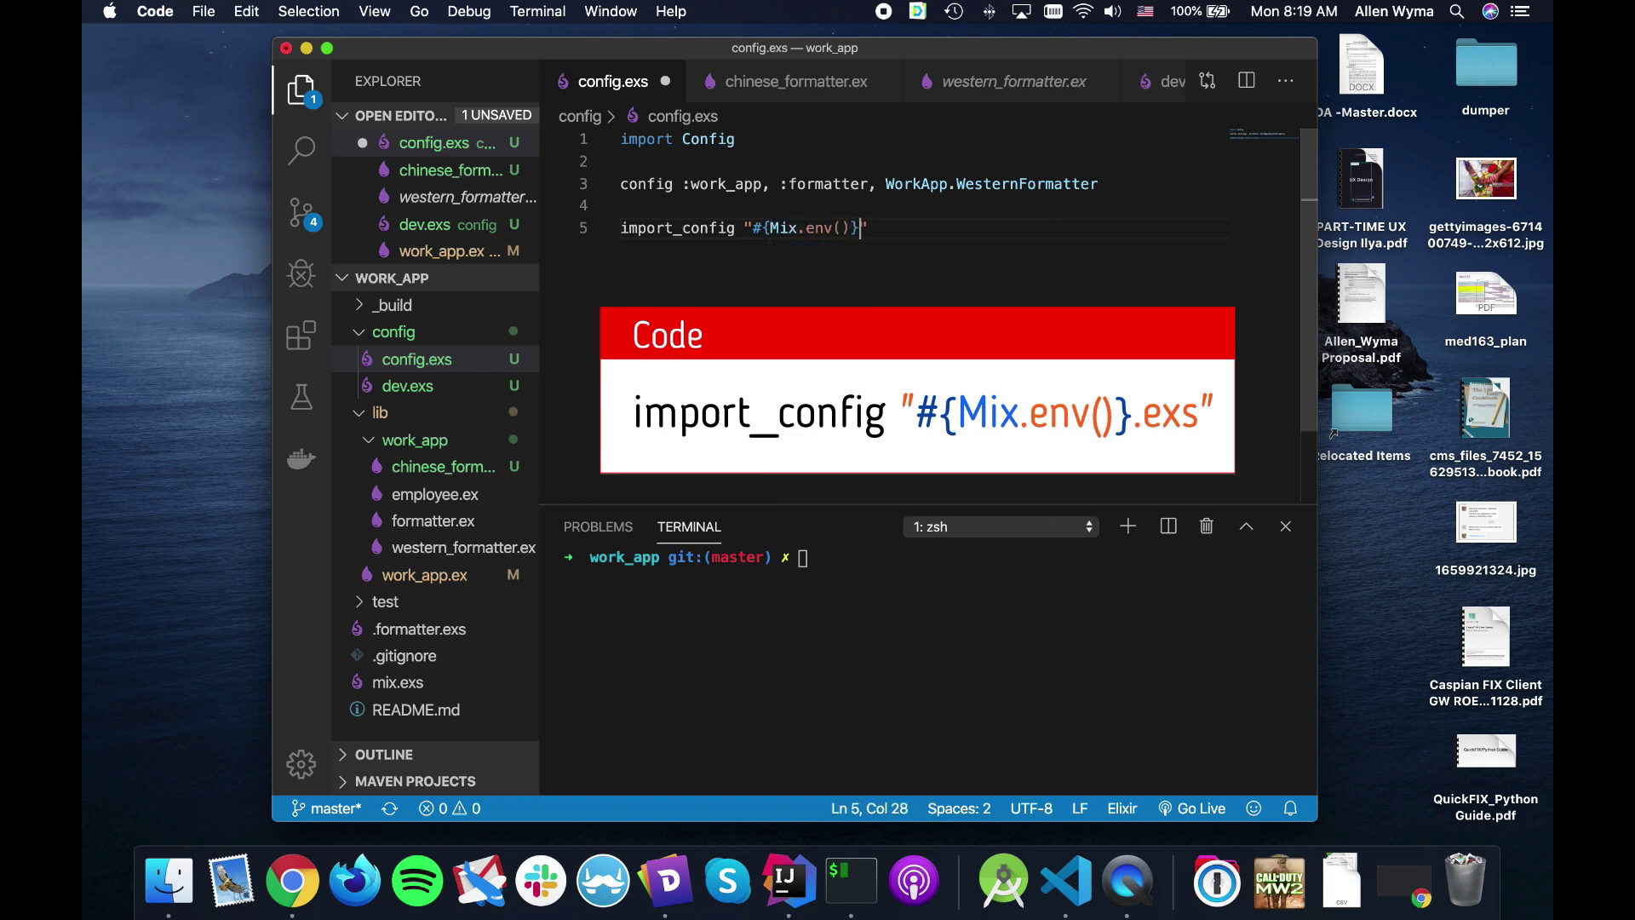
{"action": "type", "text": "exs"}
{"action": "key", "text": "super+s"}
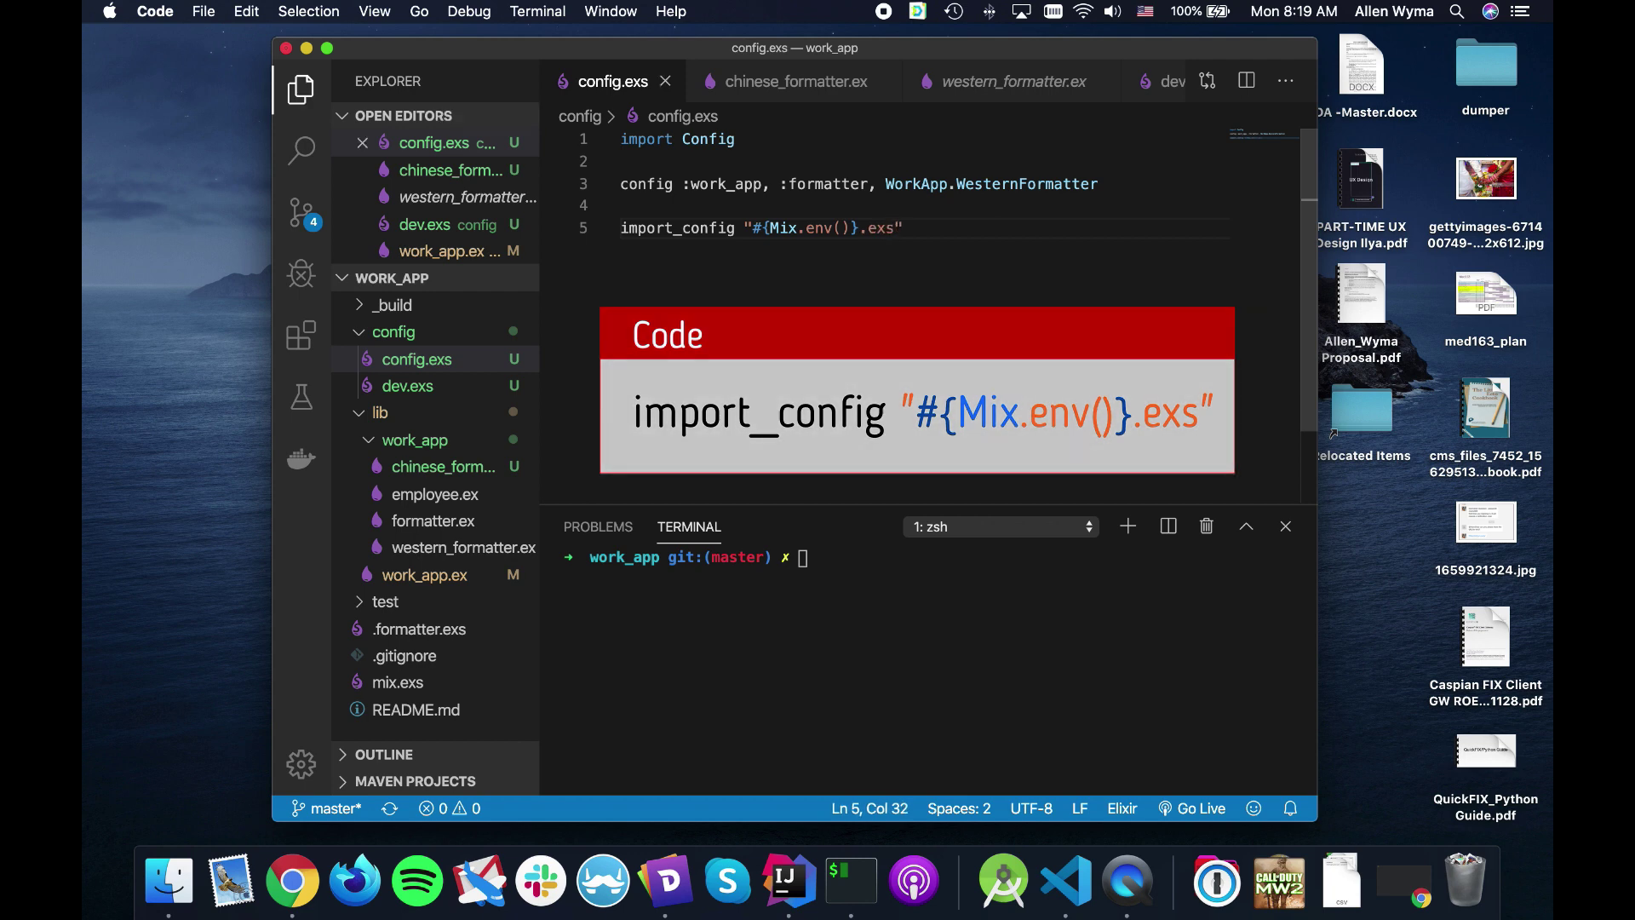
{"action": "key", "text": "Right"}
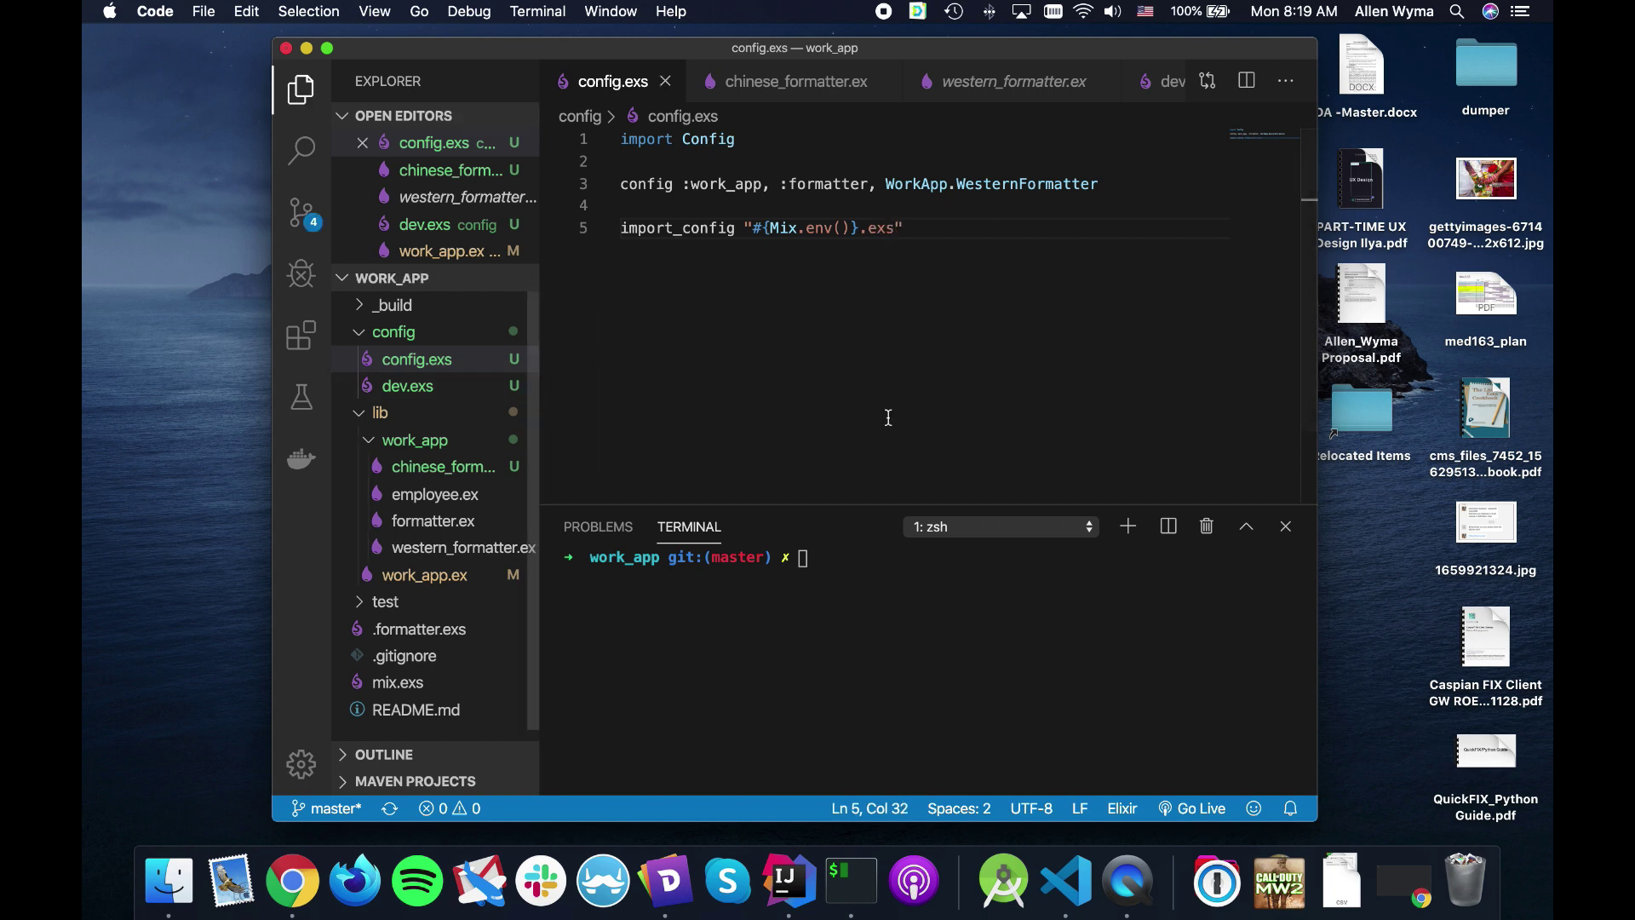
{"action": "left_click", "coordinate": [963, 576]}
{"action": "type", "text": "iex -S mix"}
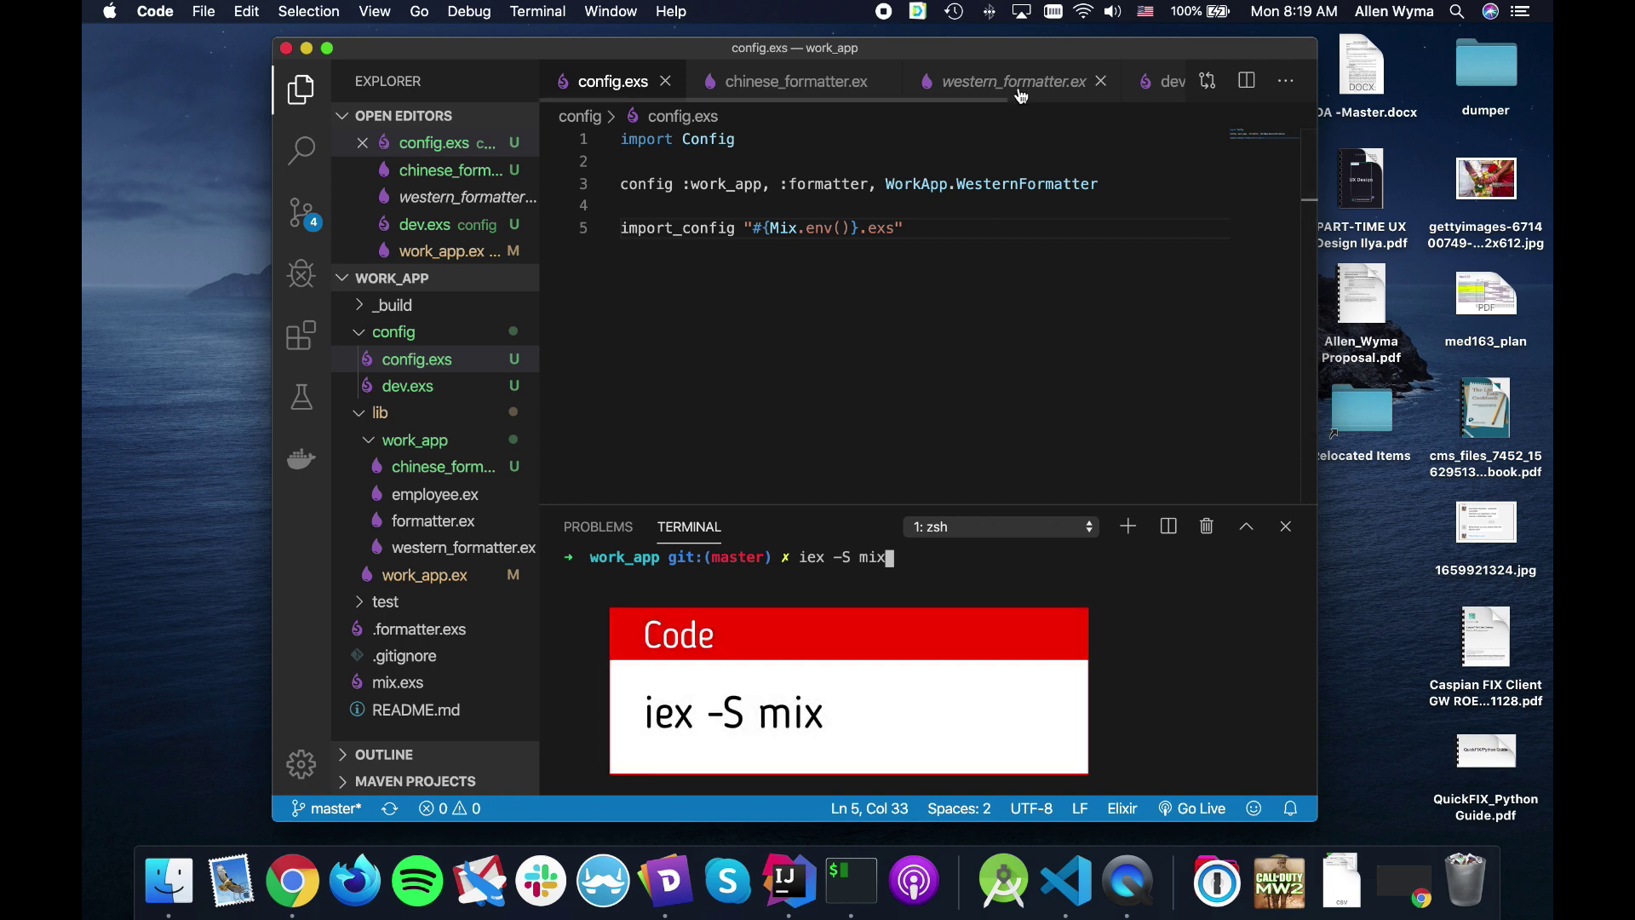
Begin editing dev.exs and close the chinese_formatter.ex and western_formatter.ex tabs.
{"action": "left_click", "coordinate": [422, 386]}
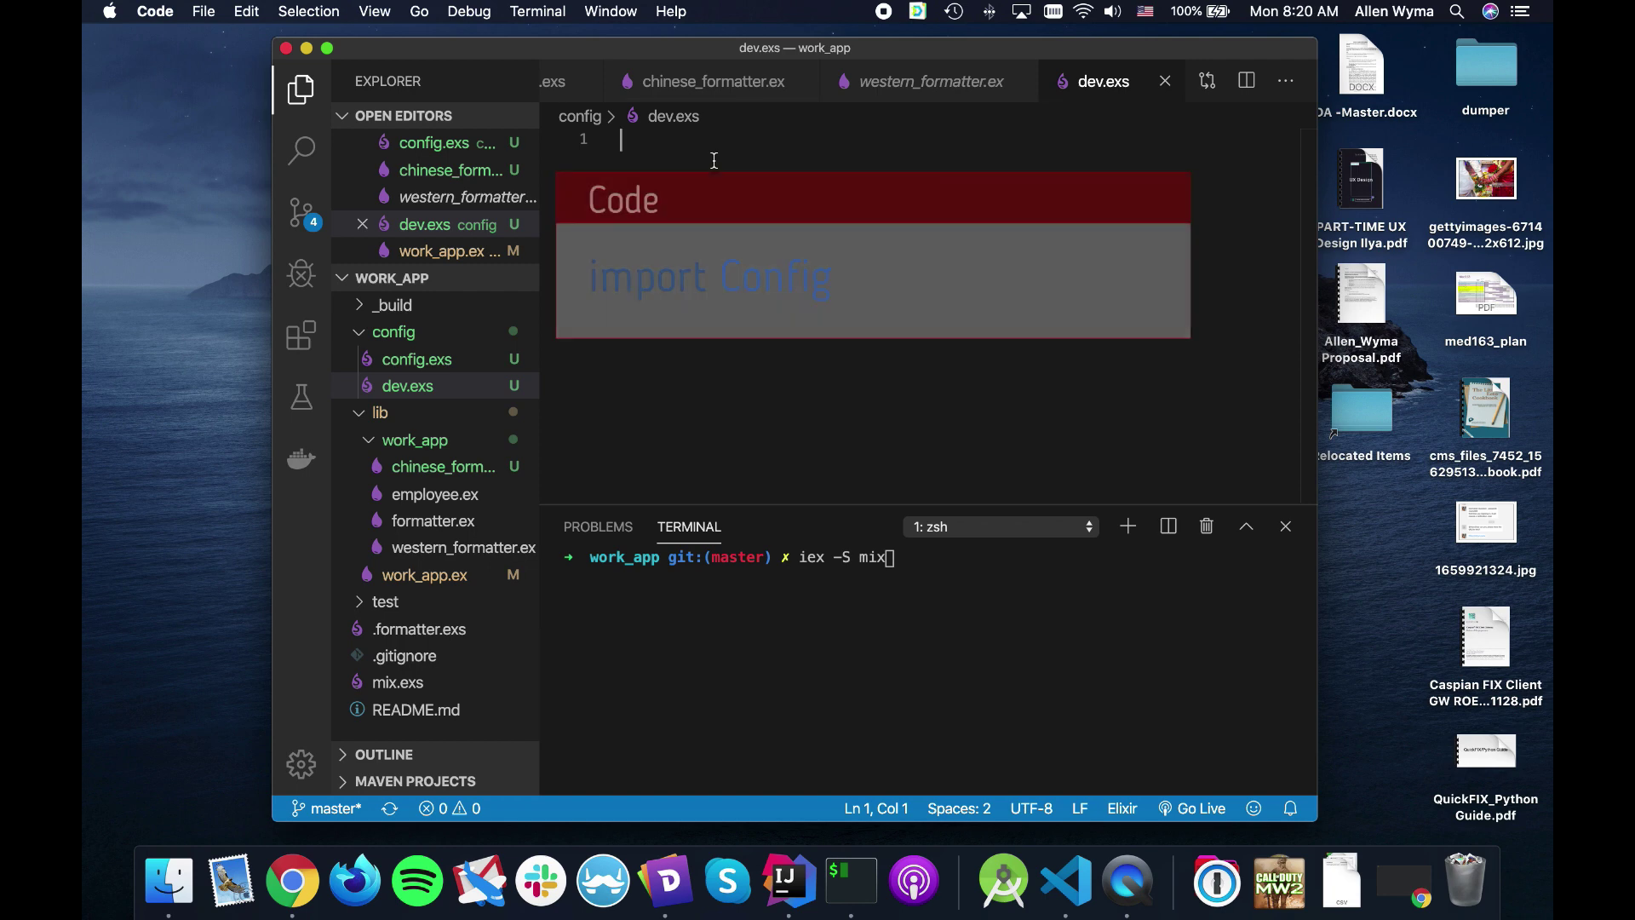
{"action": "type", "text": "config"}
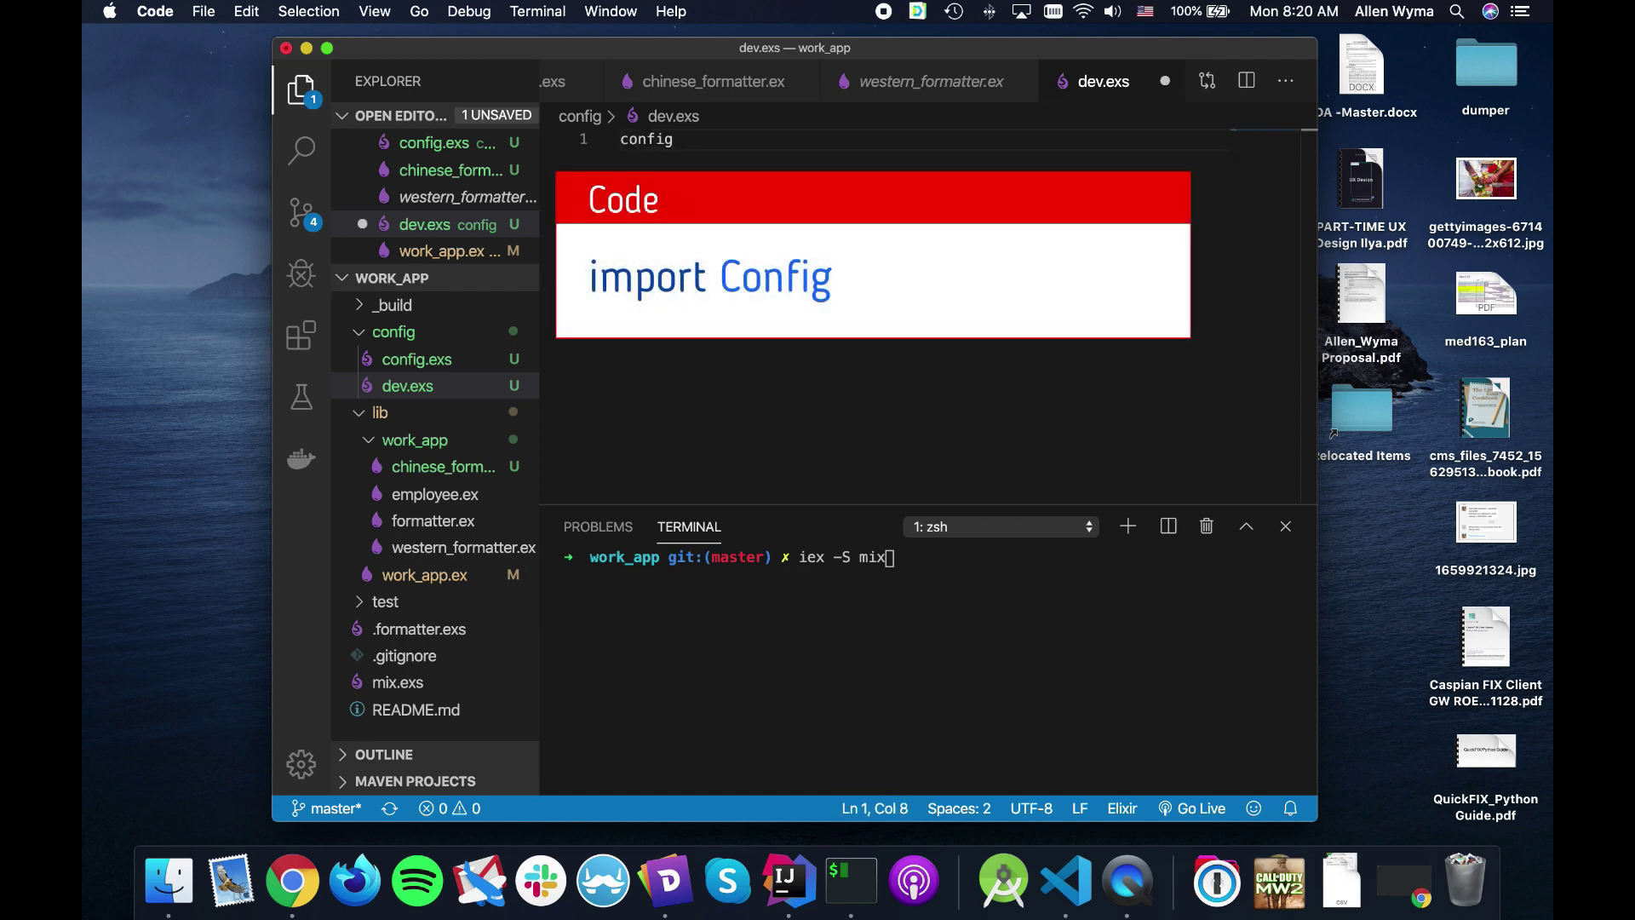
{"action": "key", "text": "BackSpace"}
{"action": "key", "text": "BackSpace"}
{"action": "key", "text": "BackSpace"}
{"action": "key", "text": "BackSpace"}
{"action": "key", "text": "BackSpace"}
{"action": "key", "text": "BackSpace"}
{"action": "type", "text": "import "}
{"action": "type", "text": "Config"}
{"action": "key", "text": "Return"}
{"action": "key", "text": "Return"}
{"action": "type", "text": "c"}
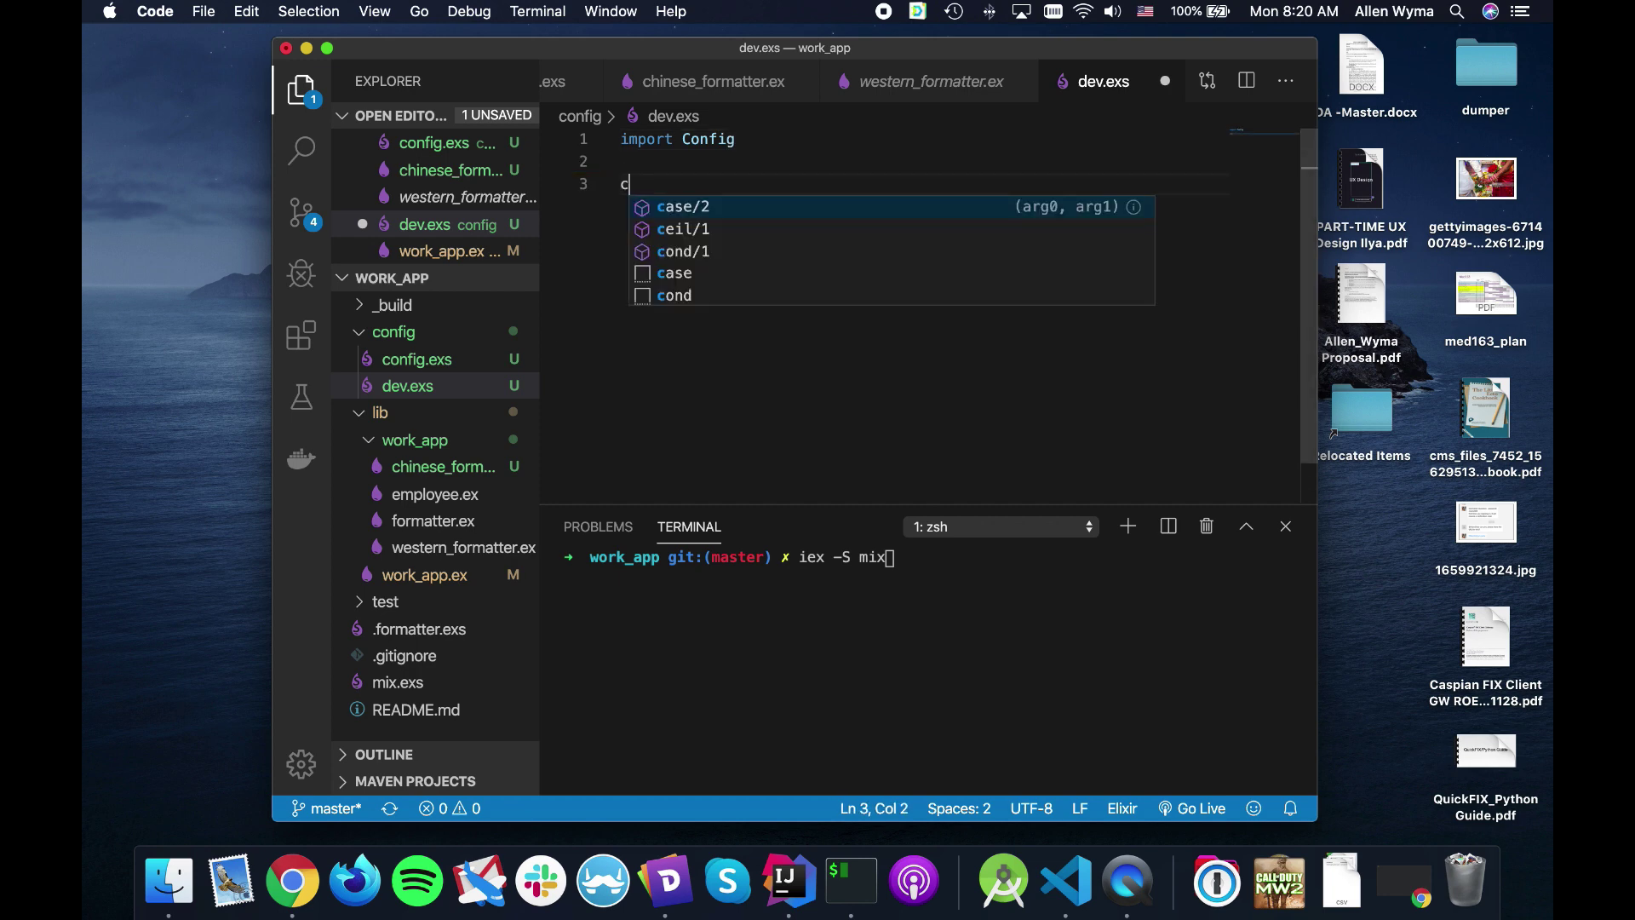
{"action": "type", "text": "on"}
{"action": "type", "text": "fi"}
{"action": "type", "text": "g :"}
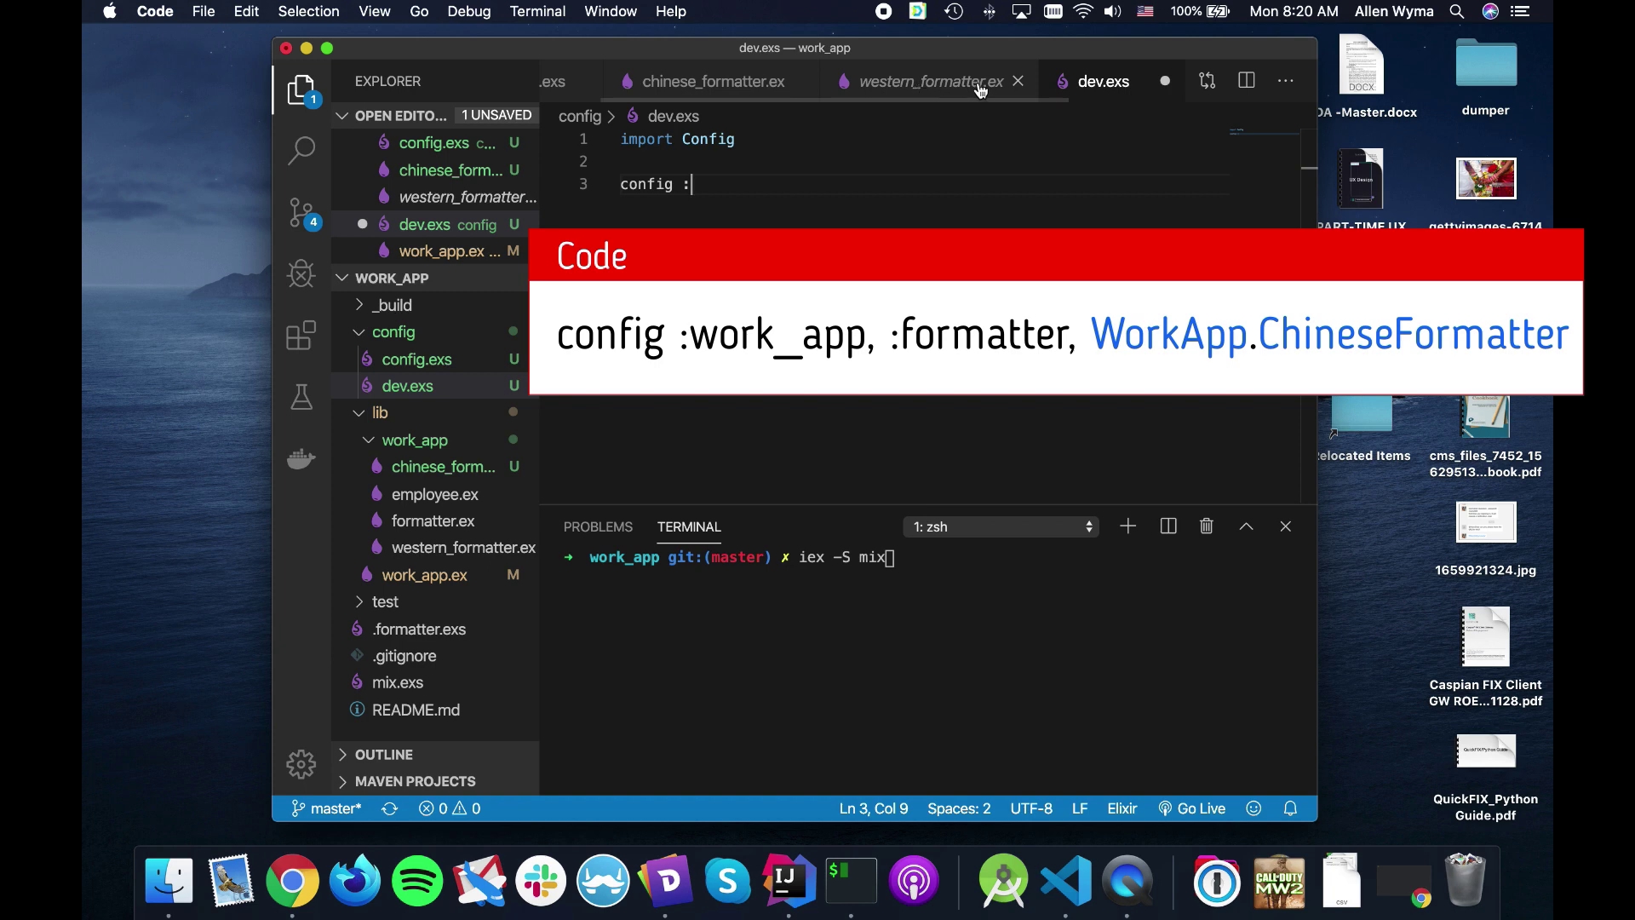
{"action": "left_click", "coordinate": [804, 84]}
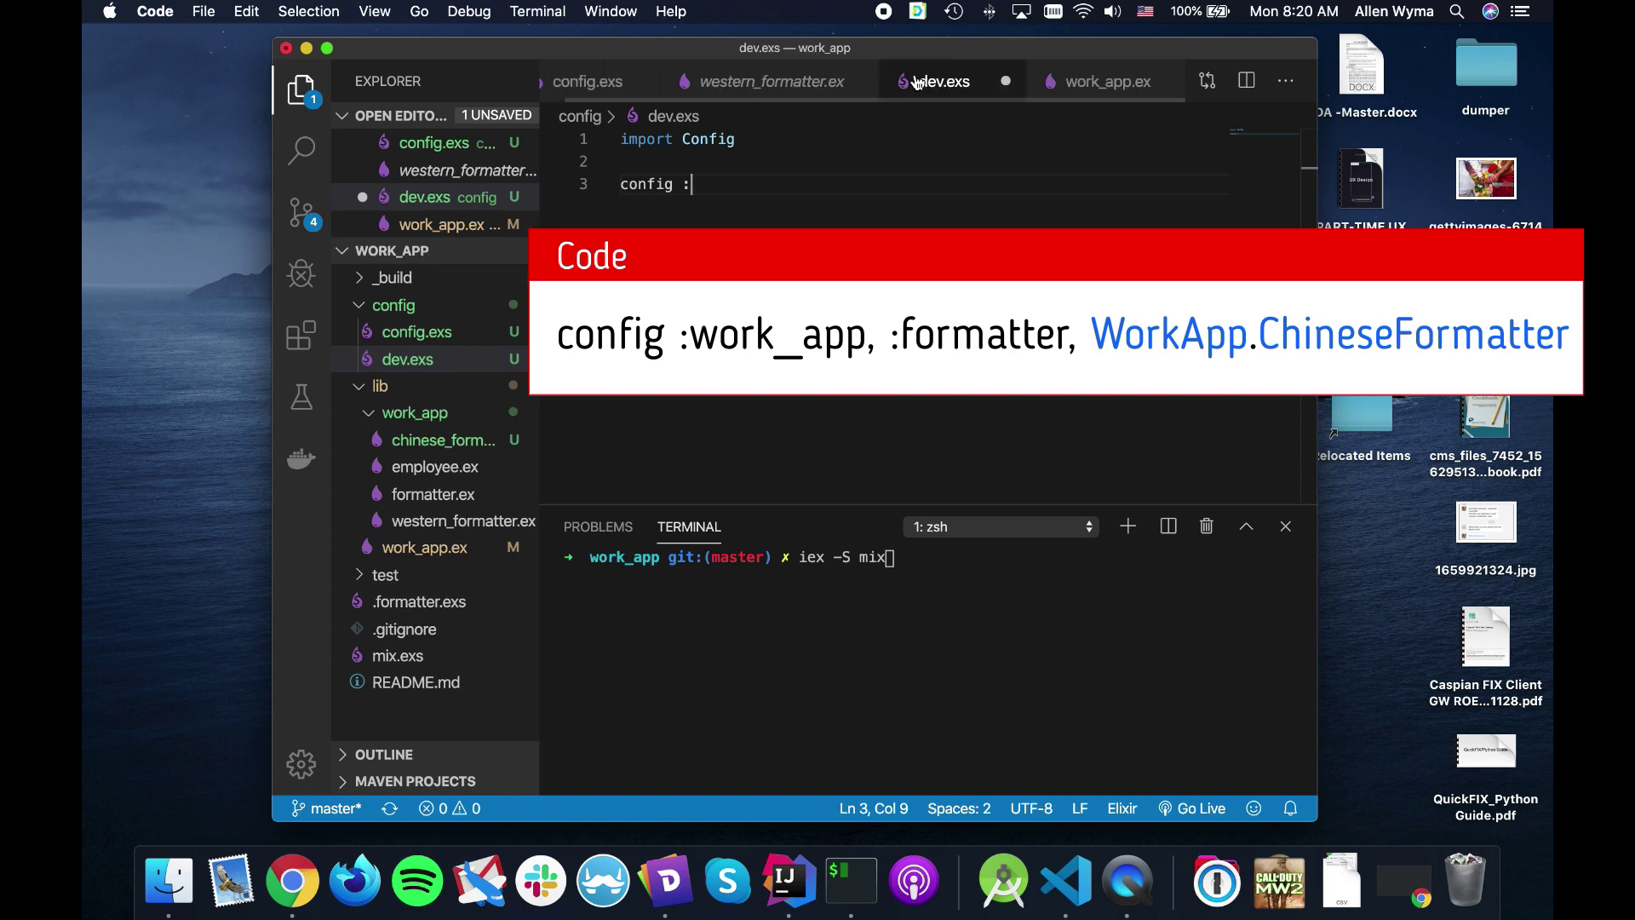
{"action": "left_click", "coordinate": [859, 81]}
{"action": "left_click", "coordinate": [882, 85]}
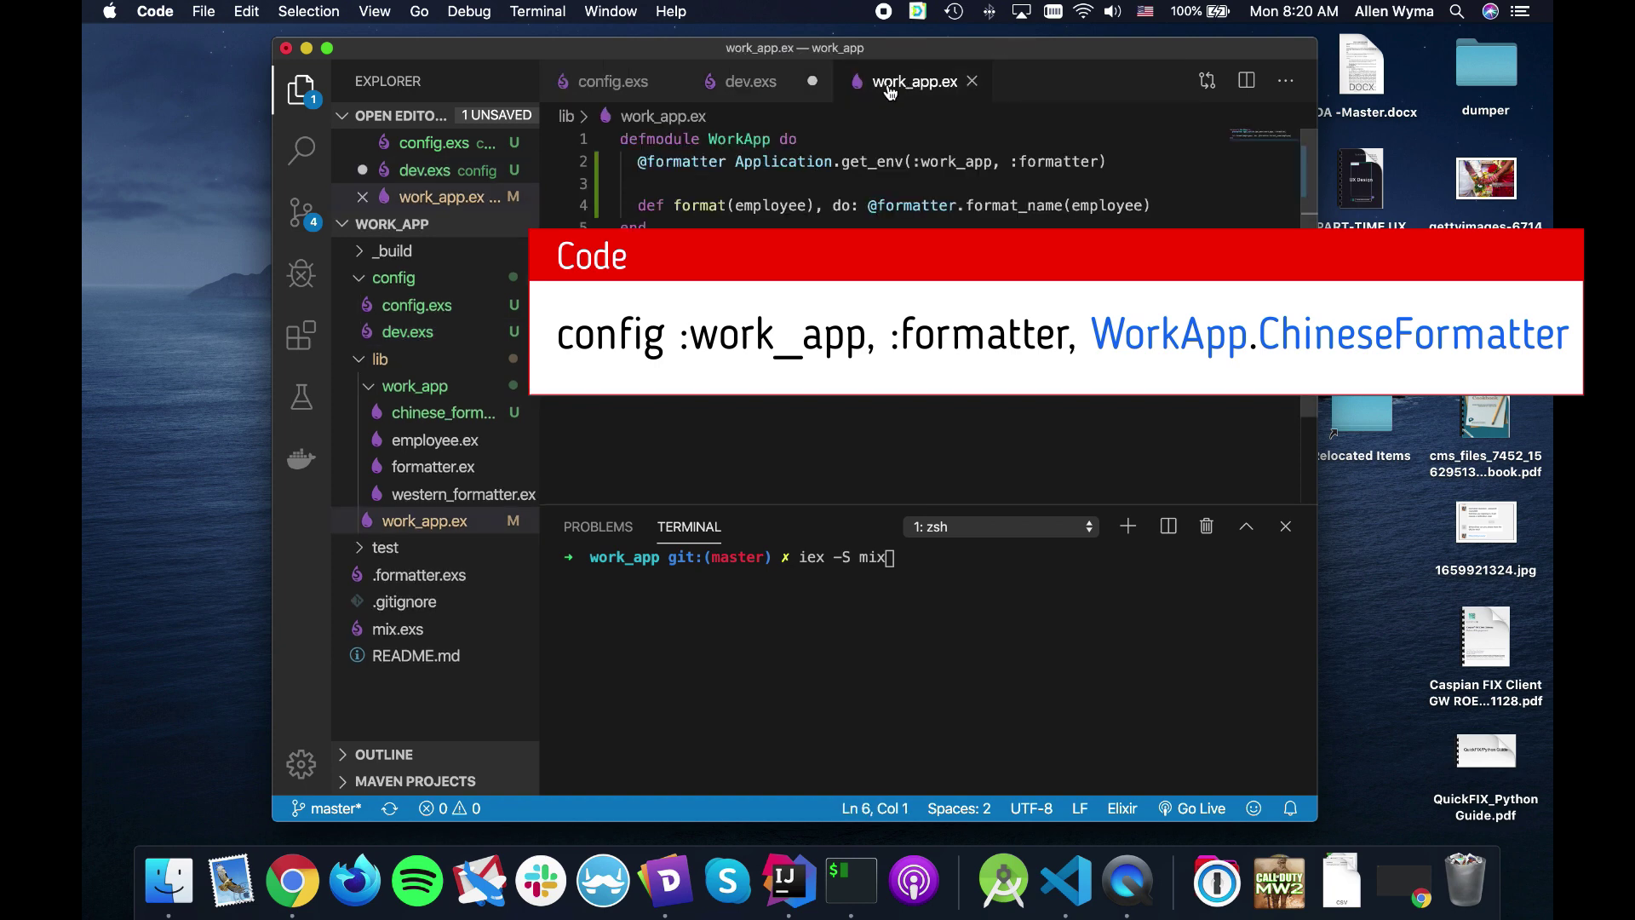
{"action": "left_click", "coordinate": [618, 82]}
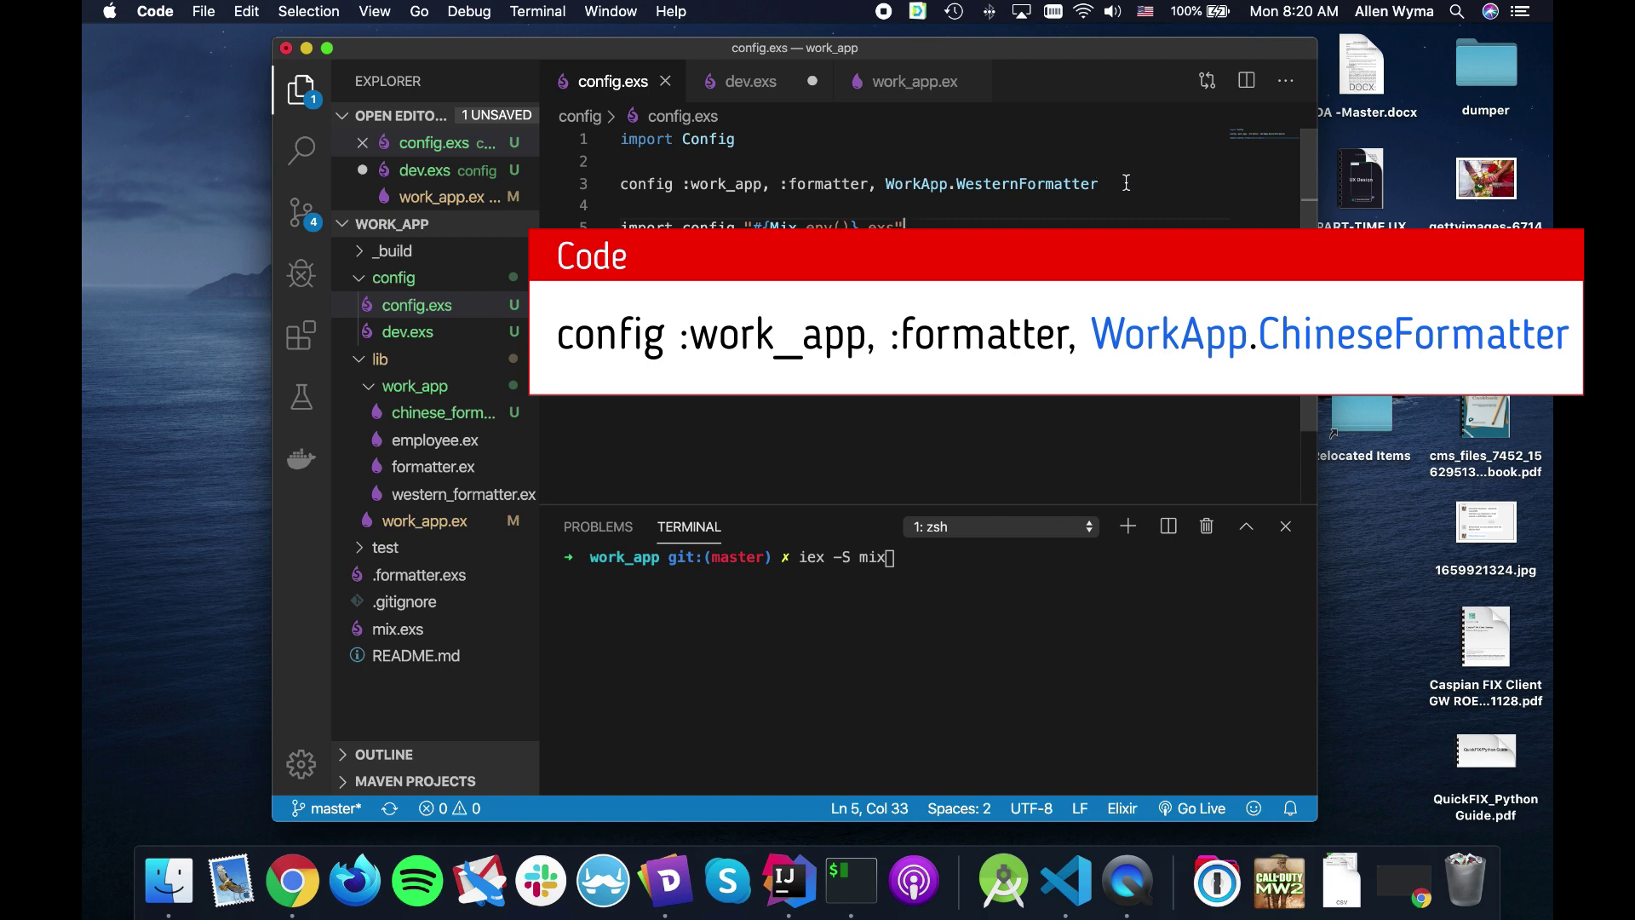
Copy the formatter line into dev.exs as WorkApp.ChineseFormatter, save, and run iex -S mix.
{"action": "left_click_drag", "start_coordinate": [1126, 183], "coordinate": [619, 183]}
{"action": "key", "text": "super+c"}
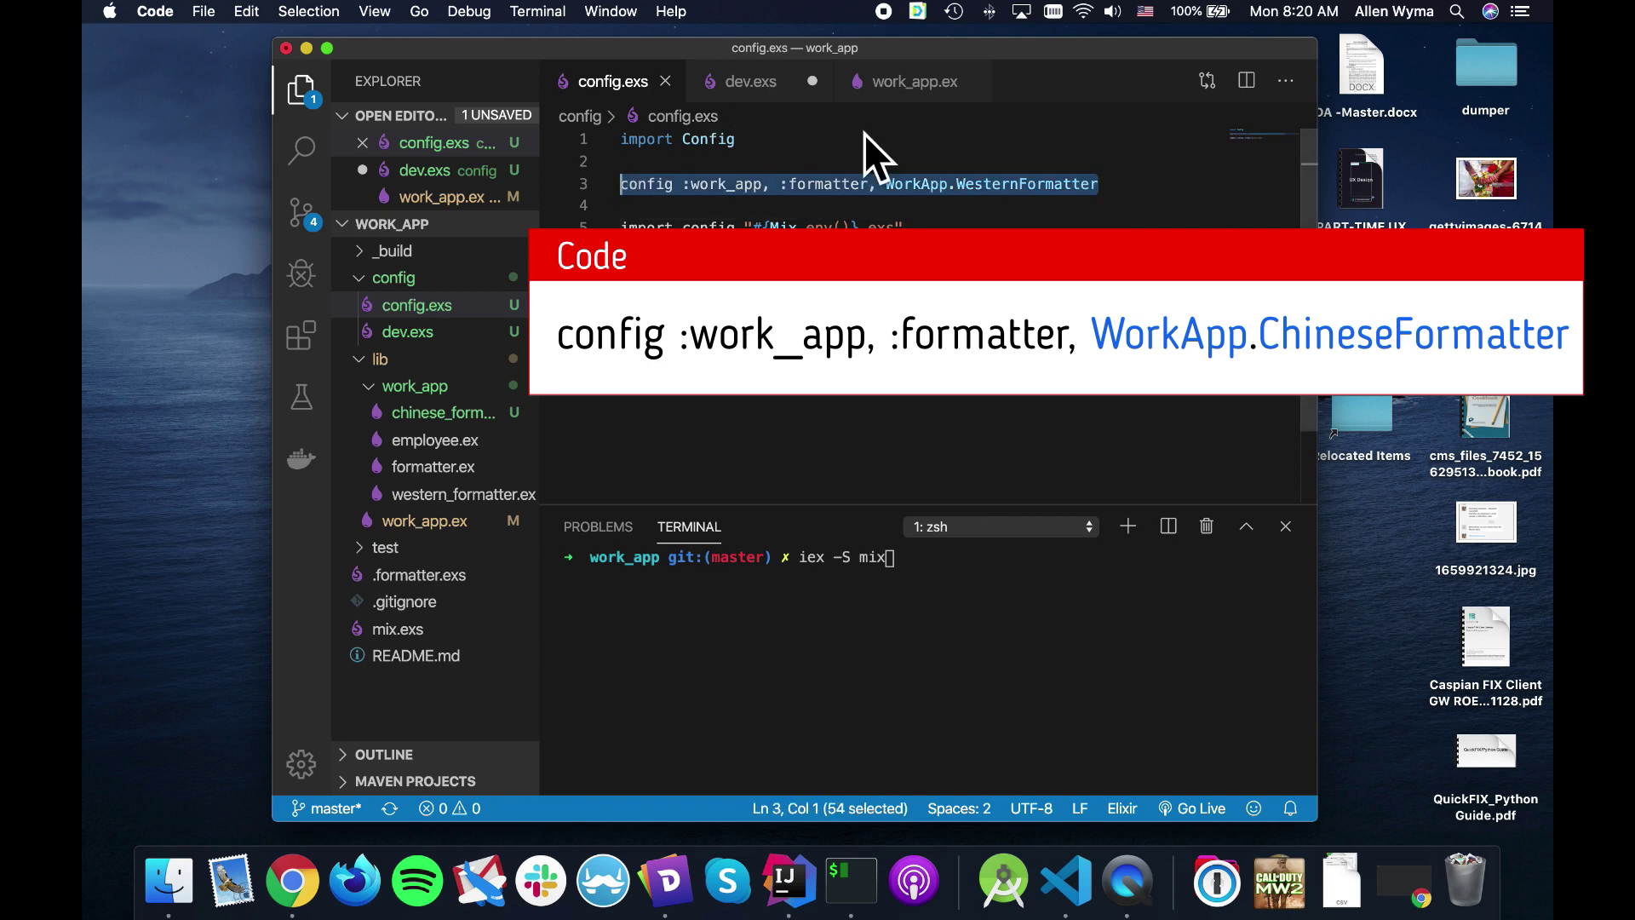
{"action": "left_click", "coordinate": [751, 81]}
{"action": "key", "text": "shift+Home"}
{"action": "key", "text": "super+v"}
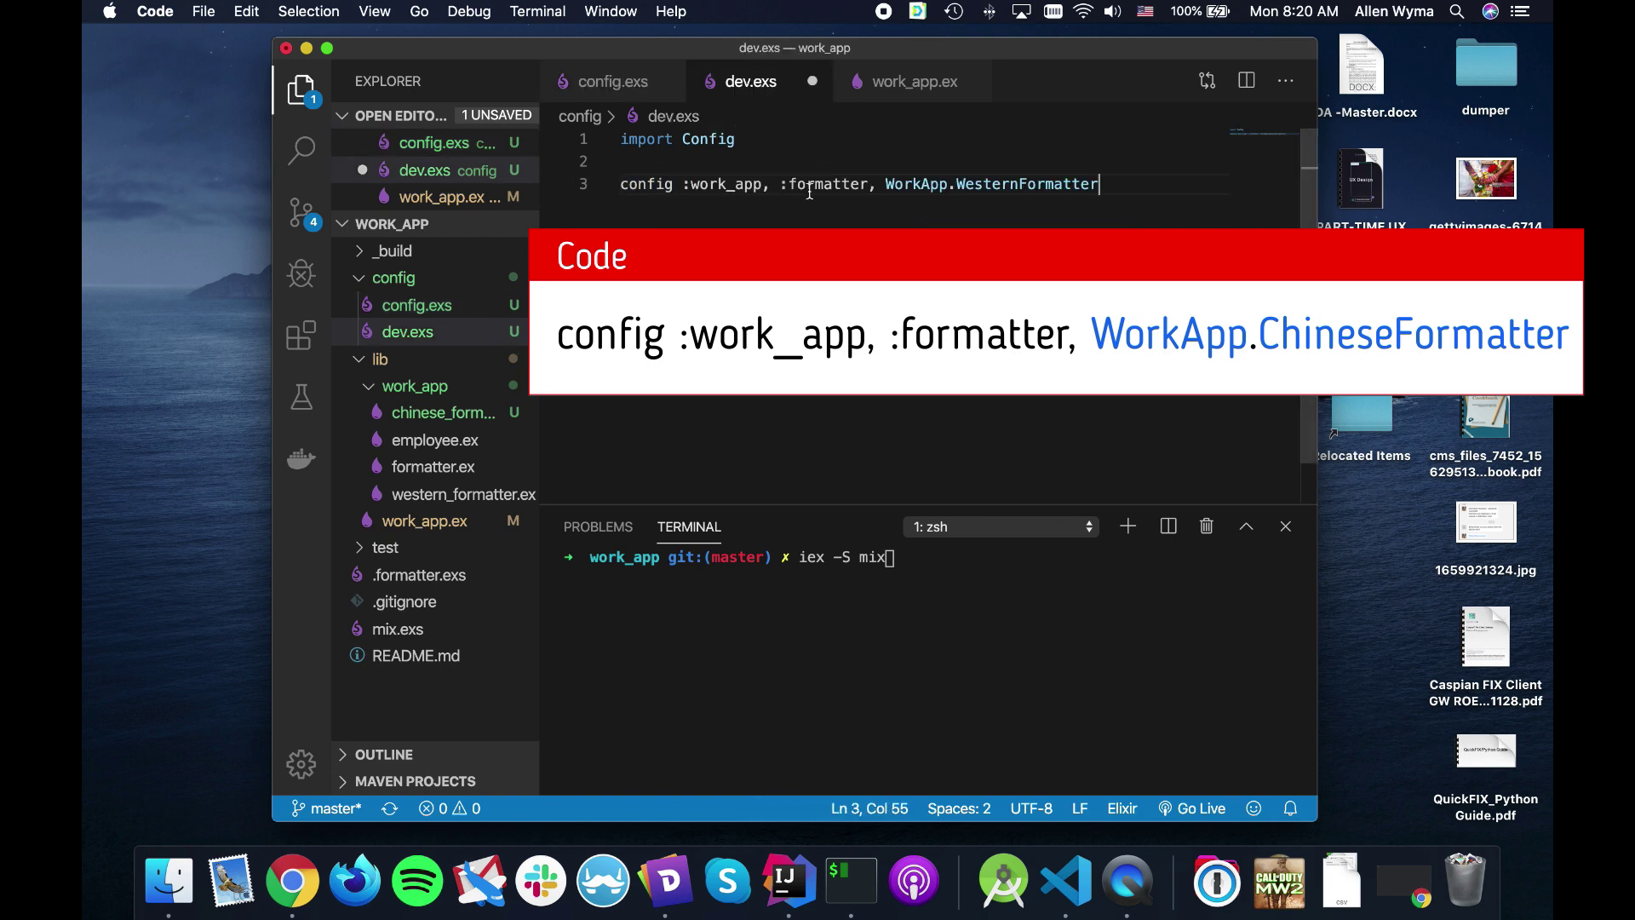
{"action": "left_click", "coordinate": [1019, 184]}
{"action": "key", "text": "BackSpace"}
{"action": "key", "text": "BackSpace"}
{"action": "key", "text": "BackSpace"}
{"action": "key", "text": "BackSpace"}
{"action": "key", "text": "BackSpace"}
{"action": "key", "text": "BackSpace"}
{"action": "key", "text": "BackSpace"}
{"action": "type", "text": "Chinese"}
{"action": "key", "text": "super+s"}
{"action": "key", "text": "Return"}
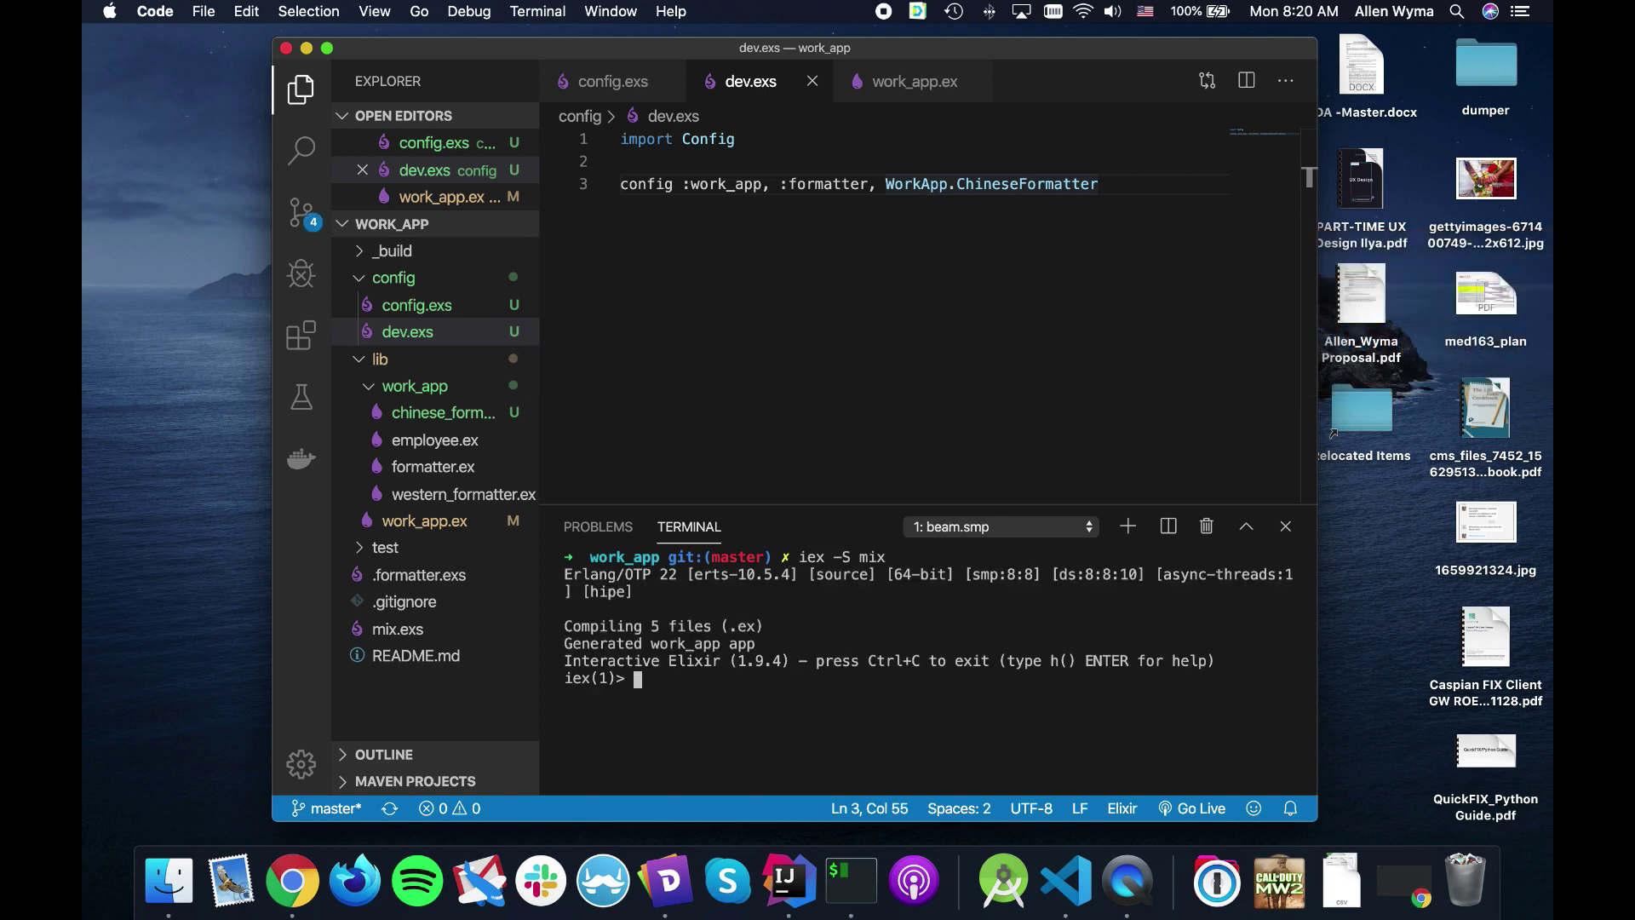
{"action": "type", "text": "employee = %{"}
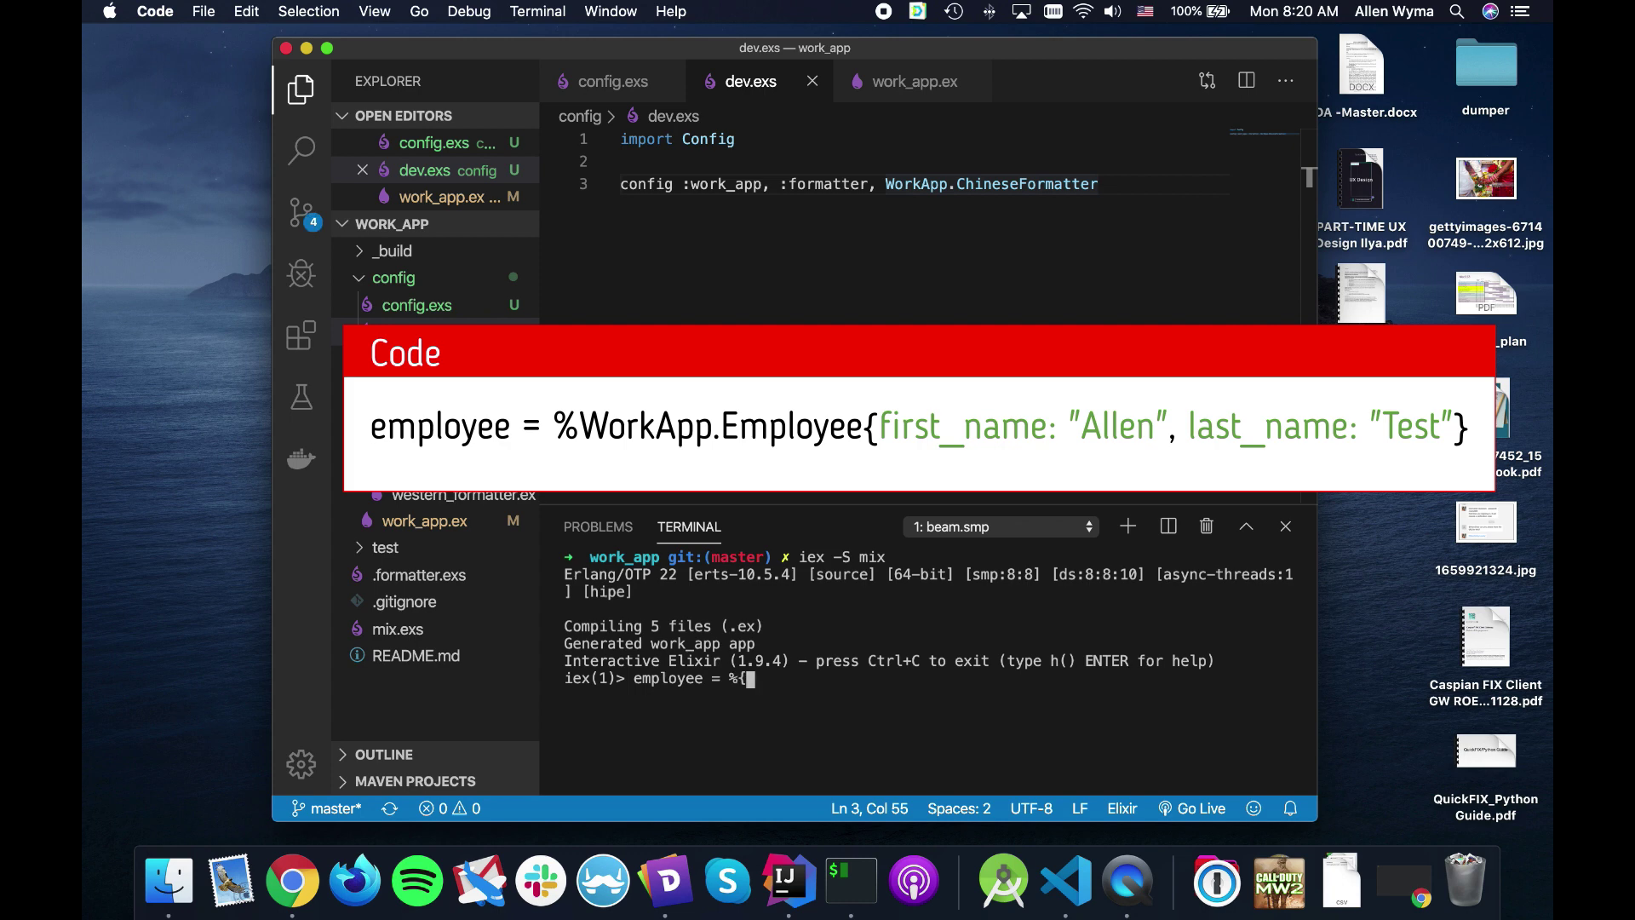
Define the Allen Test employee and run WorkApp.format(employee), getting "Test Allen".
{"action": "key", "text": "BackSpace"}
{"action": "type", "text": "WorkAp"}
{"action": "type", "text": "p.Employee"}
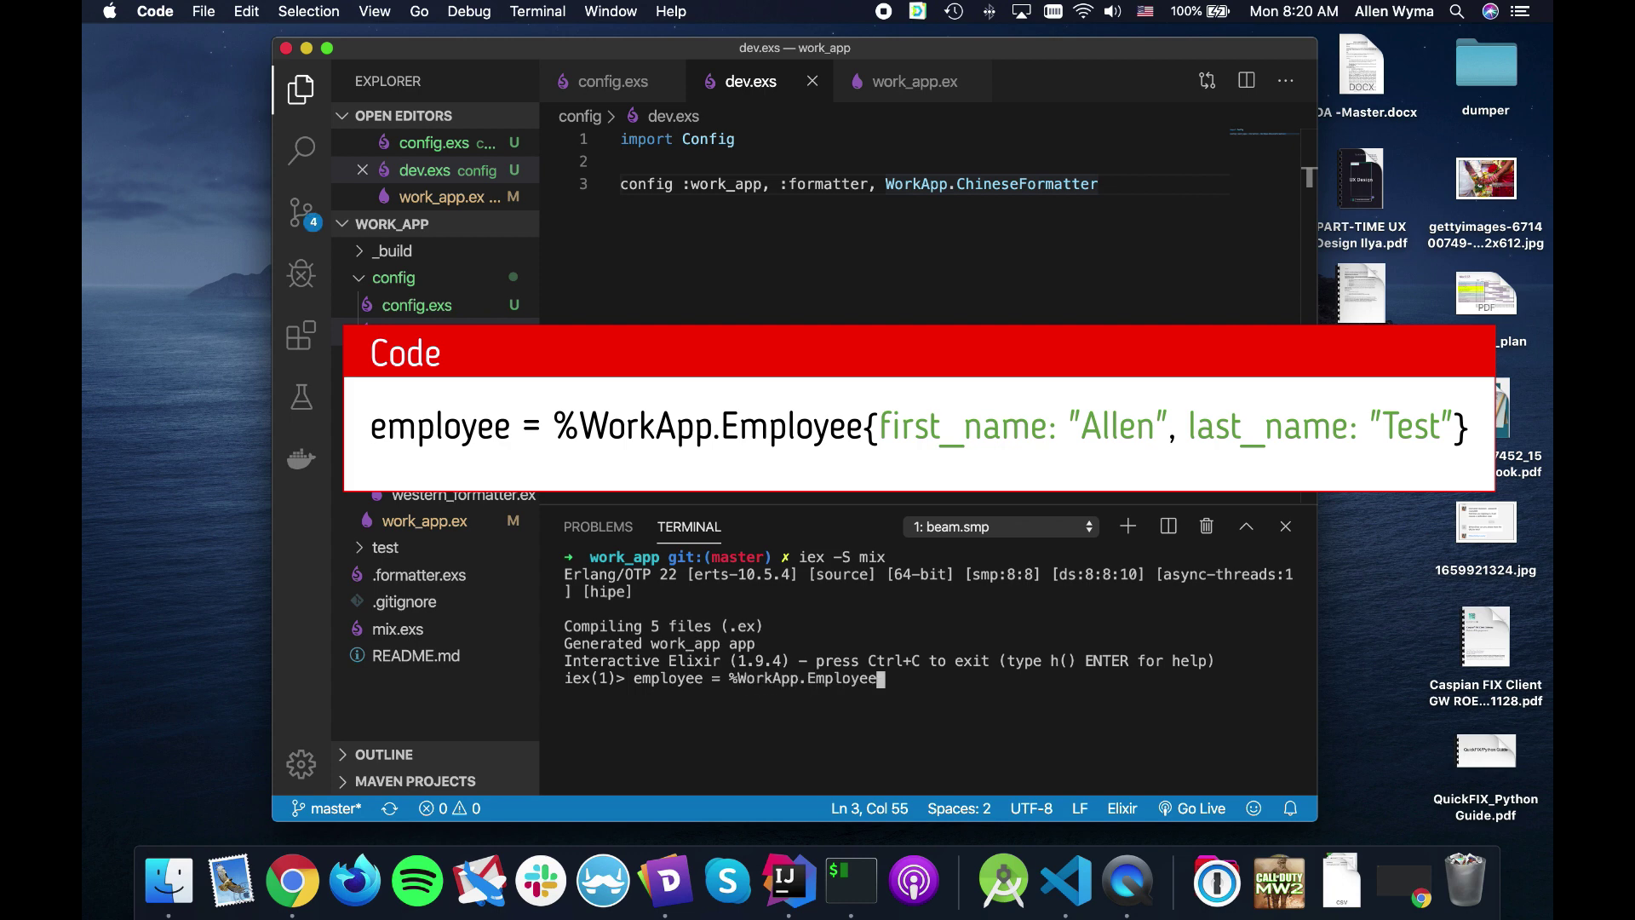
{"action": "type", "text": "first_name"}
{"action": "type", "text": ": \"Allen"}
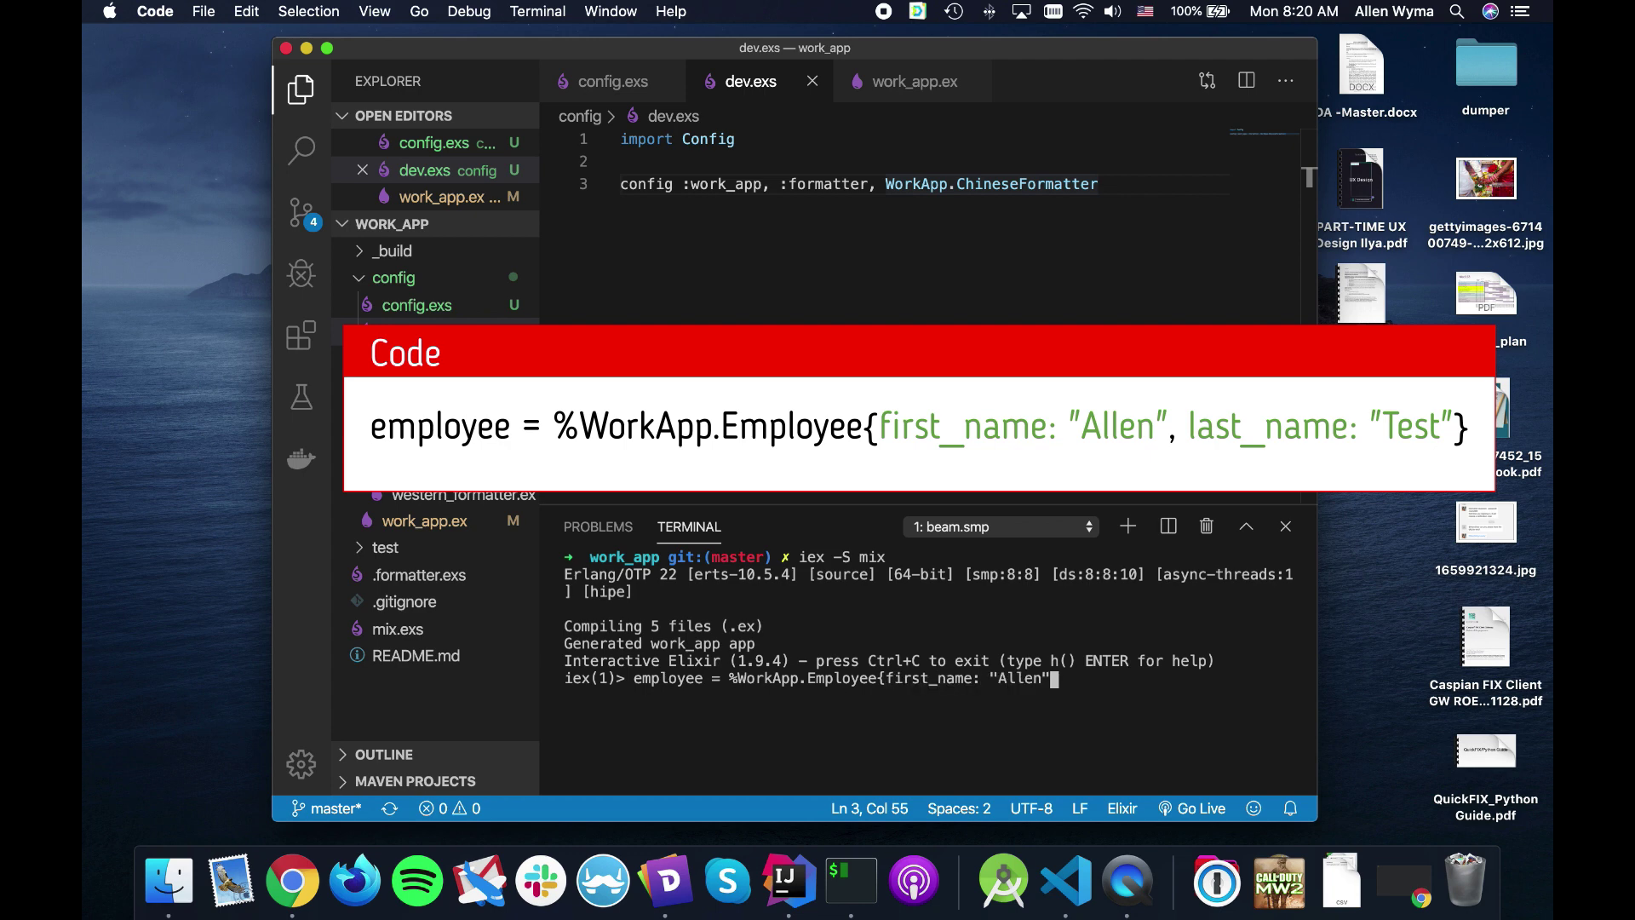
{"action": "type", "text": ", last_name:"}
{"action": "type", "text": "Test\"}"}
{"action": "key", "text": "Return"}
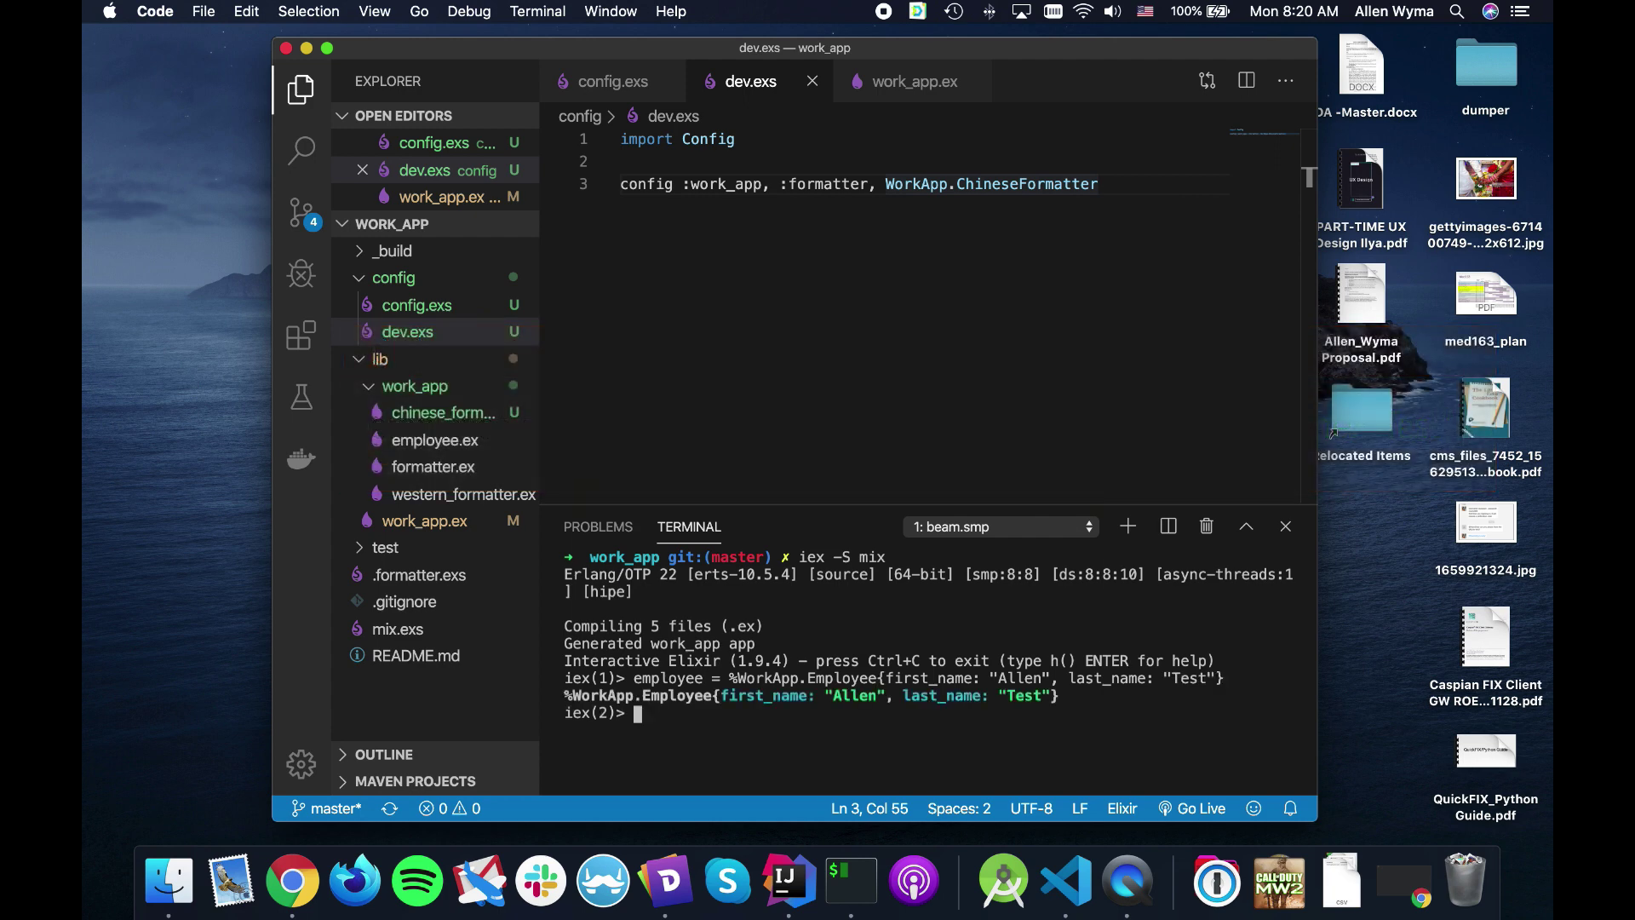
{"action": "type", "text": "WorkApp."}
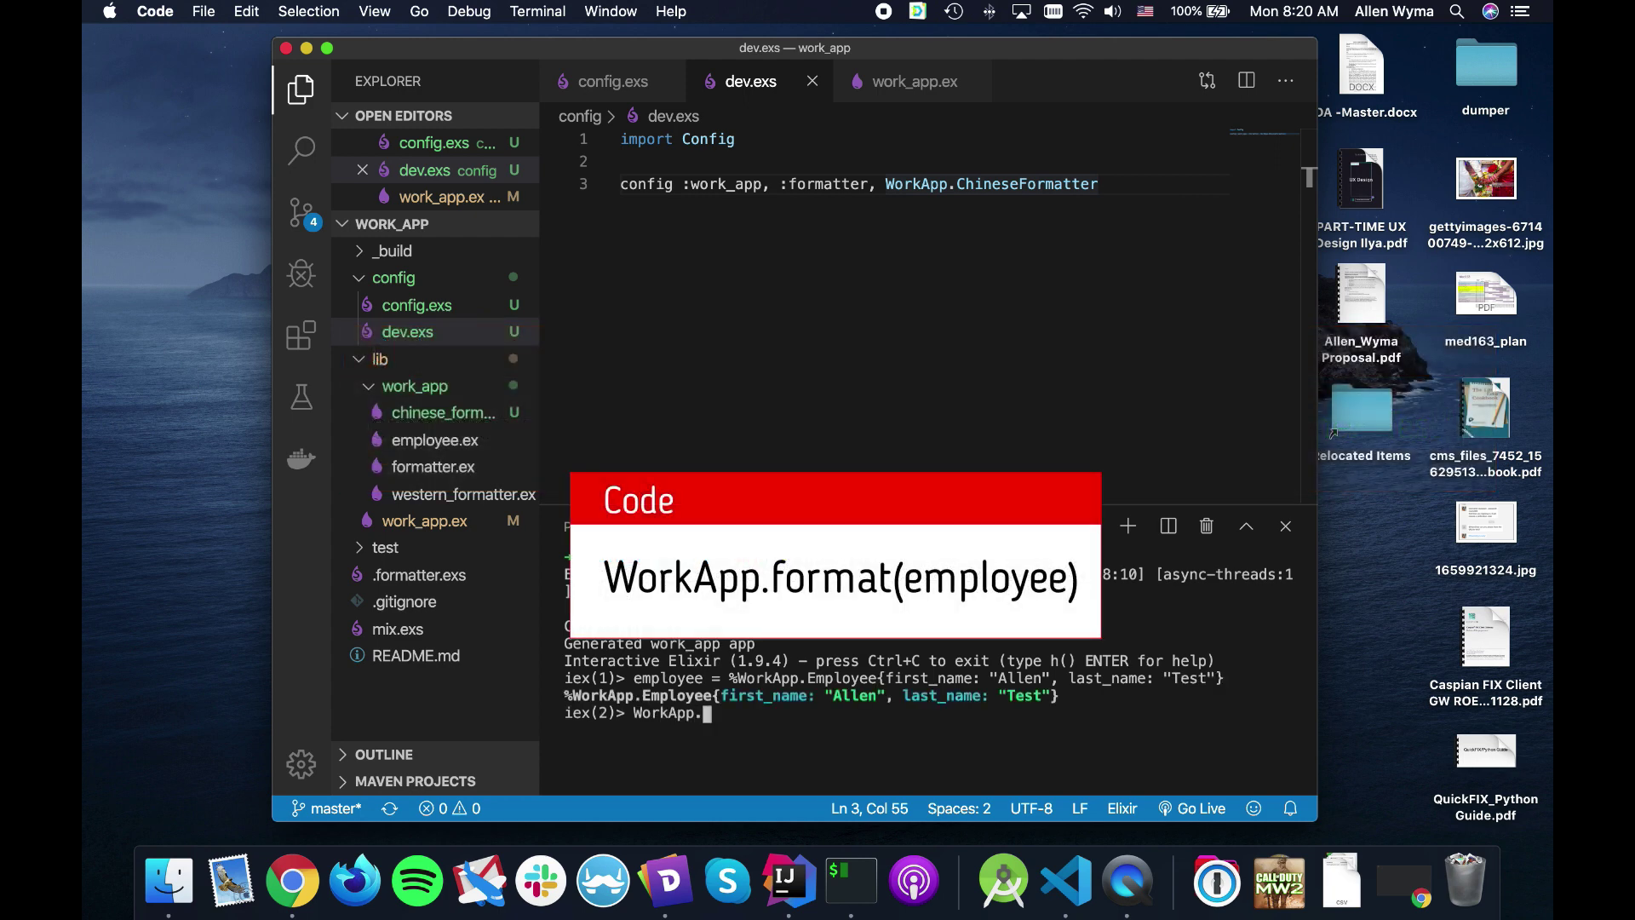
{"action": "type", "text": "format(e"}
{"action": "type", "text": "mployee)"}
{"action": "key", "text": "Return"}
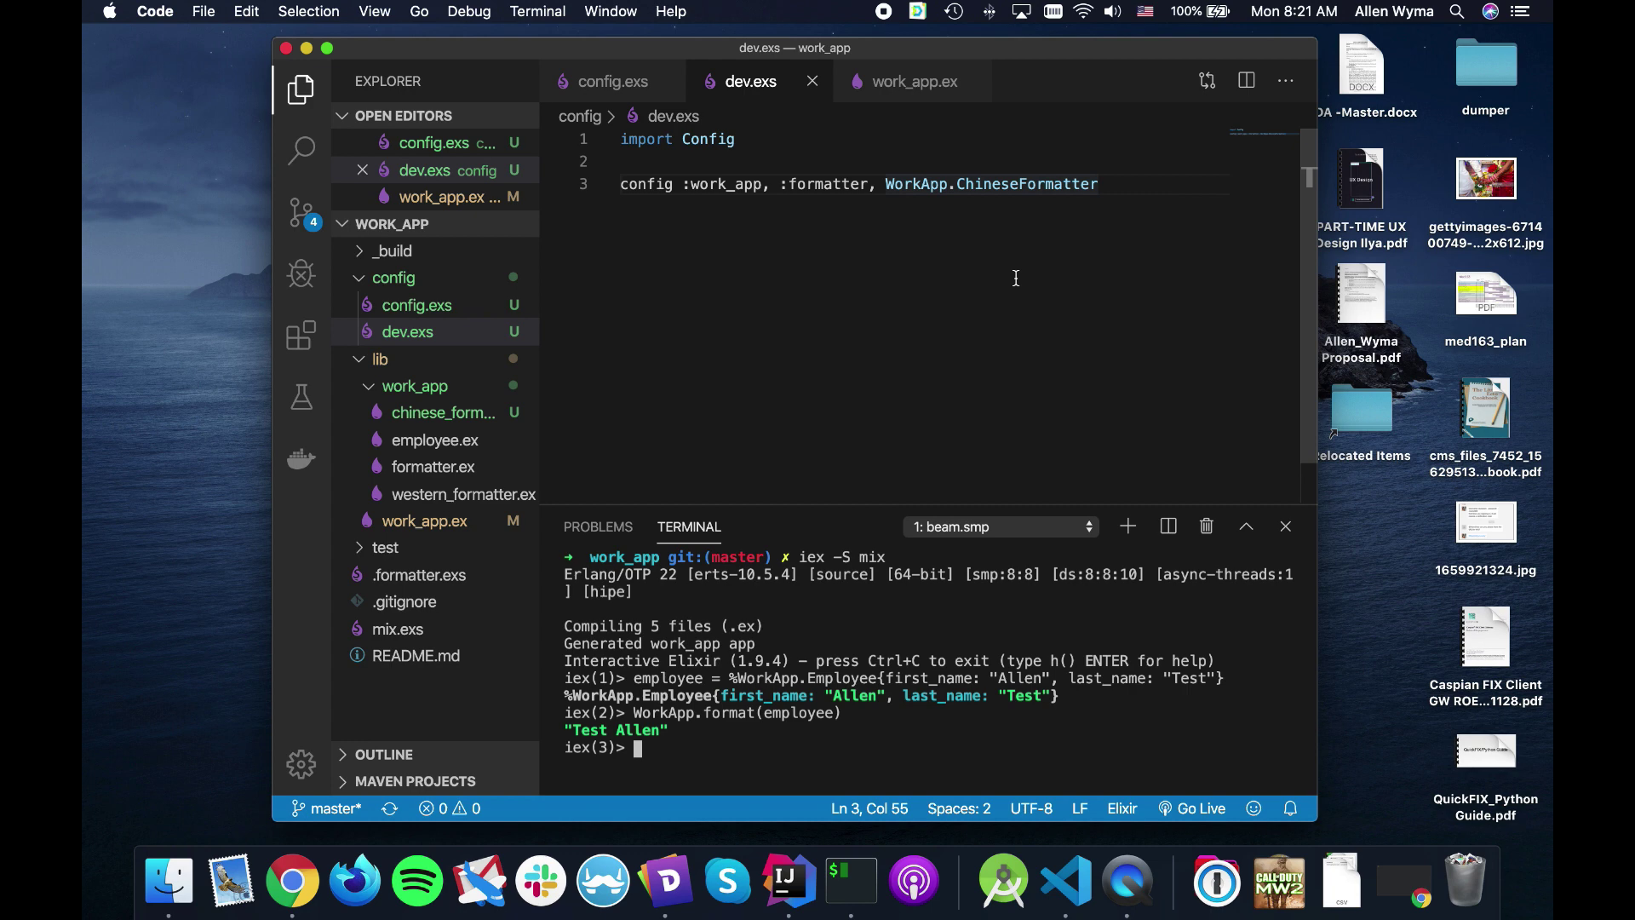
Show work_app.ex and highlight the Application.get_env(:work_app, :formatter) call on line 2.
{"action": "left_click", "coordinate": [926, 81]}
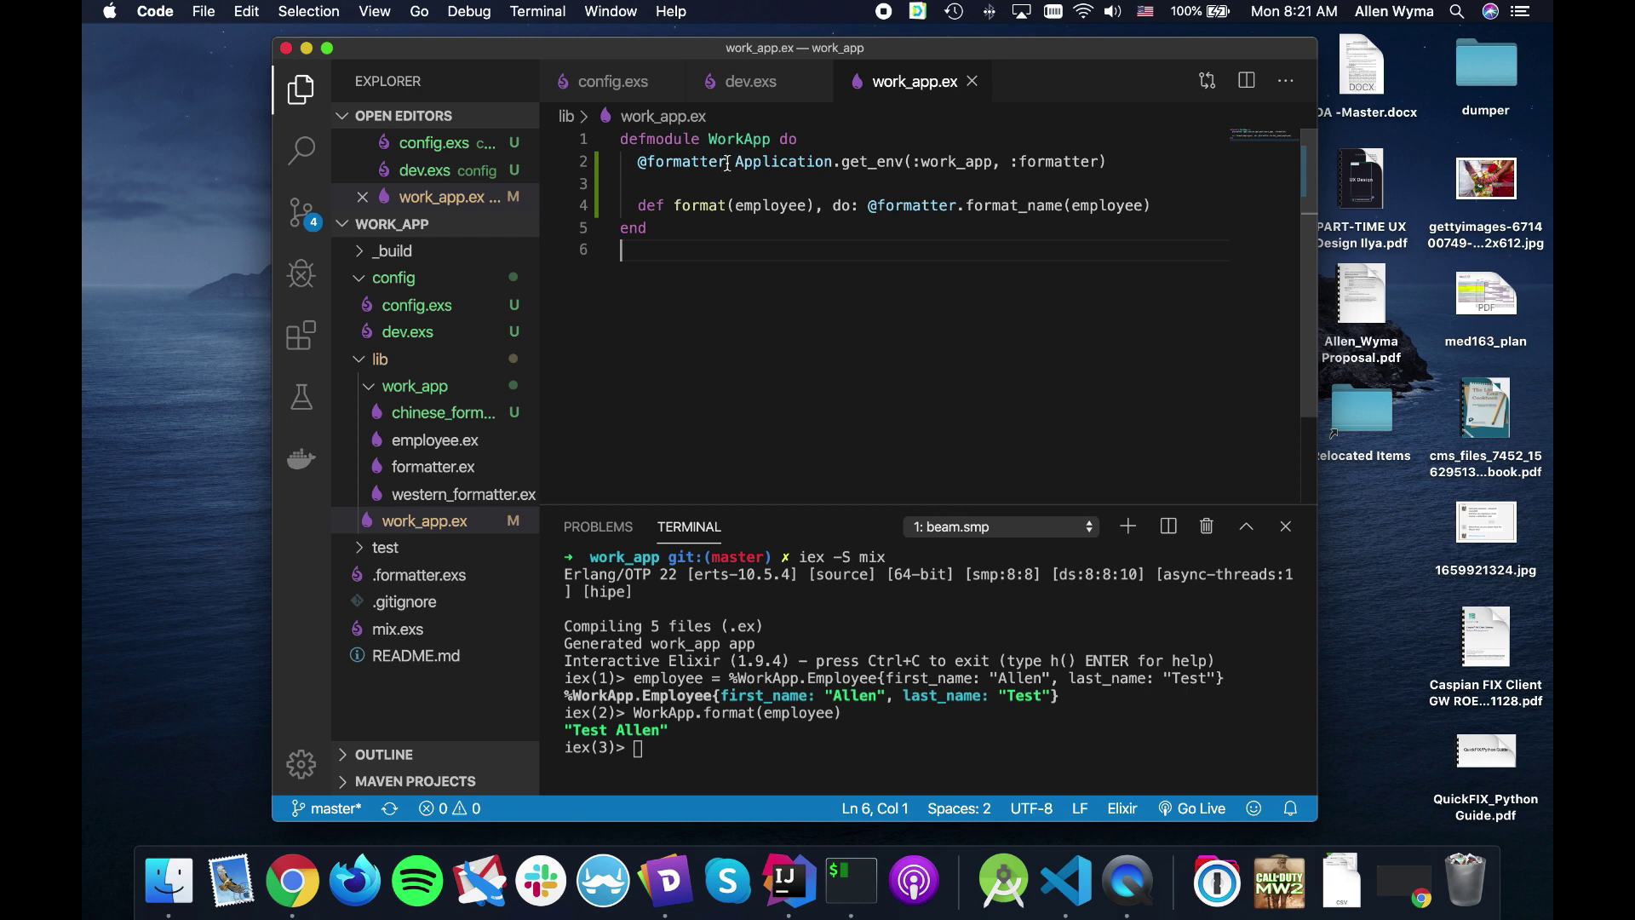
{"action": "mouse_move", "coordinate": [737, 162]}
{"action": "left_mouse_down"}
{"action": "mouse_move", "coordinate": [1107, 162]}
{"action": "mouse_move", "coordinate": [730, 162]}
{"action": "left_mouse_up"}
{"action": "left_click", "coordinate": [1106, 161]}
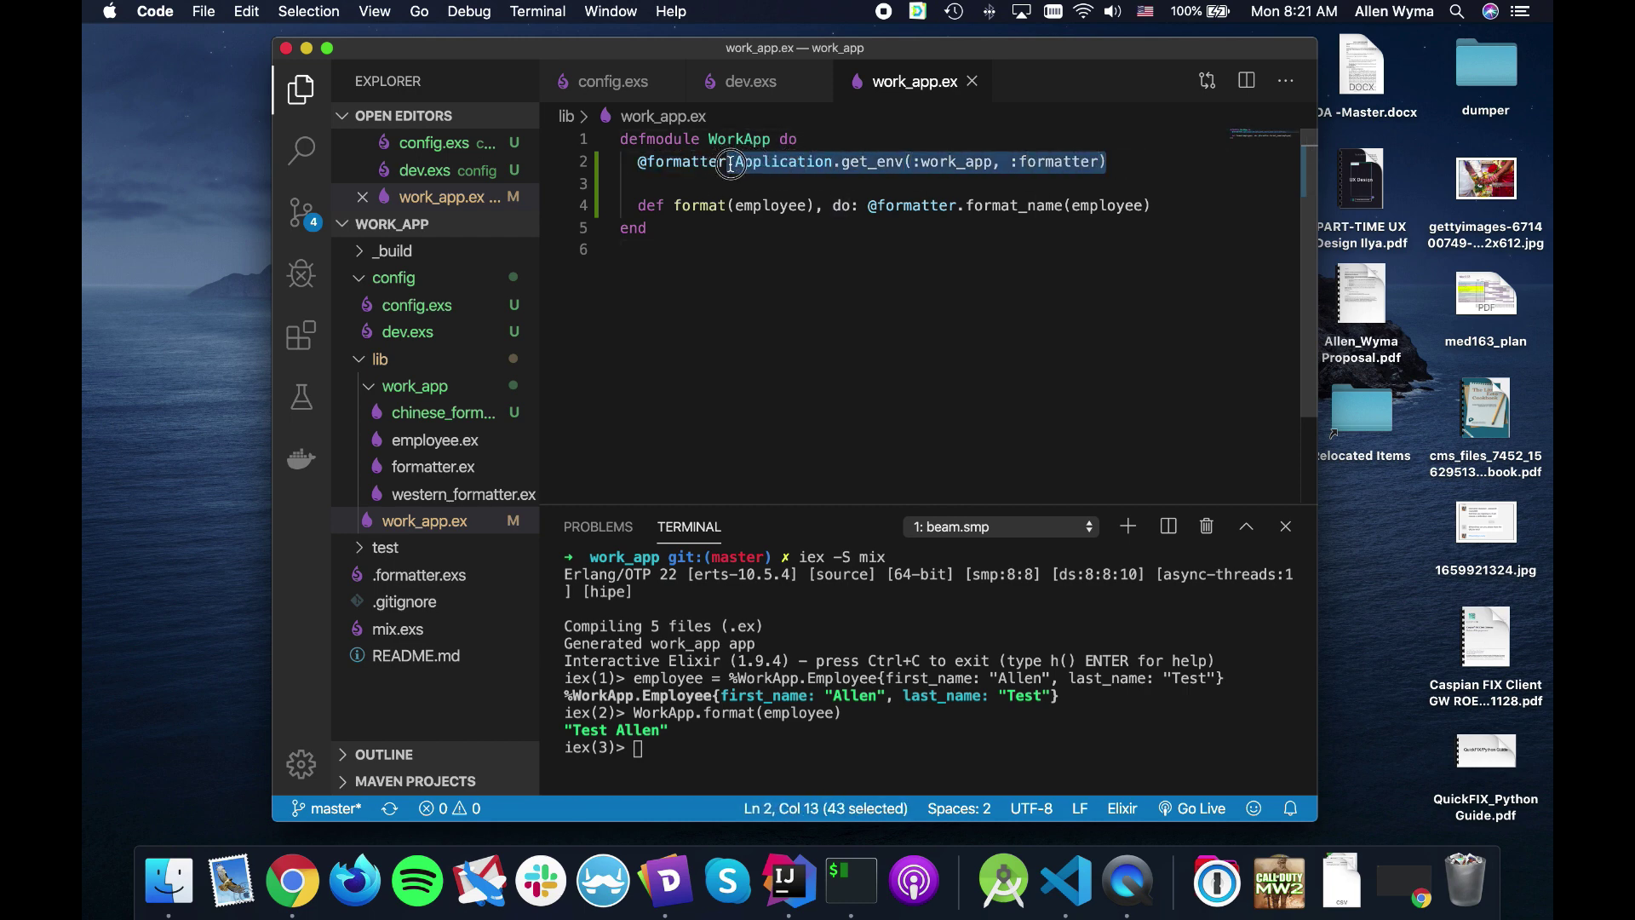
{"action": "left_click", "coordinate": [710, 162]}
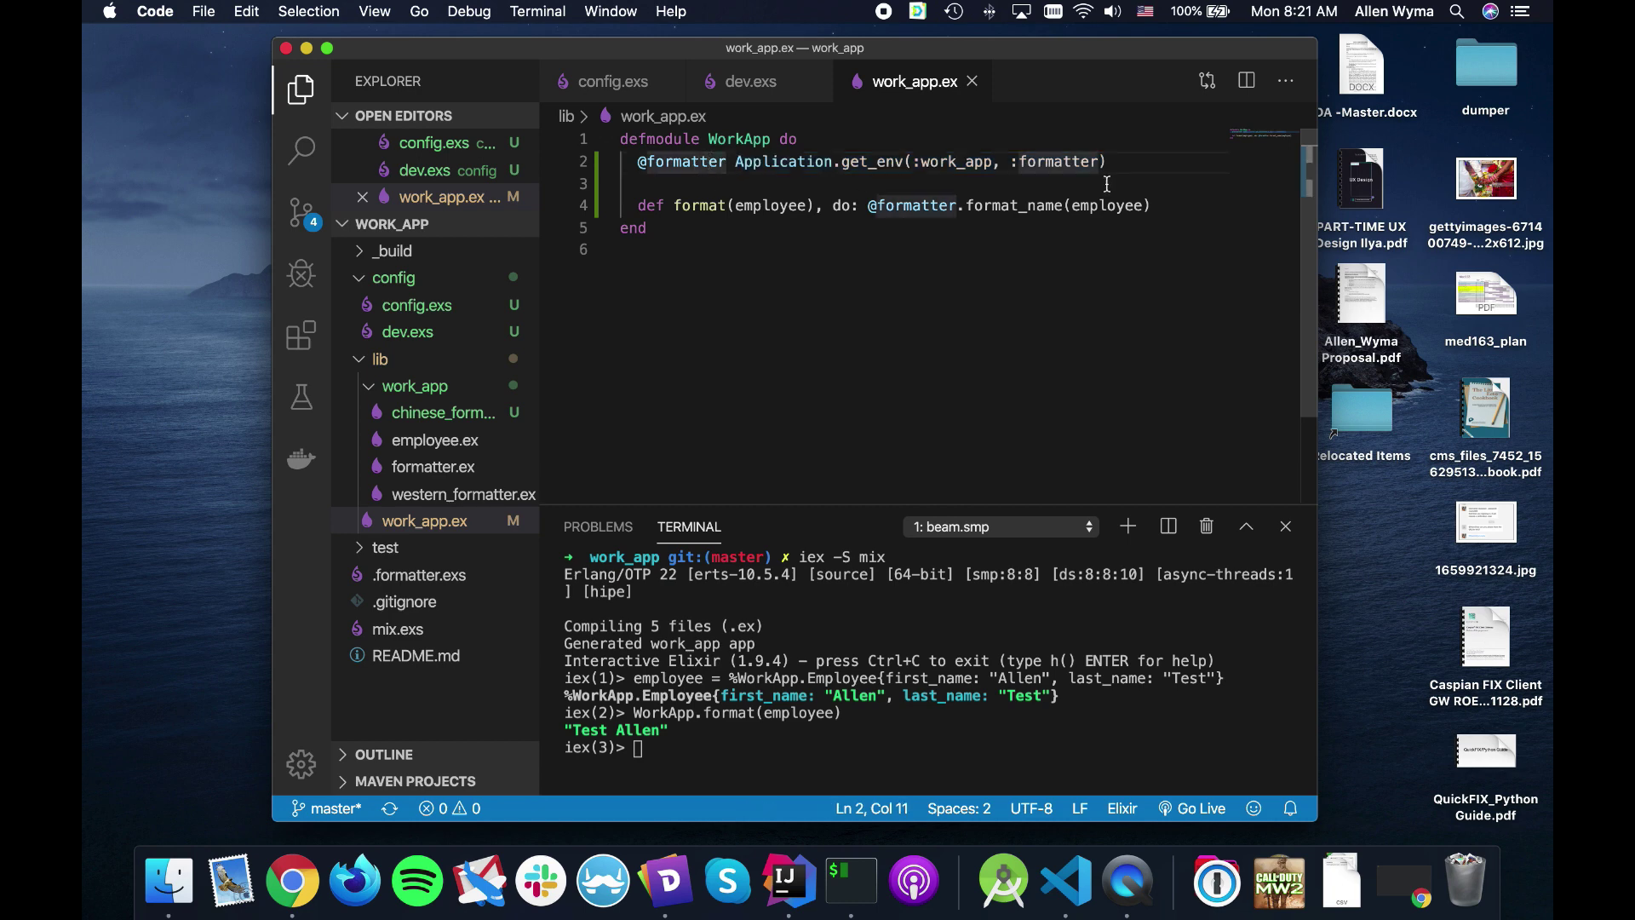
{"action": "left_click", "coordinate": [737, 162]}
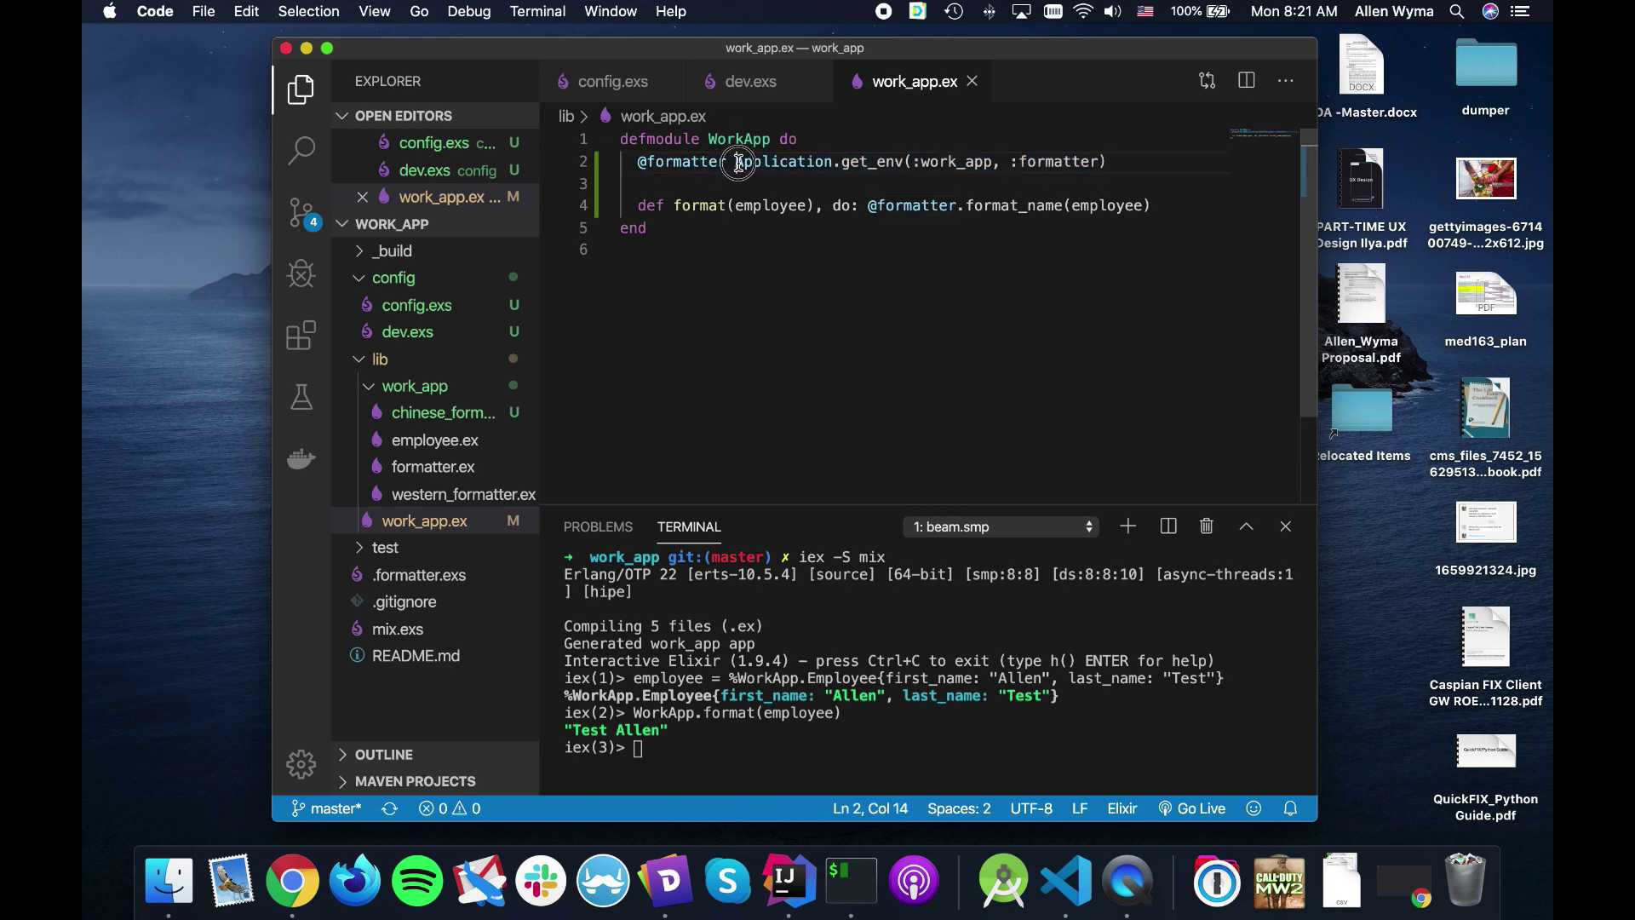
{"action": "left_click_drag", "start_coordinate": [738, 163], "coordinate": [1119, 158]}
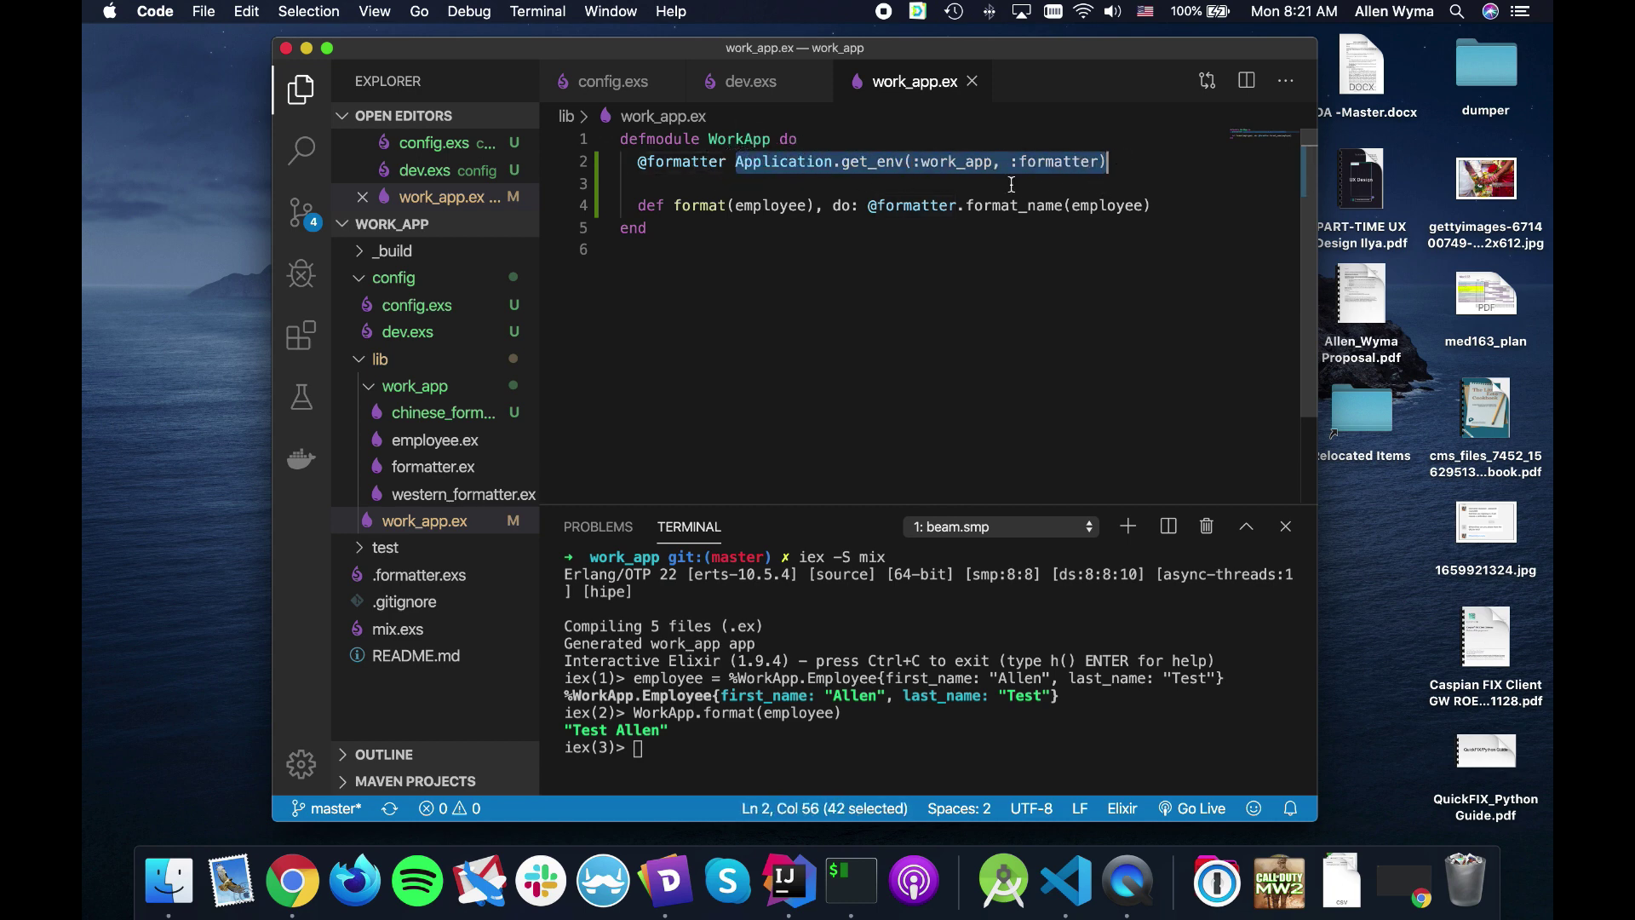
{"action": "double_click", "coordinate": [915, 204]}
{"action": "double_click", "coordinate": [870, 204]}
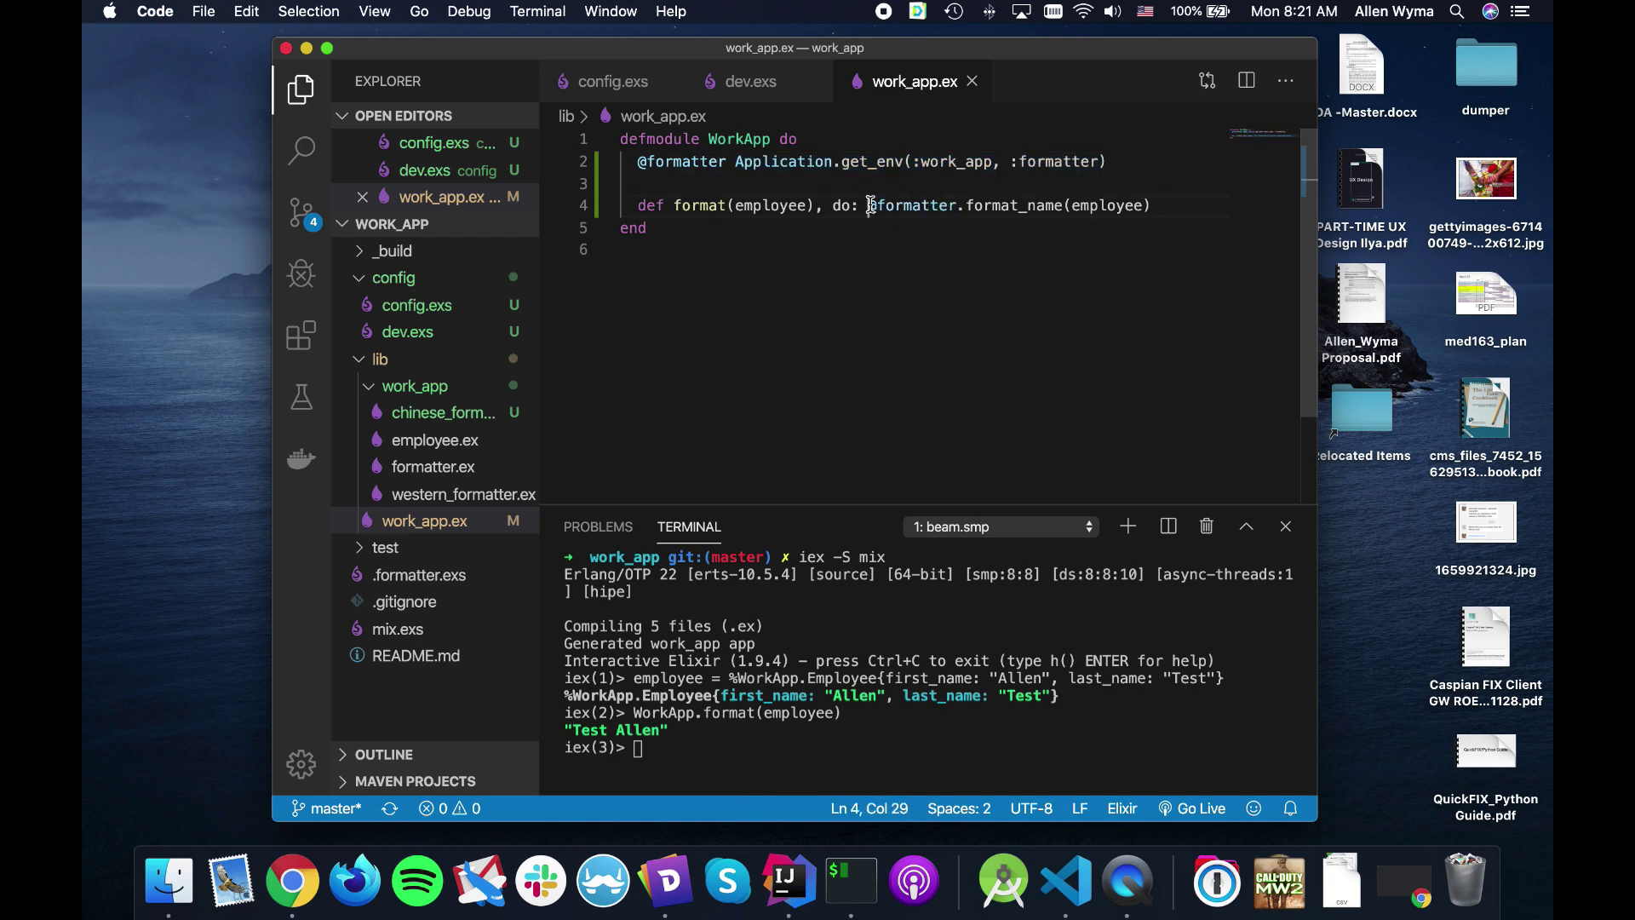
{"action": "left_click", "coordinate": [749, 162]}
{"action": "left_click", "coordinate": [1130, 161]}
{"action": "double_click", "coordinate": [689, 163]}
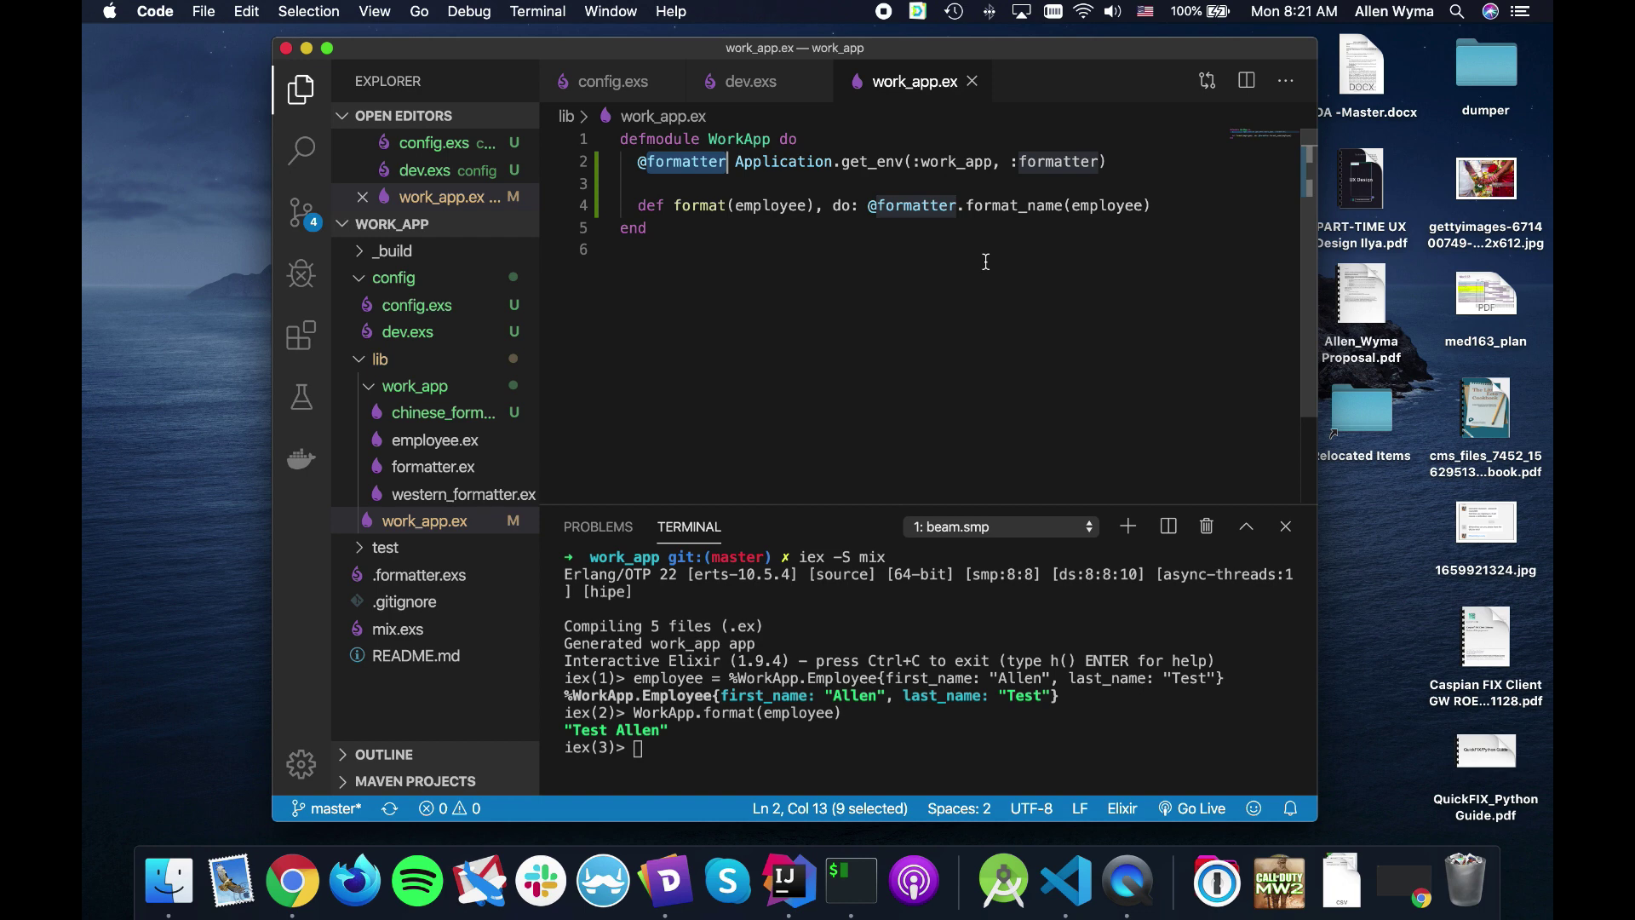
{"action": "left_click", "coordinate": [985, 262]}
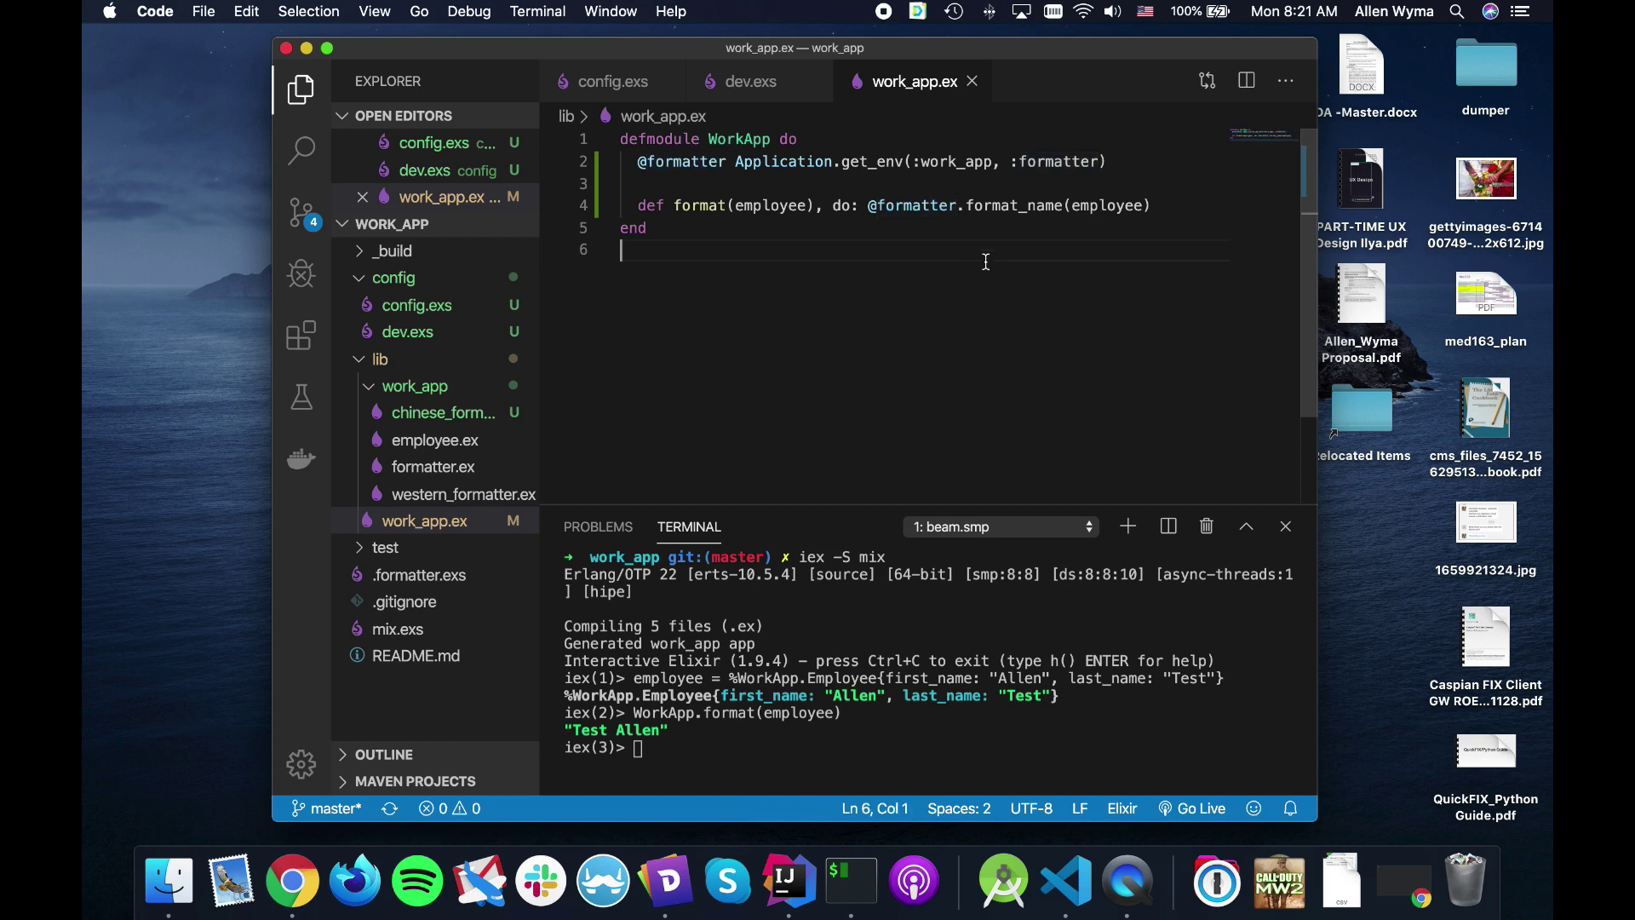